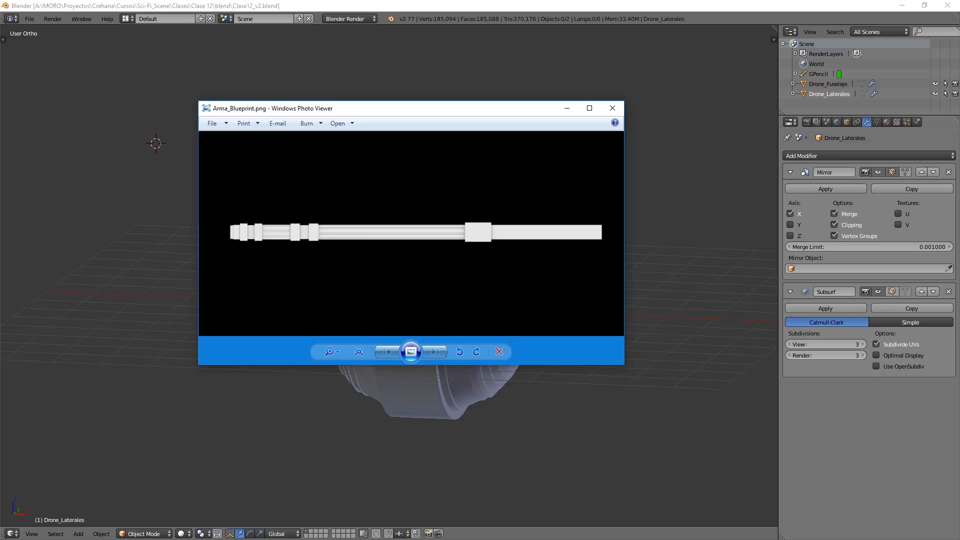
Switch from the blueprint picture to Blender and display an empty scene layer instead of the drone model.
key(alt+Tab)
middle_drag(659, 223, 564, 207)
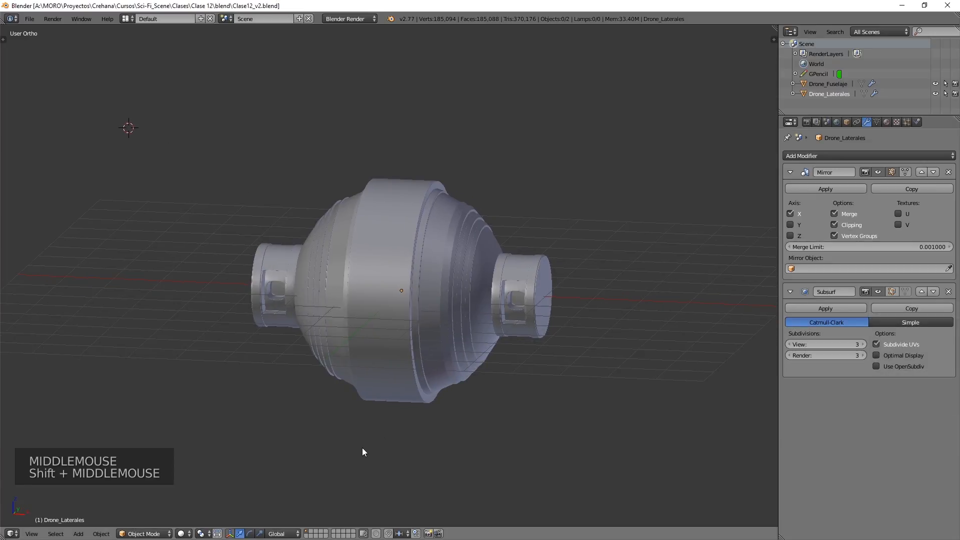
click(315, 532)
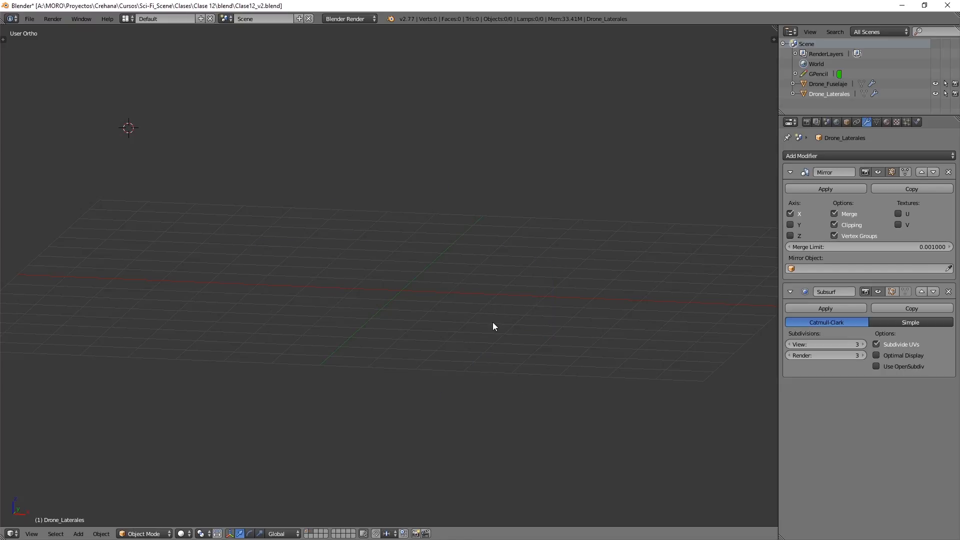
Switch to the right orthographic view and add a second background image slot below Drone_Blueprint.jpg.
key(KP_3)
key(n)
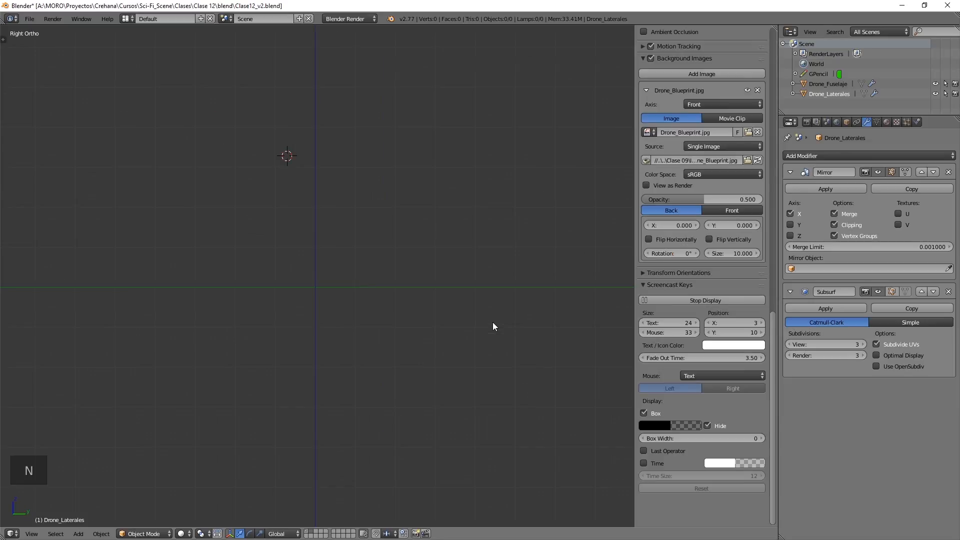
scroll(660, 277, up, 6)
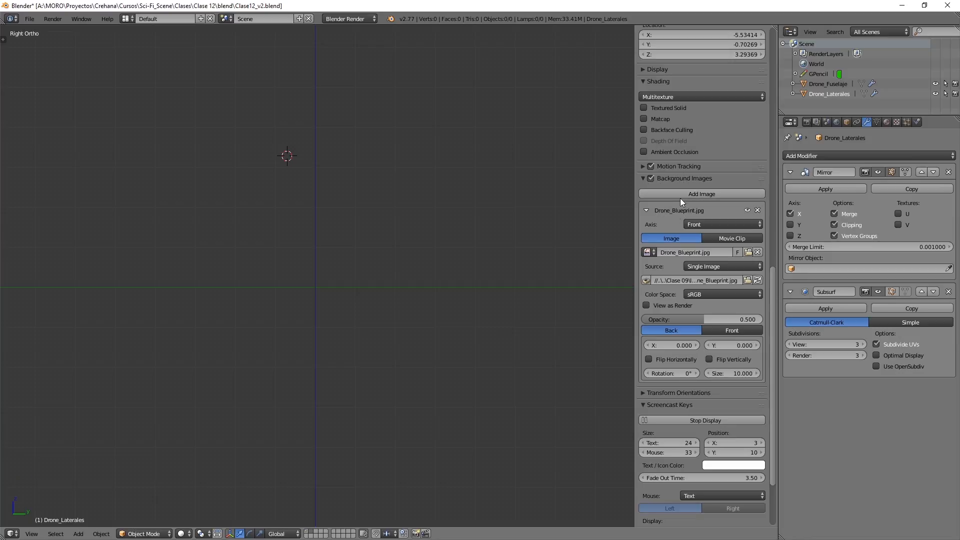
click(680, 194)
scroll(672, 358, down, 3)
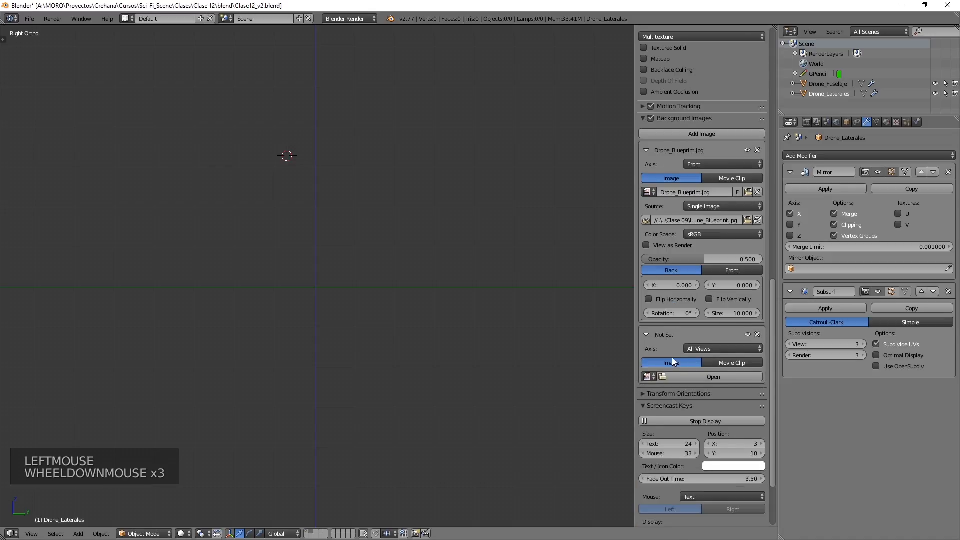
Load Arma_Blueprint.png from the Imagenes folder of Clase 12 into the new background image slot.
click(691, 379)
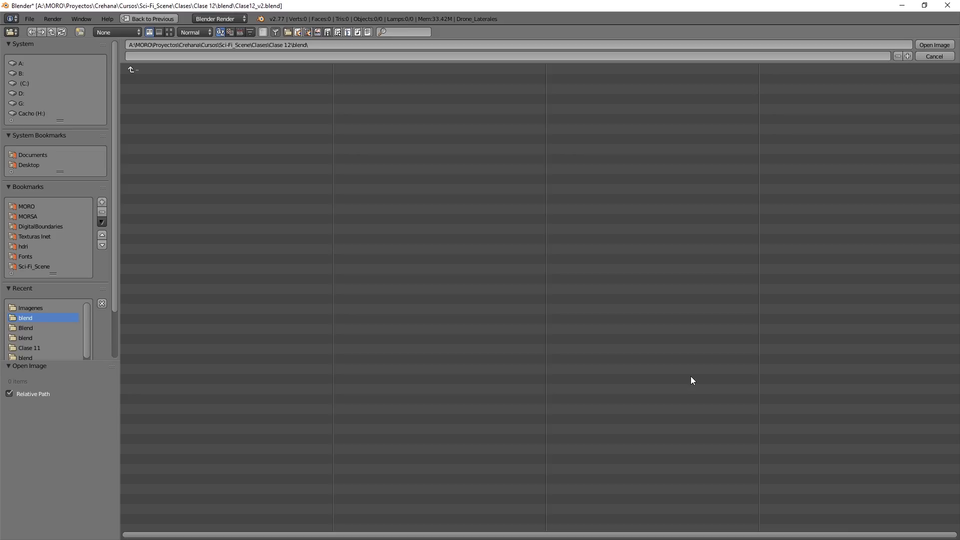
click(50, 264)
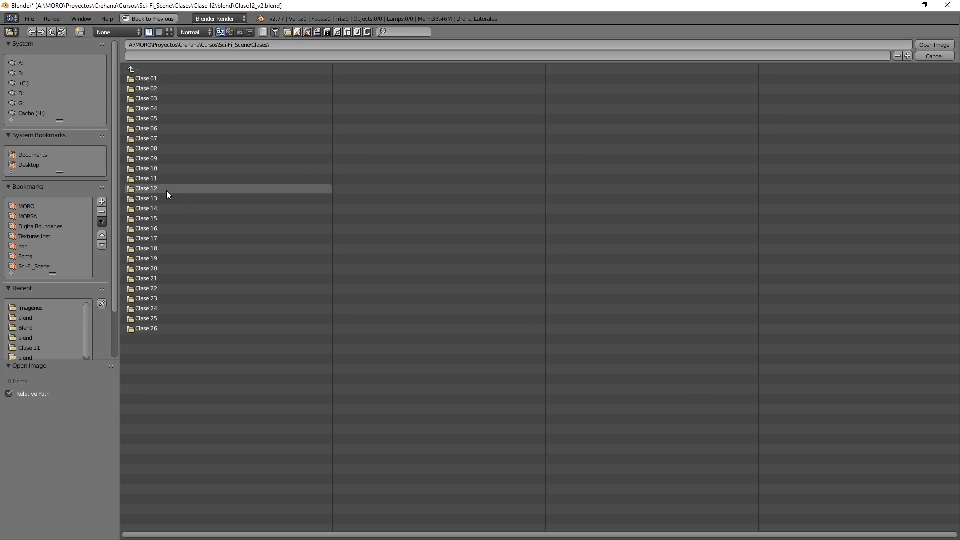
click(167, 189)
click(161, 98)
double_click(167, 80)
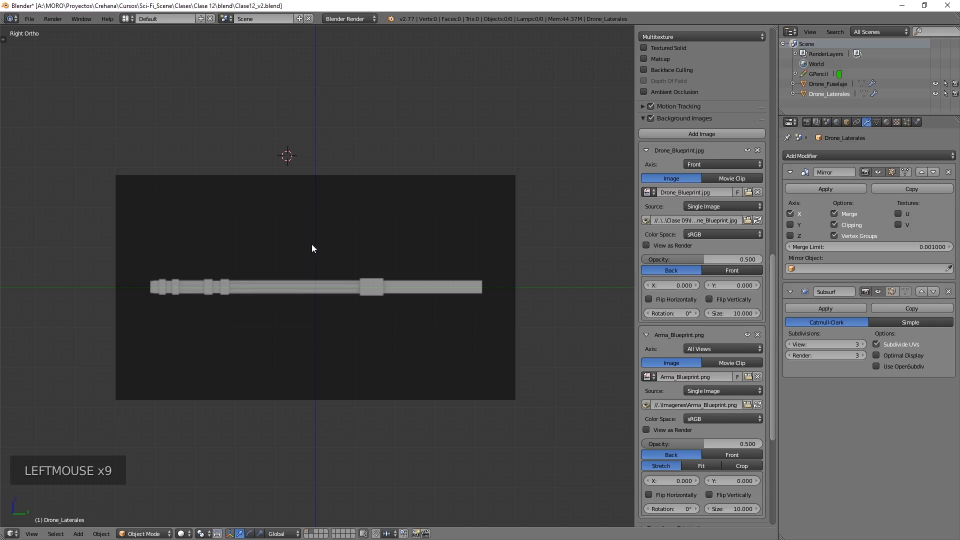
Restrict the Arma_Blueprint.png background to the Right axis and check it against the front and right views.
click(700, 349)
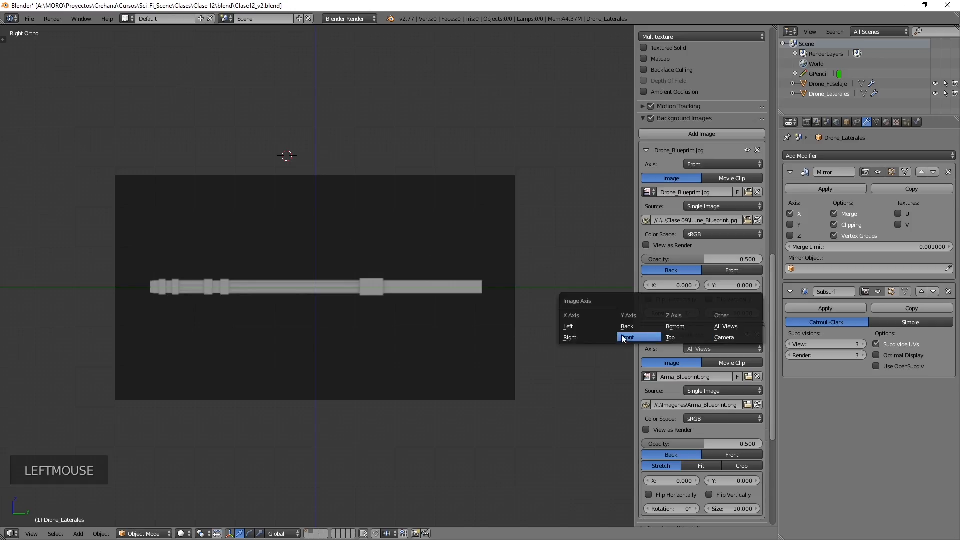
click(581, 336)
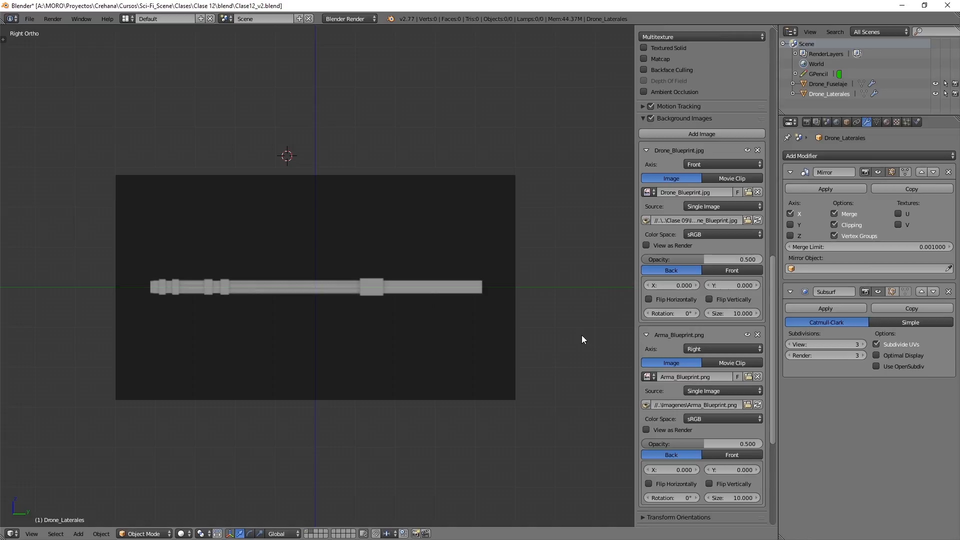
key(KP_1)
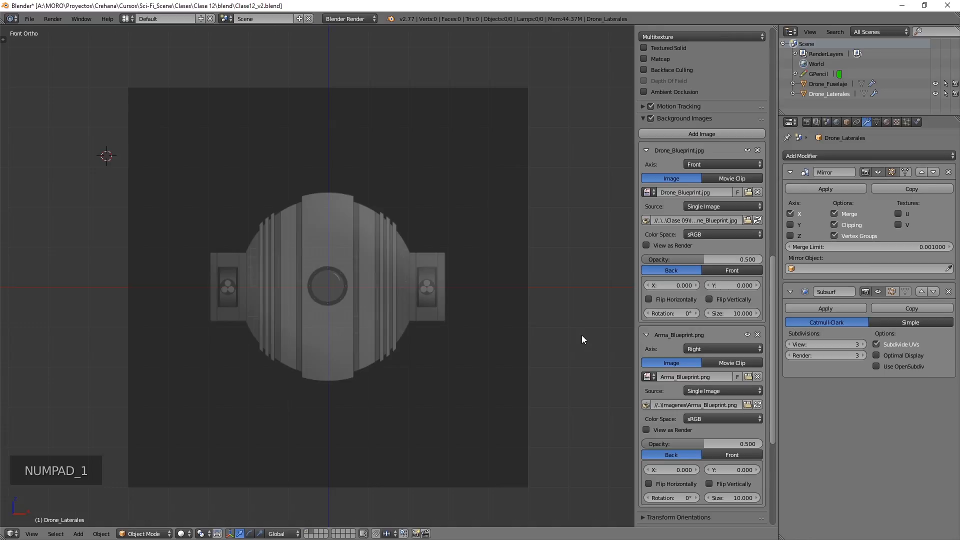
key(KP_3)
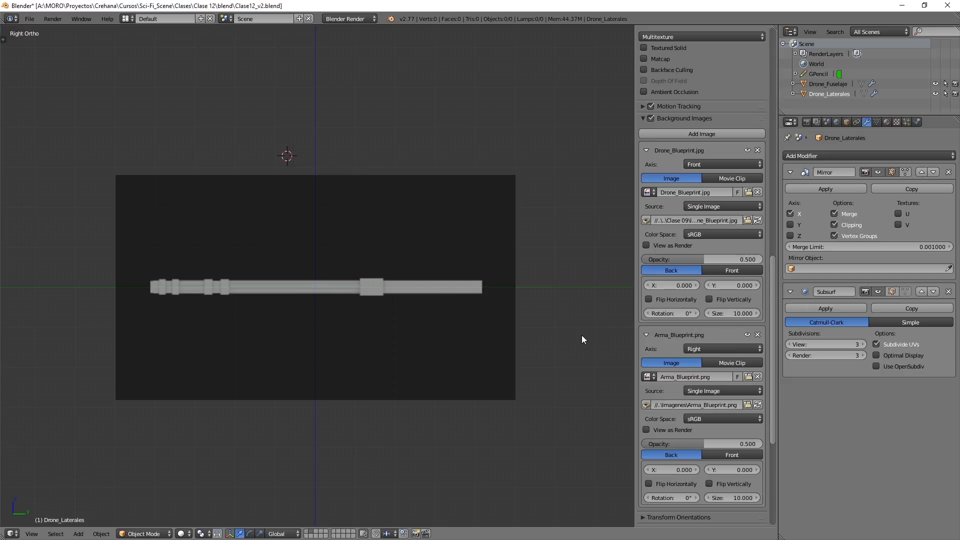
key(n)
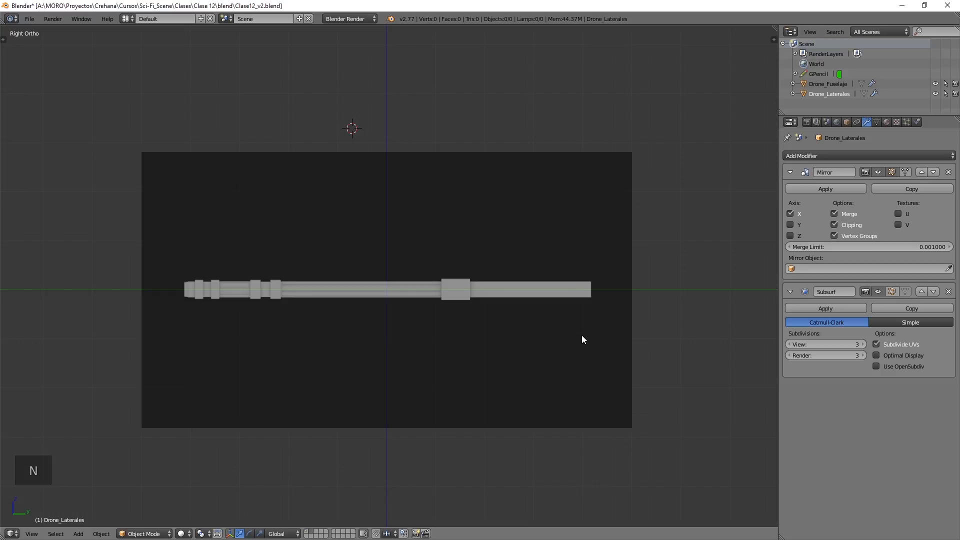
Reset the 3D cursor to the scene origin and add a cylinder mesh there.
key(shift+c)
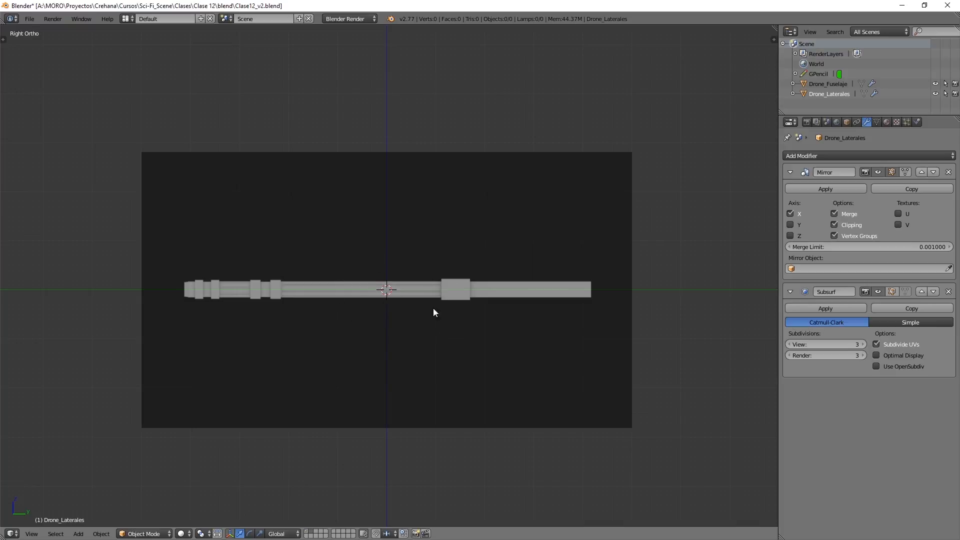
middle_drag(388, 330, 397, 336)
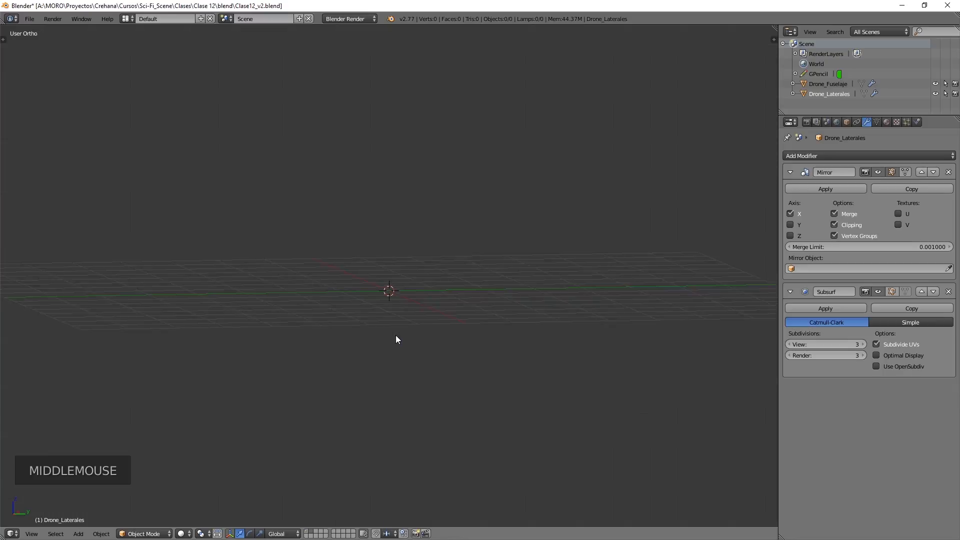
key(shift+a)
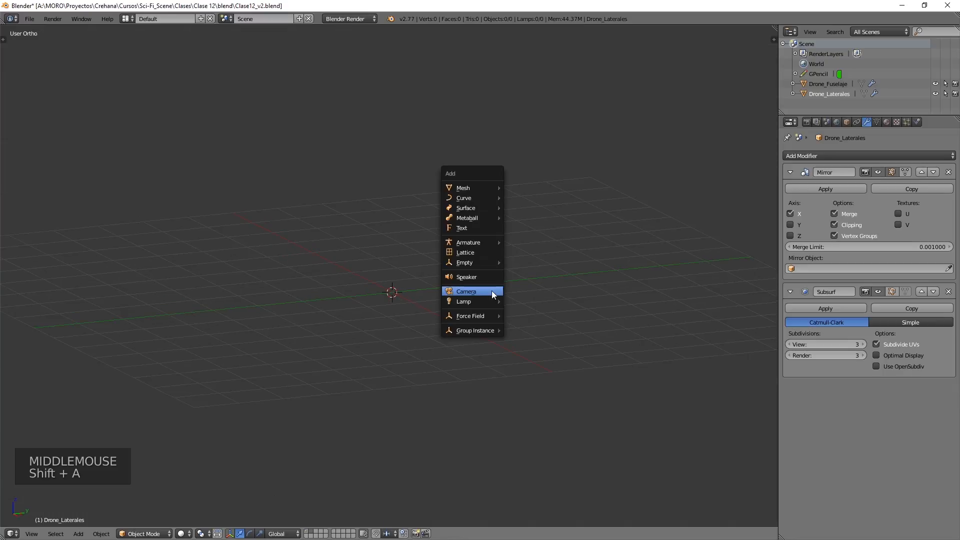
mouse_move(485, 189)
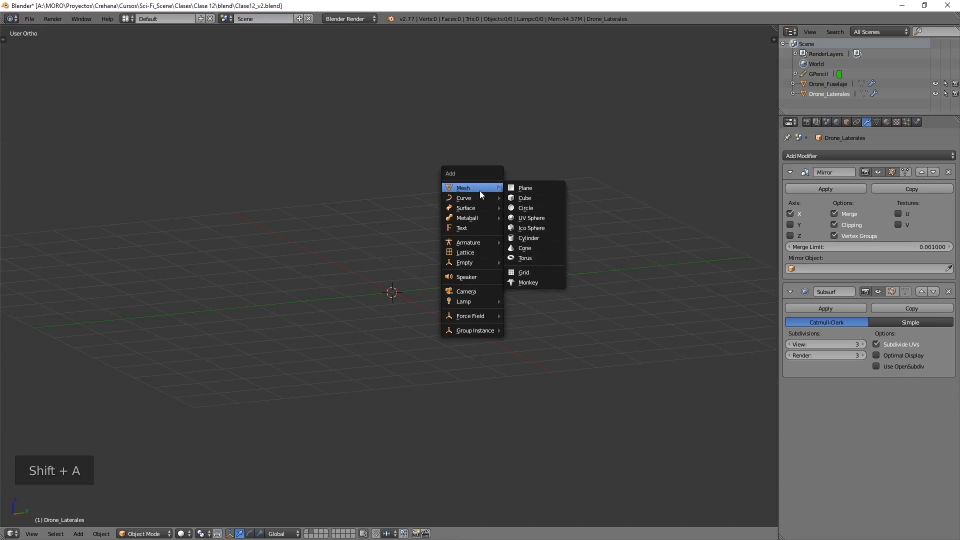
click(542, 238)
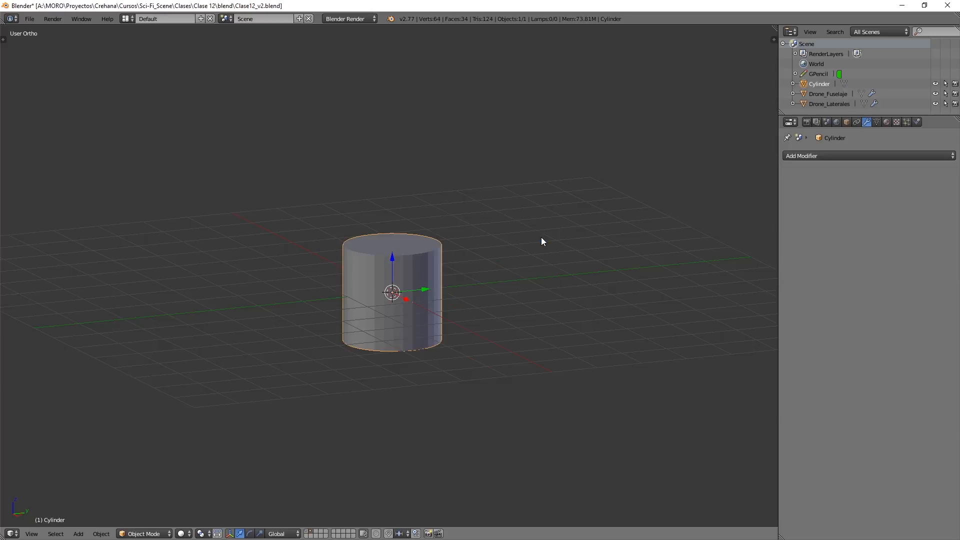
Set the new cylinder to 16 vertices, a radius of 0.1 and a depth of 5.
key(F6)
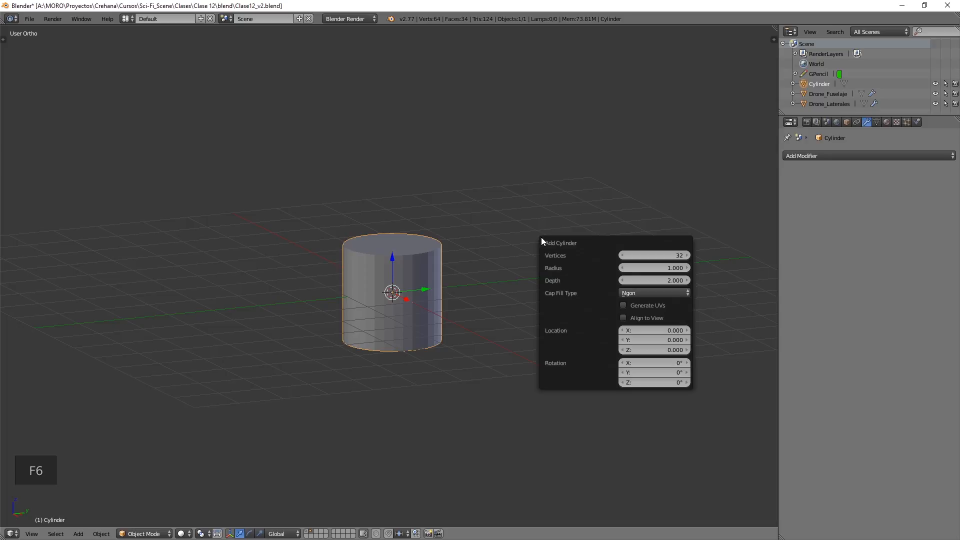
drag(557, 242, 527, 226)
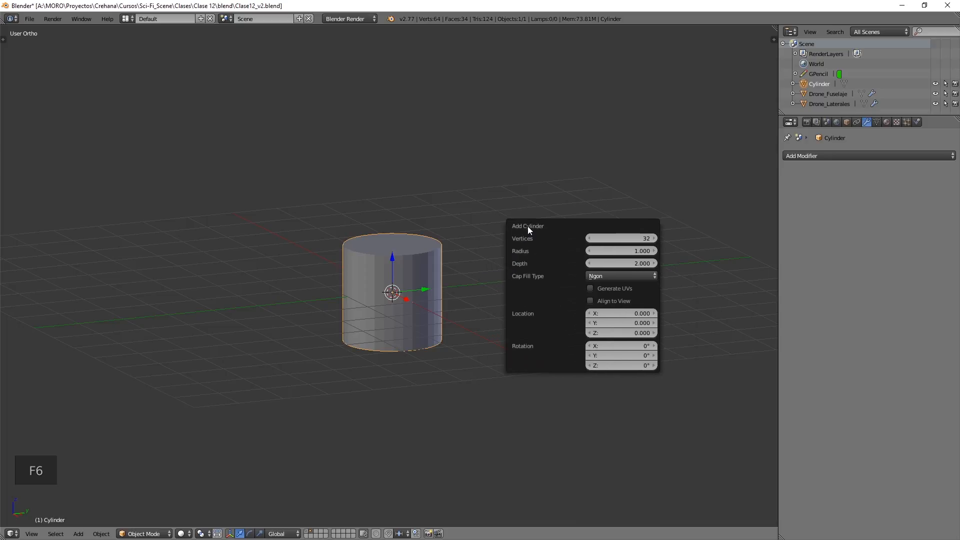
key(F6)
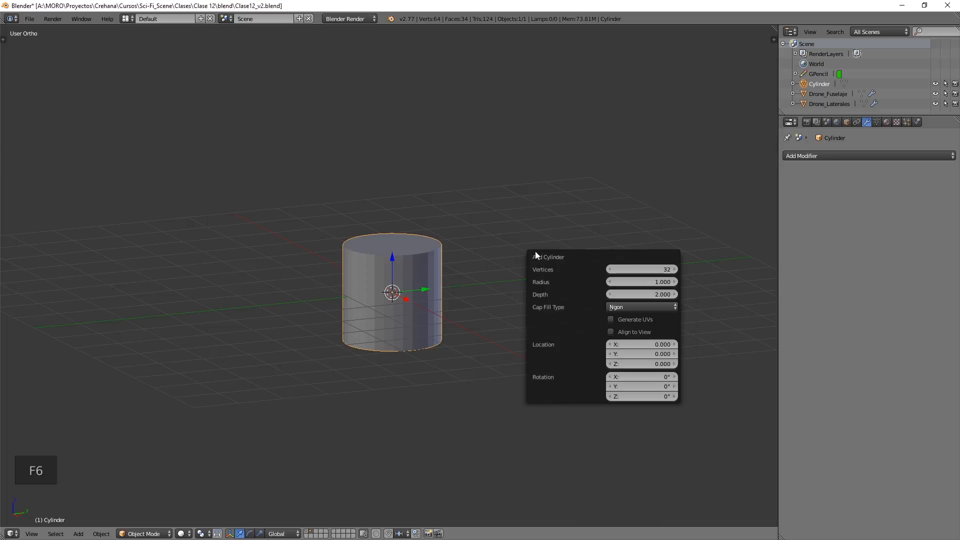
click(635, 270)
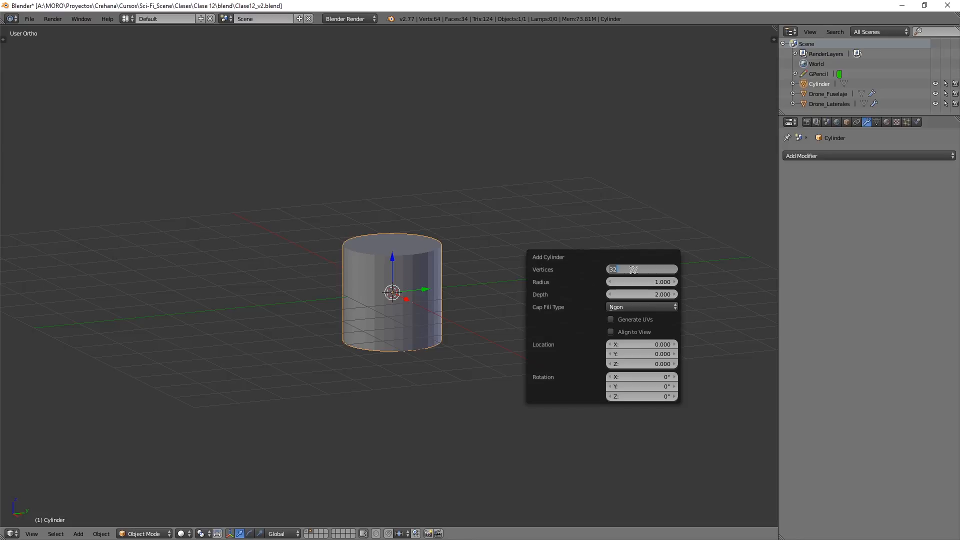
text(16)
key(Return)
click(647, 282)
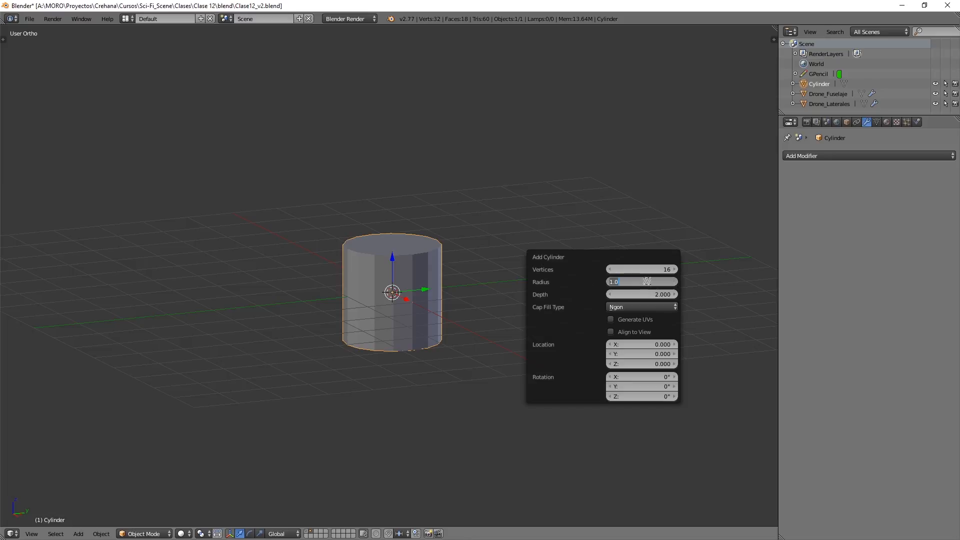
text(0.1)
key(Return)
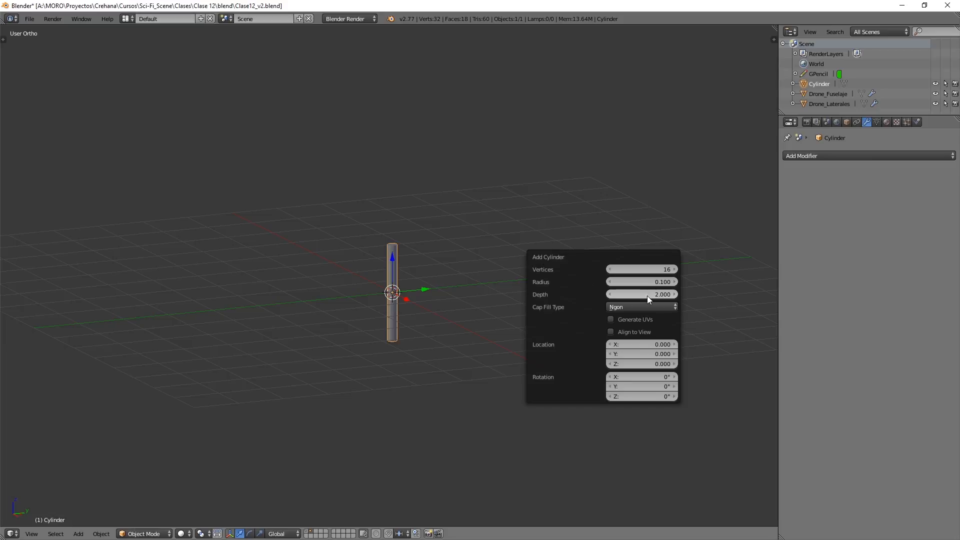
click(646, 295)
text(5)
key(Return)
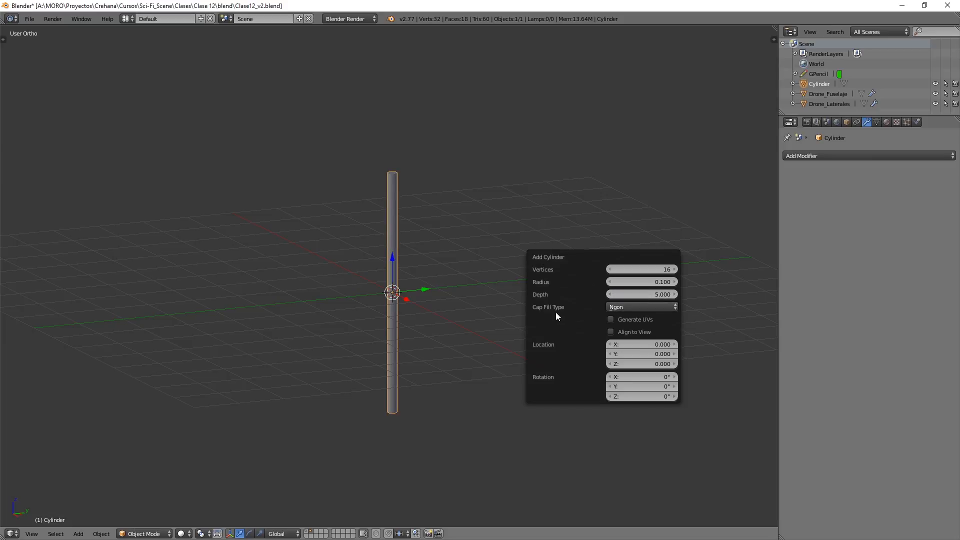
Remove the cylinder's end caps by setting its cap fill type to Nothing.
shift+middle_drag(427, 180, 452, 239)
scroll(497, 227, up, 8)
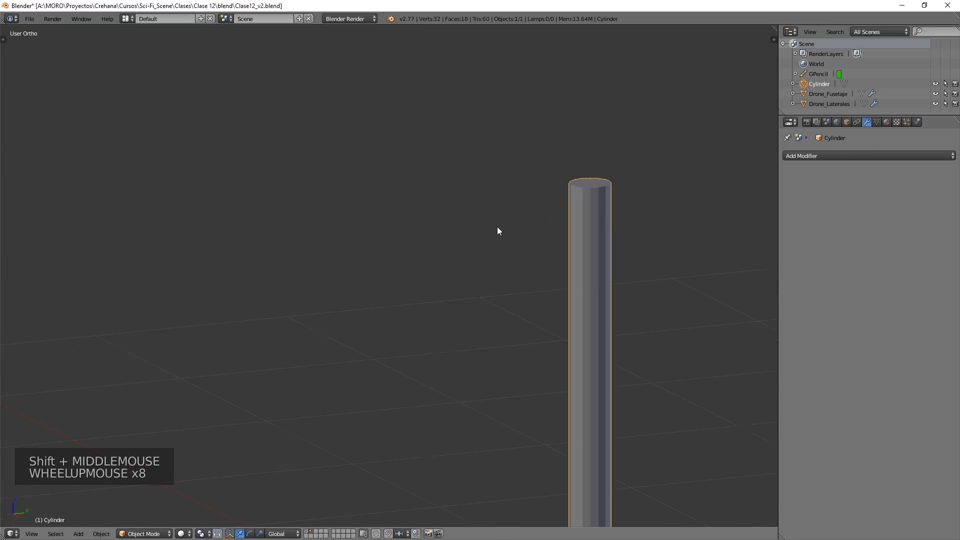
shift+middle_drag(620, 204, 483, 263)
scroll(520, 230, up, 2)
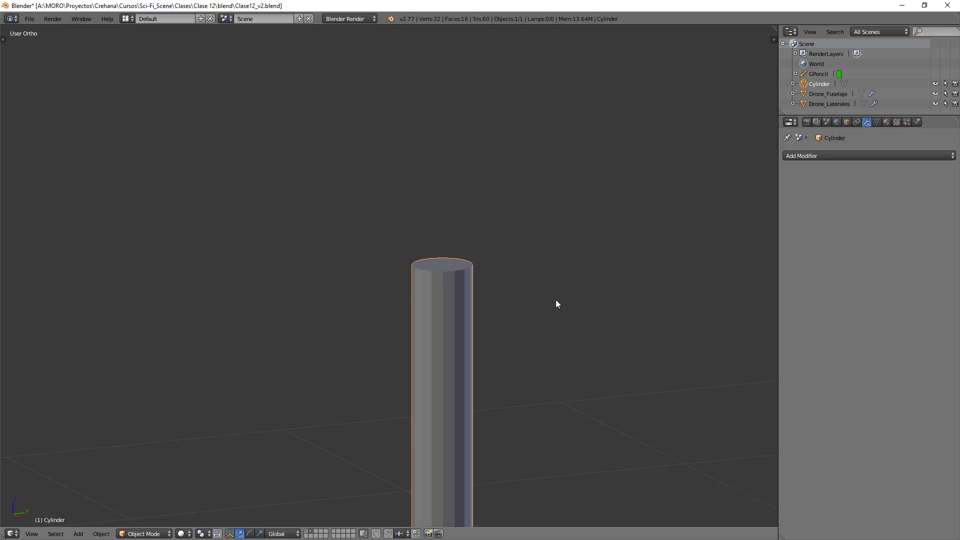
key(F6)
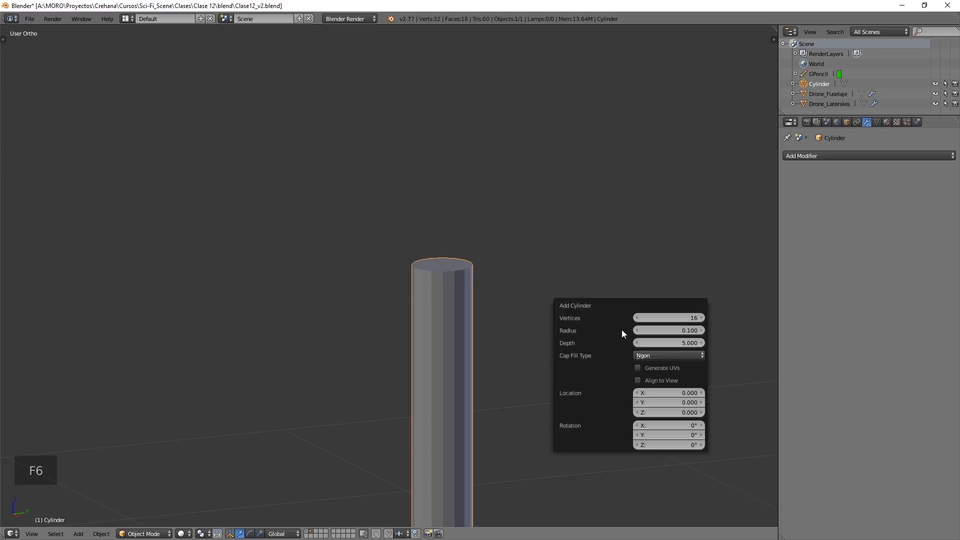
click(649, 355)
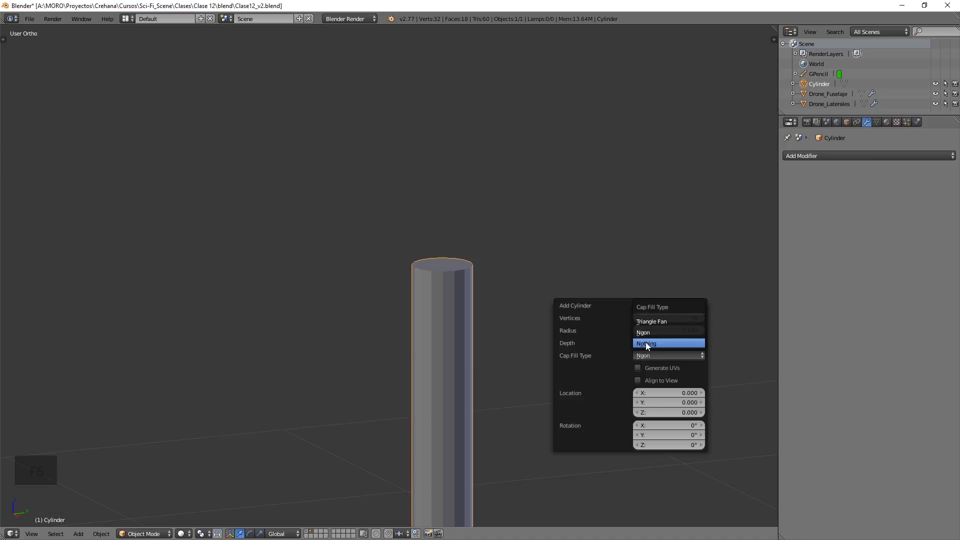
click(651, 343)
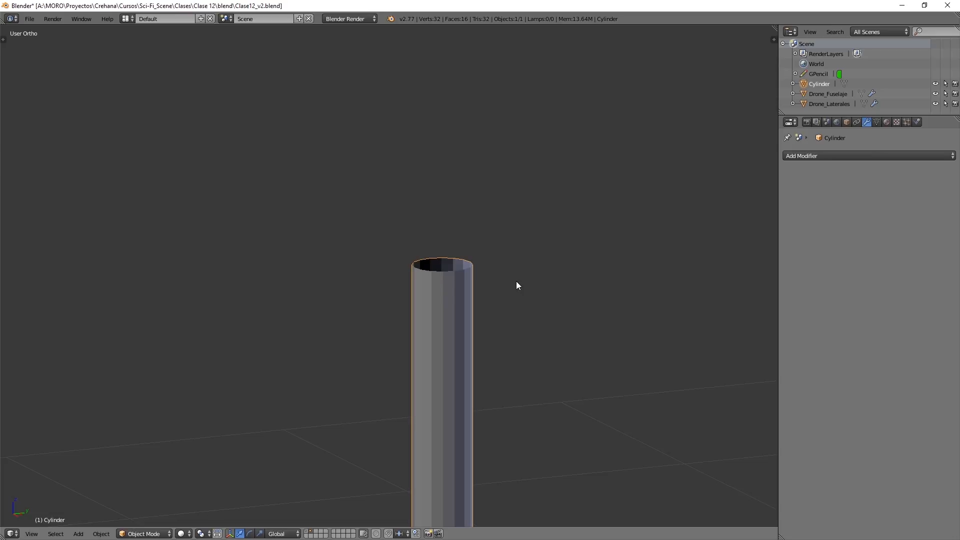
Rotate the whole cylinder mesh 90 degrees in the right view so it lies along the blueprint barrel.
key(KP_3)
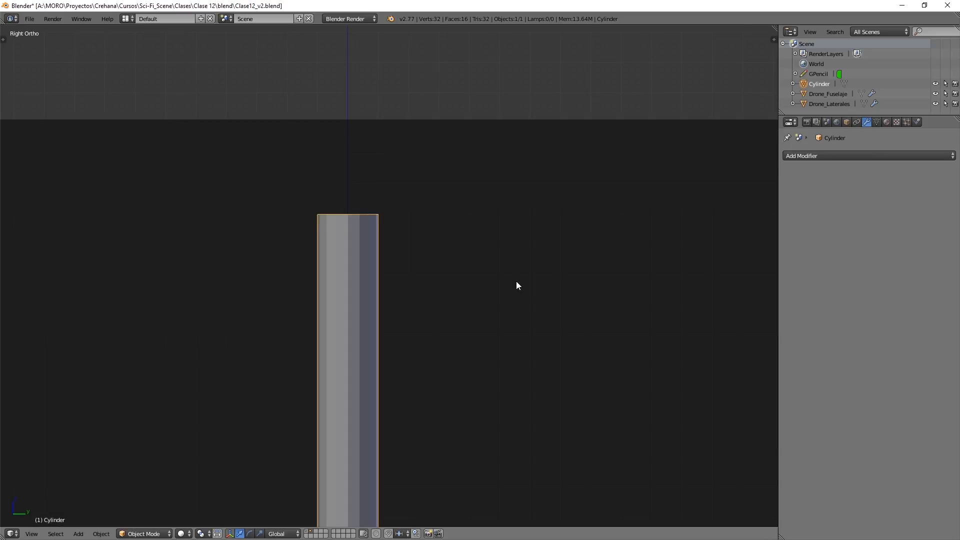
scroll(516, 281, down, 7)
shift+middle_drag(515, 300, 504, 172)
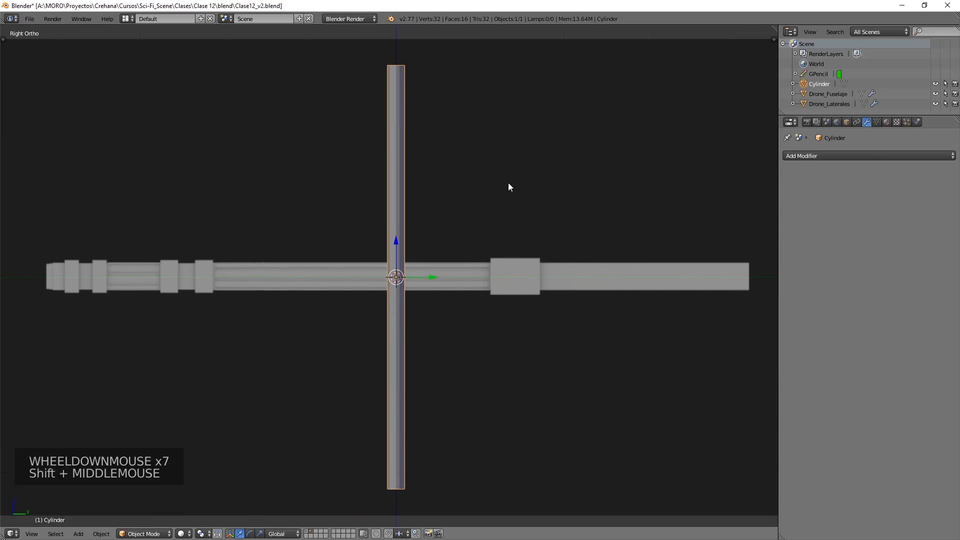
key(Tab)
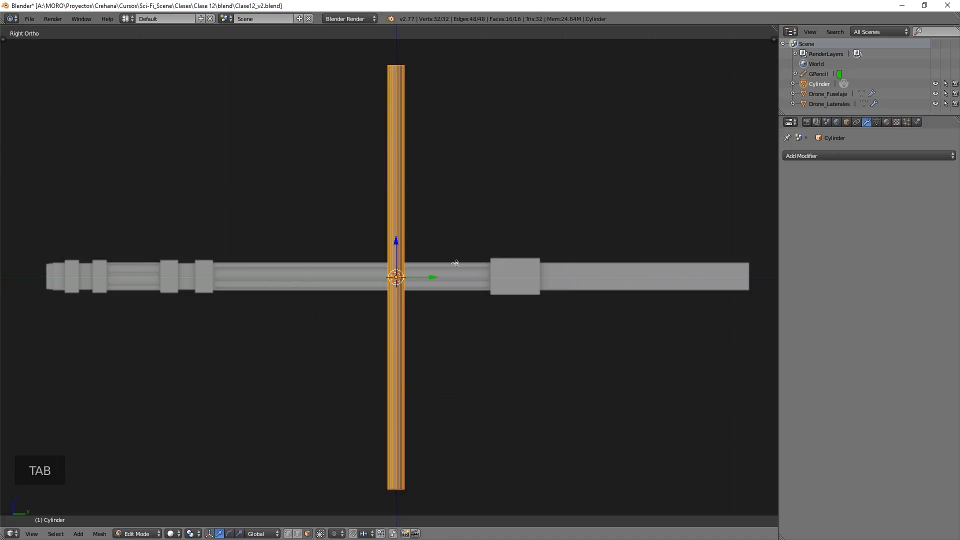
key(r)
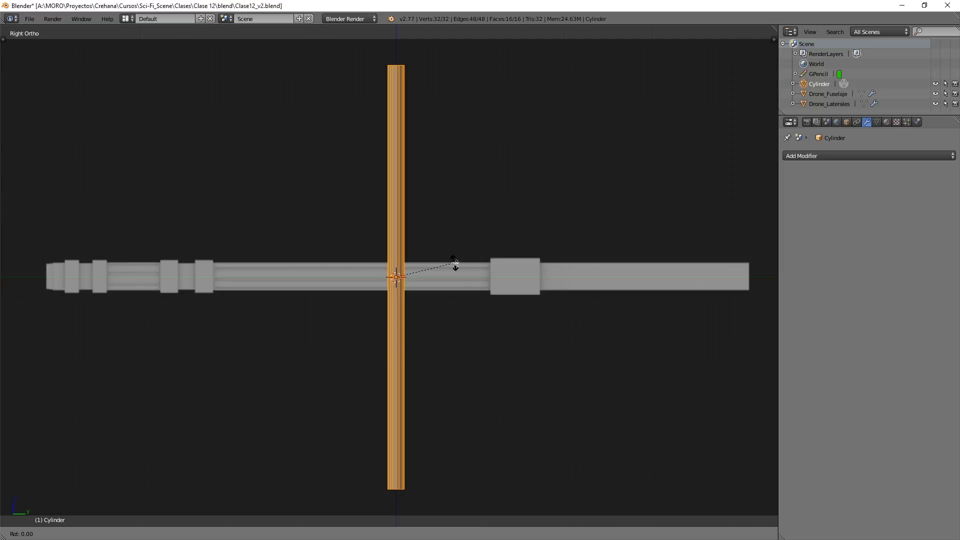
text(90)
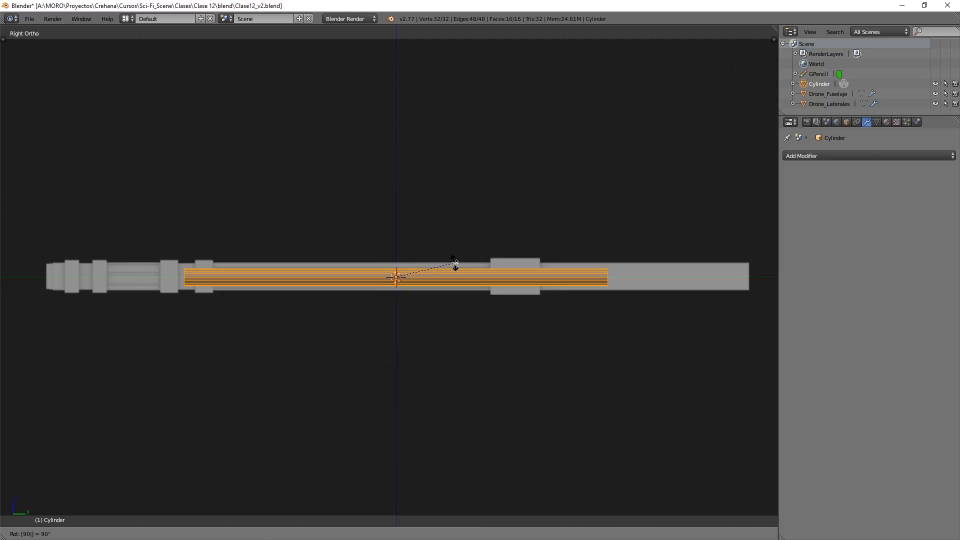
key(Return)
Scale the mesh up to the blueprint barrel's thickness, then fit its length with a Y-axis scale of about 0.994 in wireframe.
key(s)
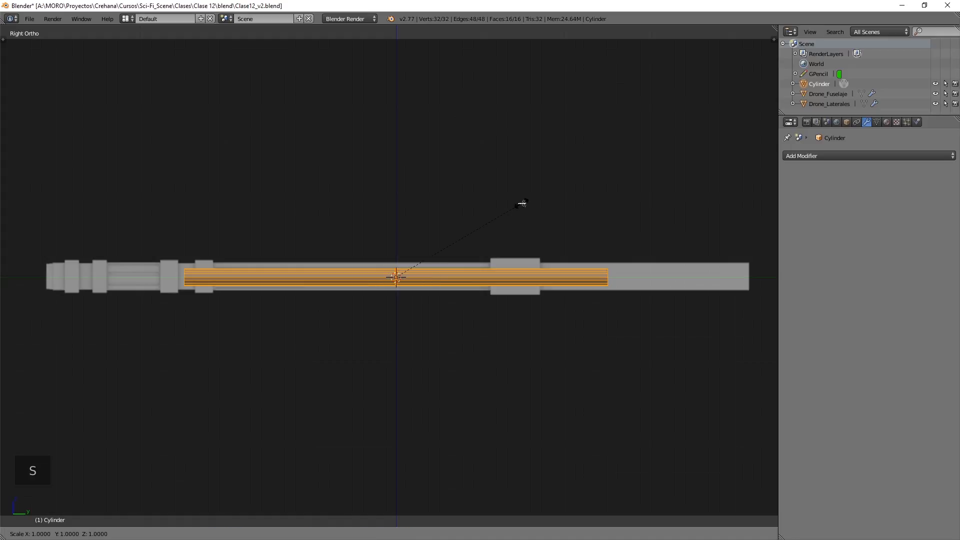
click(597, 210)
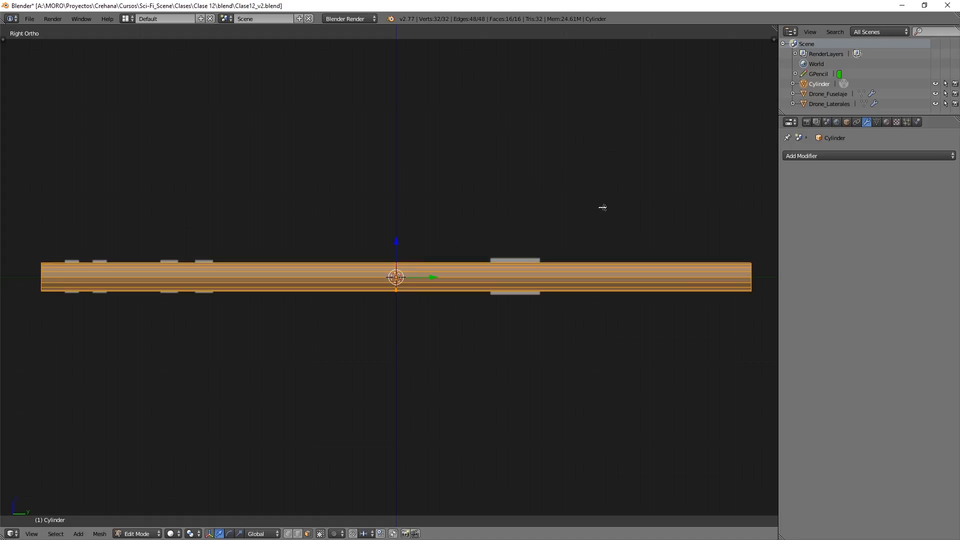
key(z)
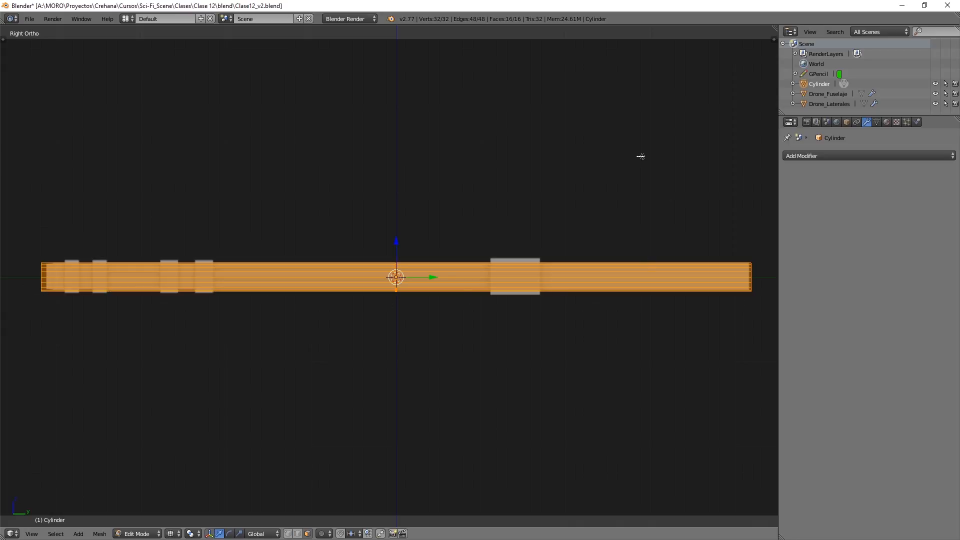
key(s)
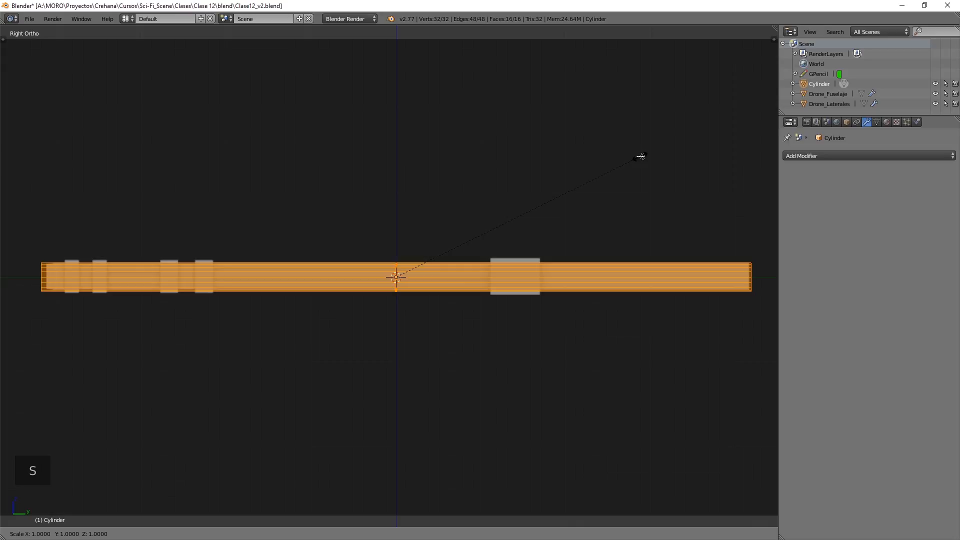
key(y)
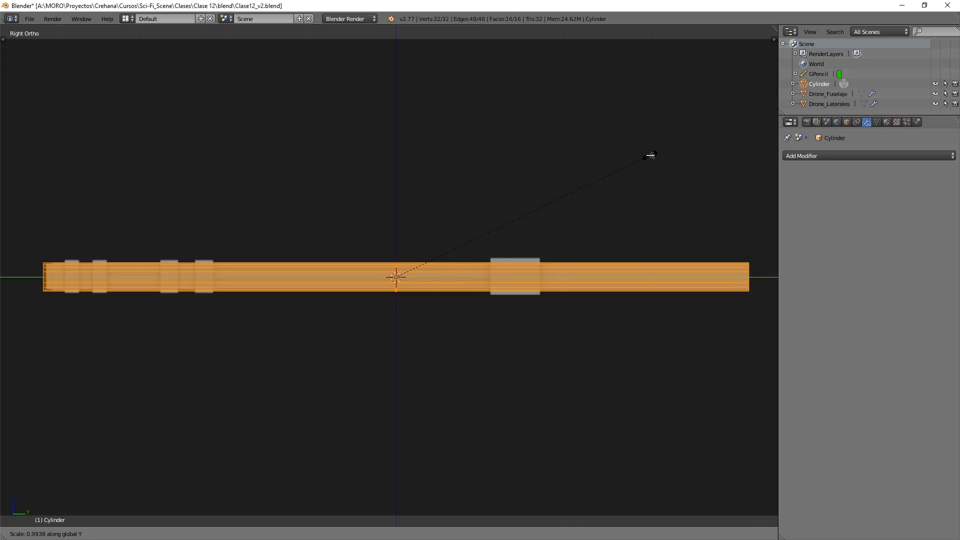
click(650, 155)
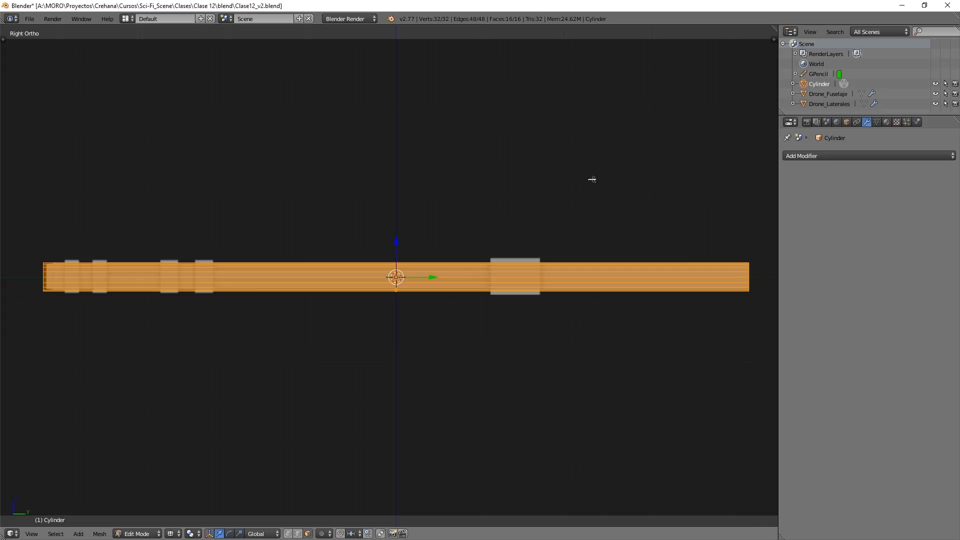
Add loop cuts at both edges of the blueprint's wide collar and at the collar-facing edge of the nearest narrow ring.
key(ctrl+r)
click(397, 256)
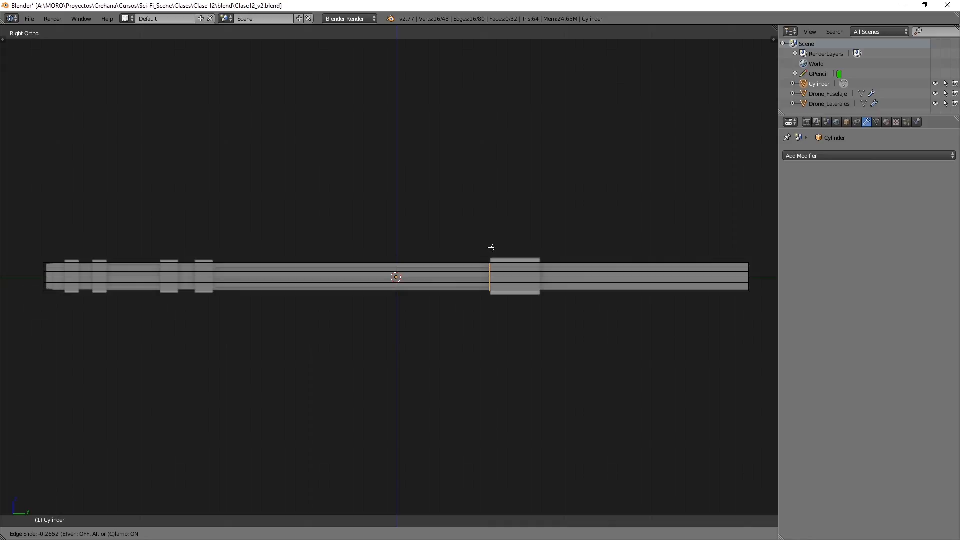
click(491, 247)
key(ctrl+r)
click(415, 253)
click(365, 254)
key(ctrl+r)
click(595, 254)
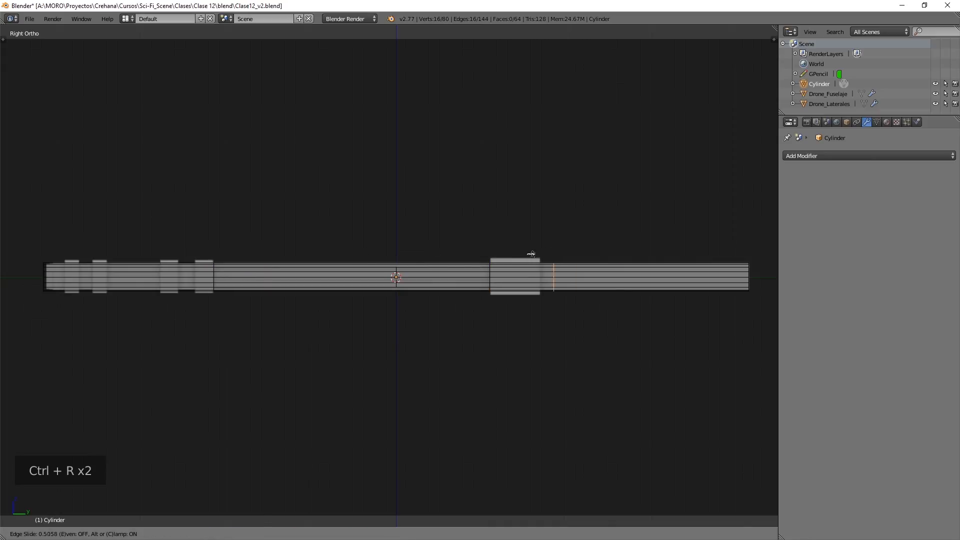
click(518, 254)
Add three loop cuts to finish outlining the two narrow rings nearest the barrel's middle on the blueprint.
shift+middle_drag(320, 253, 515, 252)
scroll(450, 250, up, 5)
key(ctrl+r)
click(442, 233)
click(579, 234)
key(ctrl+r)
click(442, 233)
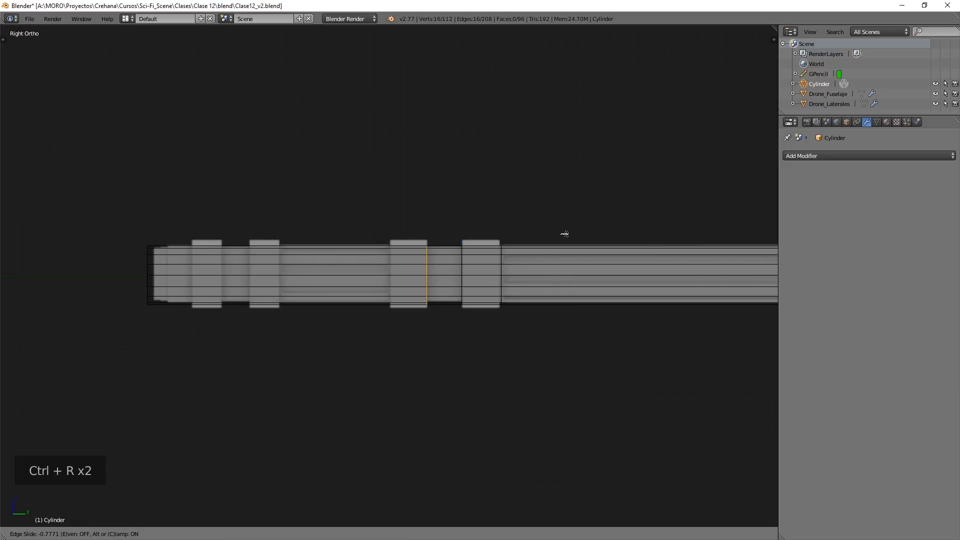
click(565, 234)
key(ctrl+r)
click(441, 233)
click(321, 235)
Add four loop cuts along the edges of the two narrow rings closest to the muzzle end.
key(ctrl+r)
click(260, 237)
key(ctrl+r)
click(282, 237)
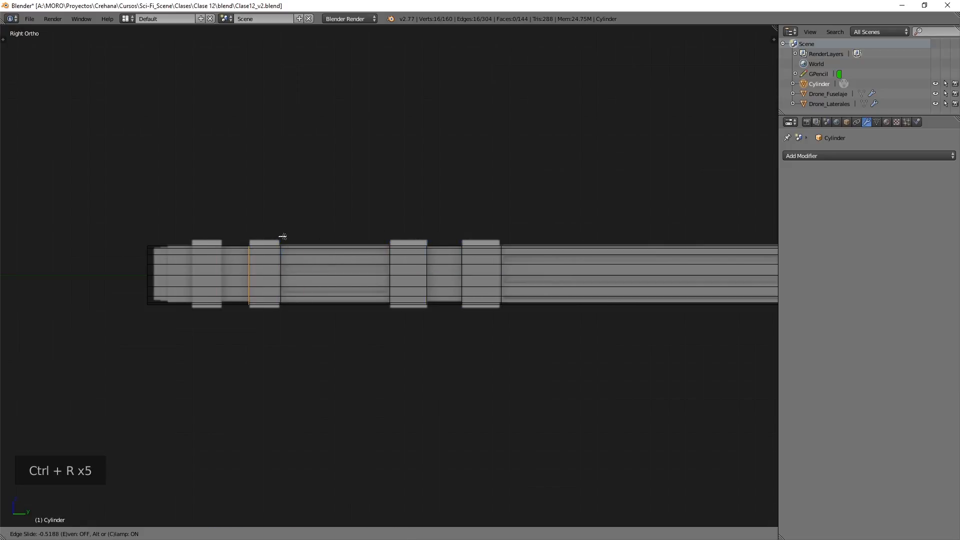
click(283, 236)
key(ctrl+r)
click(200, 241)
click(224, 241)
key(ctrl+r)
click(219, 233)
click(225, 233)
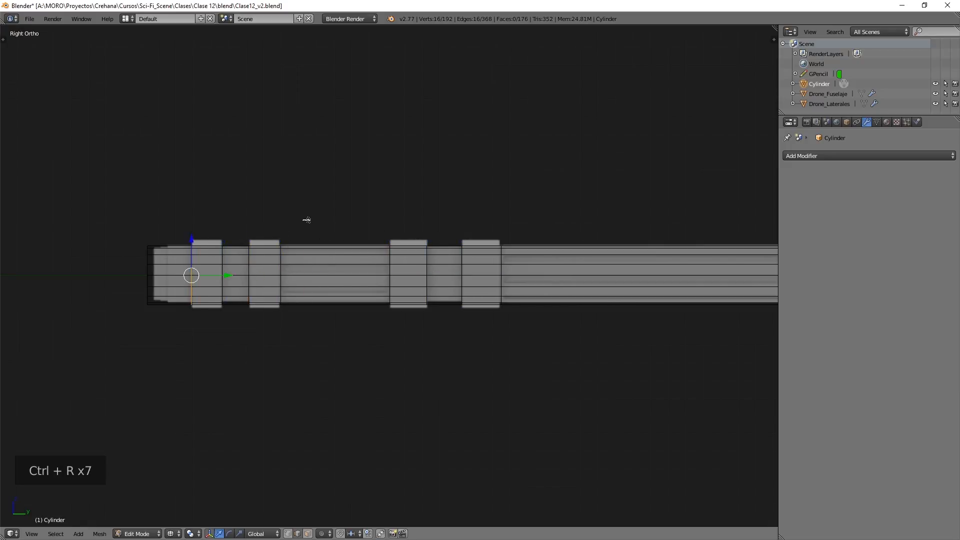
Switch to face selection and select the face loops of the four narrow rings and the wide collar.
click(309, 534)
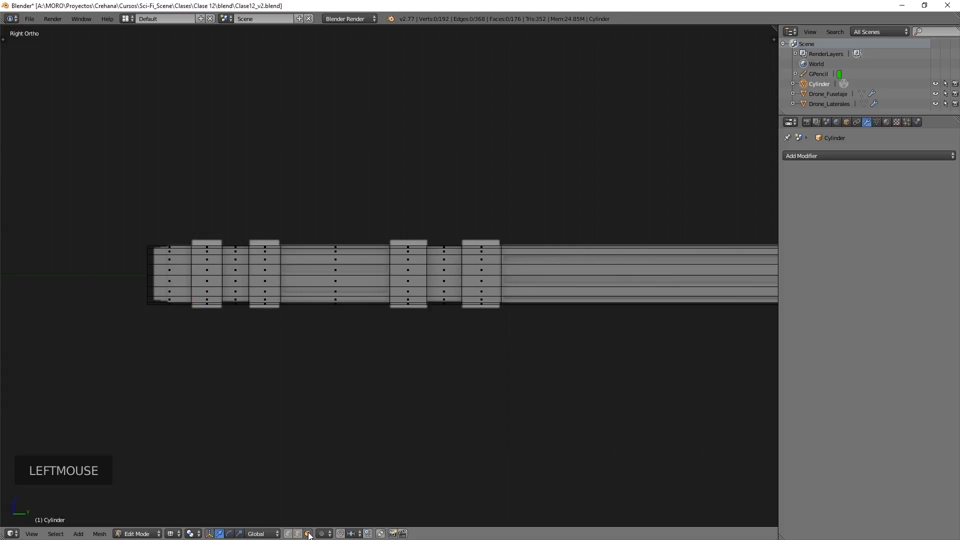
alt+right_click(212, 283)
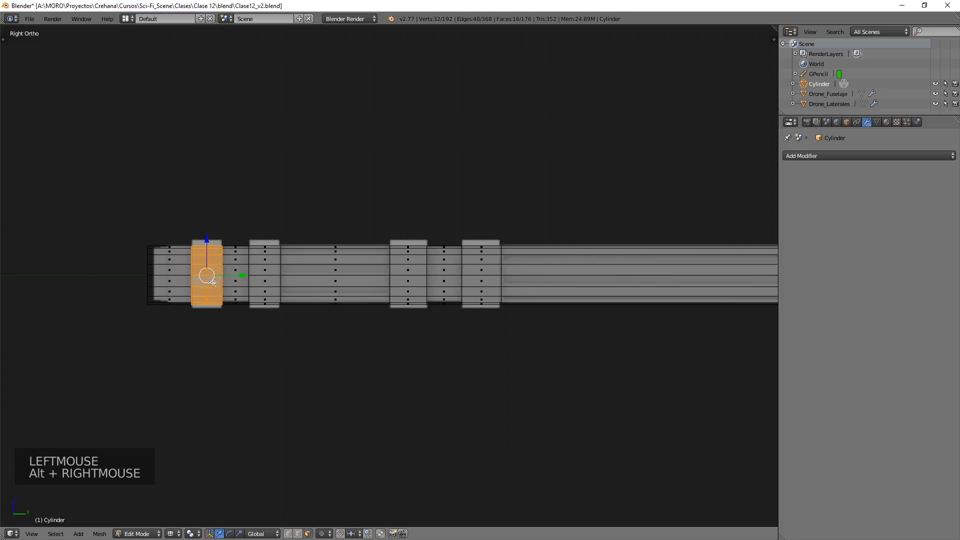
alt+shift+right_click(270, 284)
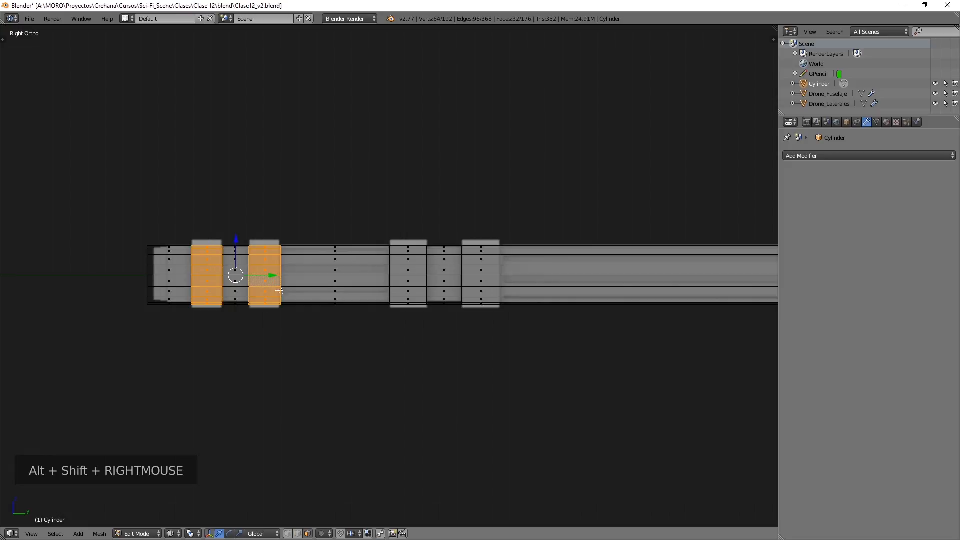
alt+shift+right_click(411, 284)
alt+shift+right_click(478, 281)
scroll(479, 281, down, 5)
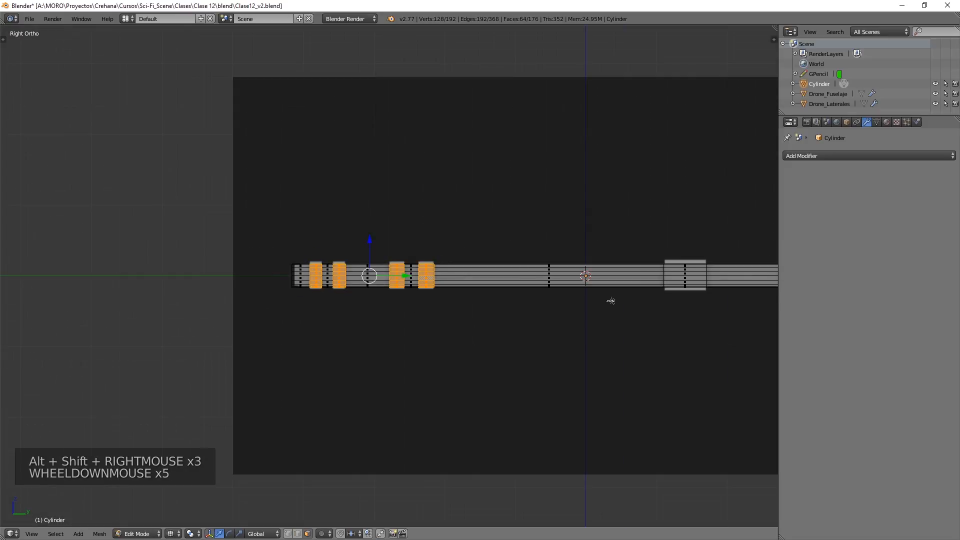
shift+middle_drag(611, 300, 454, 285)
scroll(581, 273, up, 3)
alt+shift+right_click(645, 263)
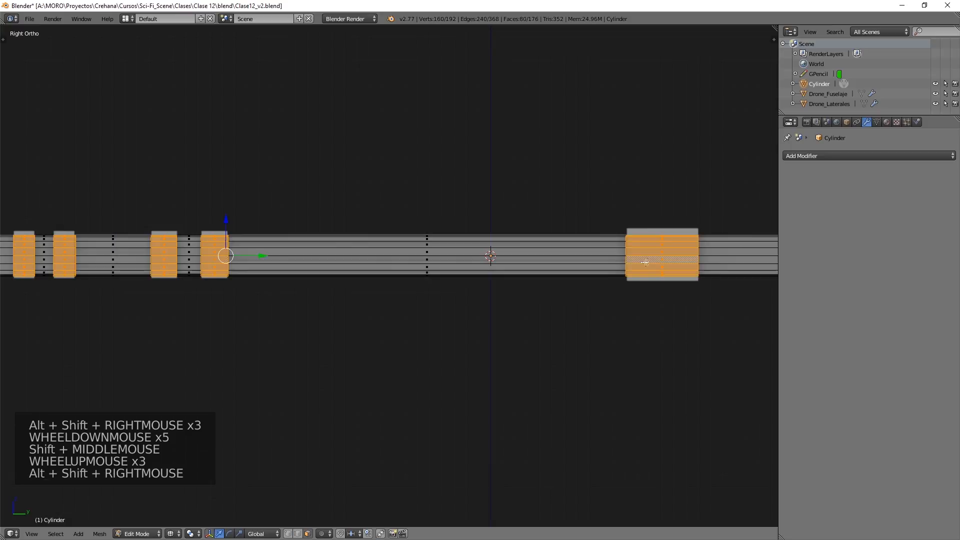
Extrude the selected face loops and scale them outward to about 1.22 with the Y axis locked, forming raised rings.
scroll(304, 249, down, 1)
mouse_move(304, 249)
shift+middle_down()
mouse_move(377, 244)
mouse_move(407, 264)
mouse_move(463, 216)
shift+middle_up()
key(z)
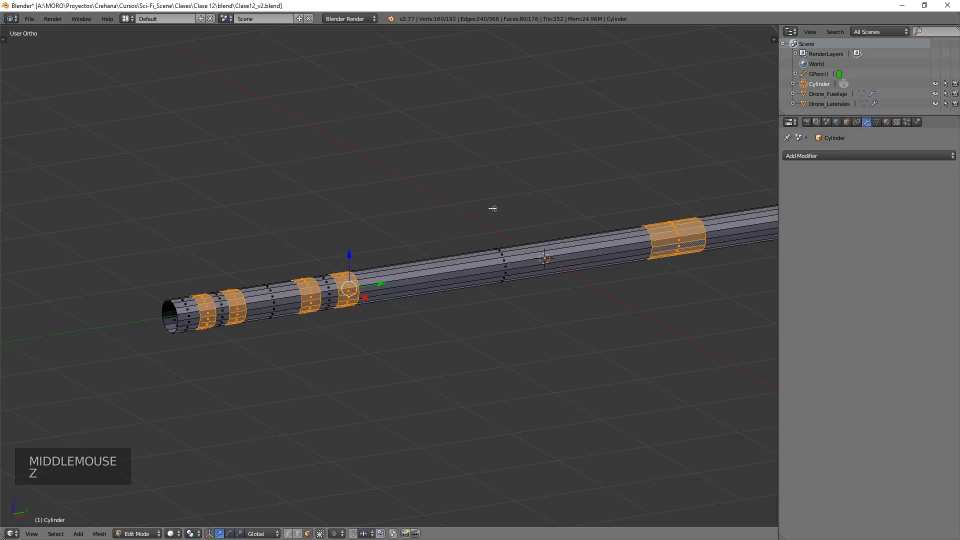
key(e)
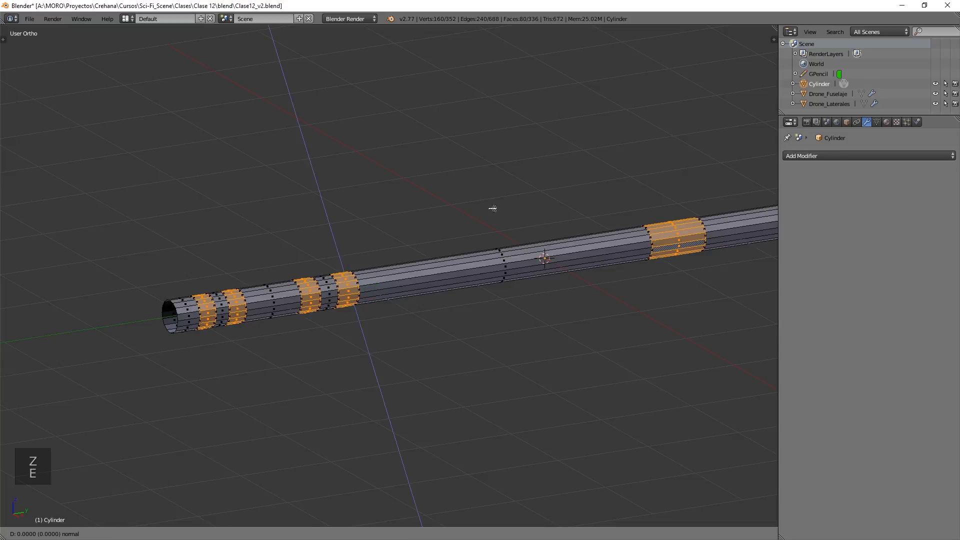
key(s)
key(shift+y)
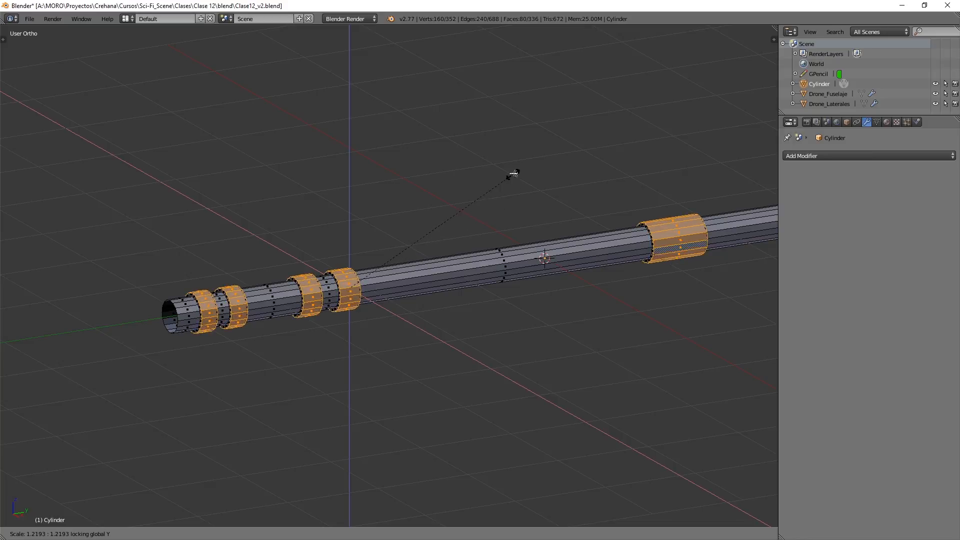
click(515, 167)
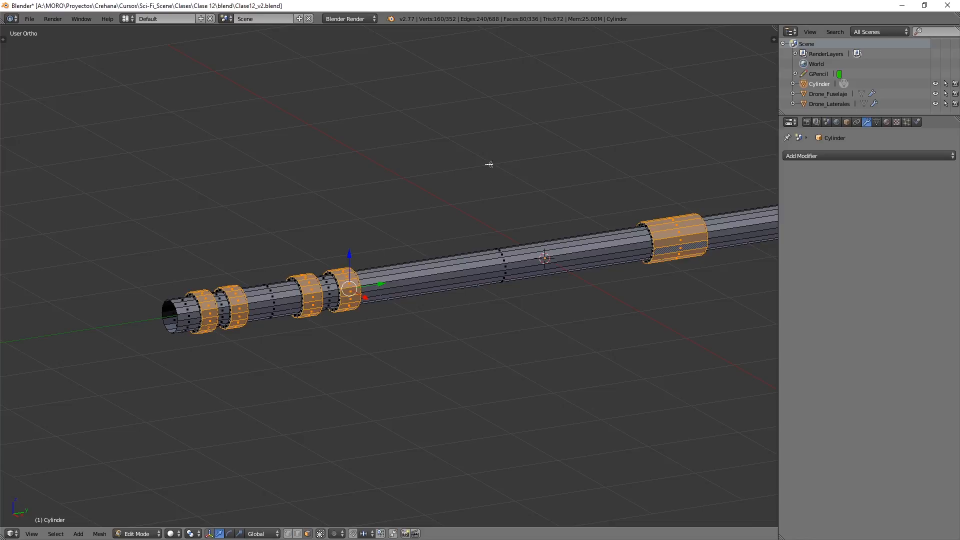
Compare the raised rings with the blueprint outlines in right-view wireframe.
key(KP_3)
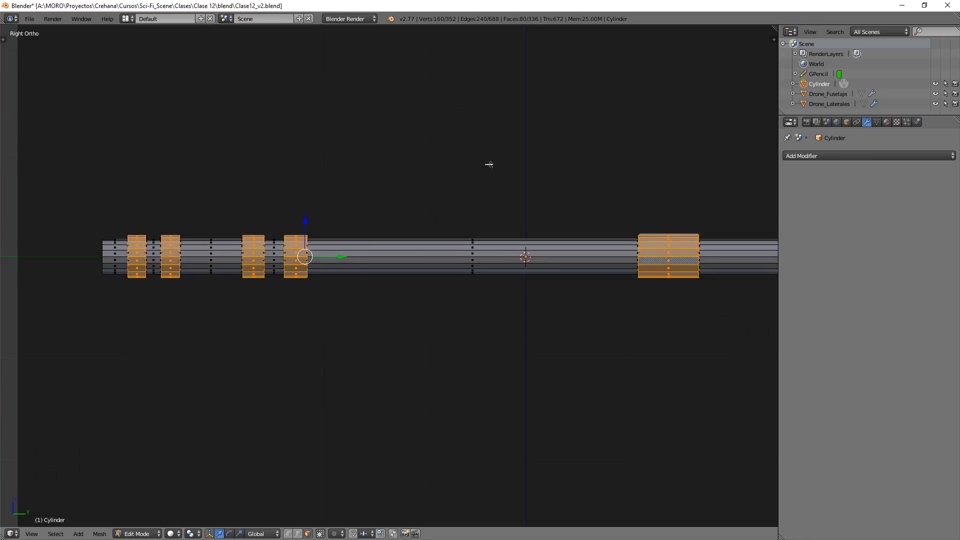
key(z)
scroll(193, 268, up, 2)
scroll(193, 269, down, 1)
scroll(193, 268, up, 2)
shift+middle_drag(193, 269, 212, 268)
scroll(350, 229, up, 7)
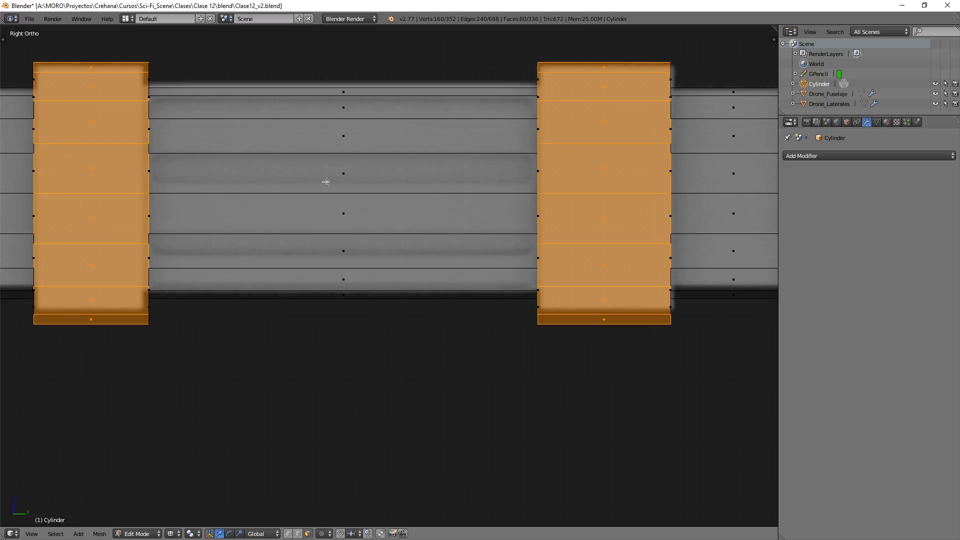
scroll(361, 192, down, 5)
shift+middle_drag(407, 200, 143, 185)
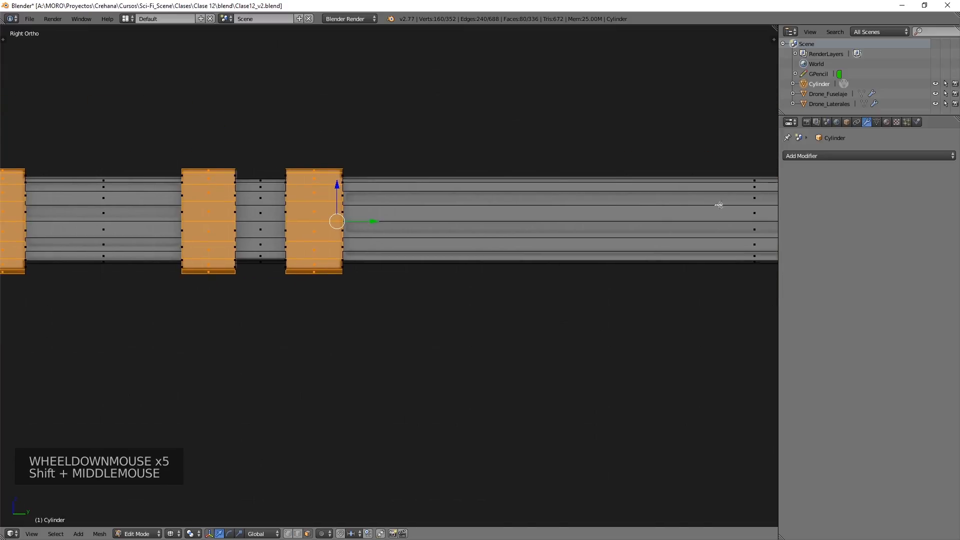
Select eight alternating lengthwise faces around the barrel section between the second and third narrow rings from the muzzle.
mouse_move(180, 213)
shift+middle_down()
mouse_move(475, 259)
mouse_move(454, 175)
mouse_move(488, 273)
mouse_move(483, 212)
mouse_move(493, 325)
mouse_move(478, 441)
mouse_move(482, 320)
shift+middle_up()
scroll(476, 256, up, 2)
right_click(450, 245)
shift+right_click(450, 207)
key(z)
mouse_move(482, 320)
middle_down()
mouse_move(433, 289)
mouse_move(434, 260)
middle_up()
shift+right_click(476, 335)
middle_drag(475, 335, 501, 361)
shift+right_click(493, 417)
shift+middle_drag(495, 425, 472, 343)
shift+right_click(484, 377)
middle_drag(486, 296, 570, 217)
shift+right_click(487, 313)
shift+right_click(476, 302)
shift+right_click(485, 299)
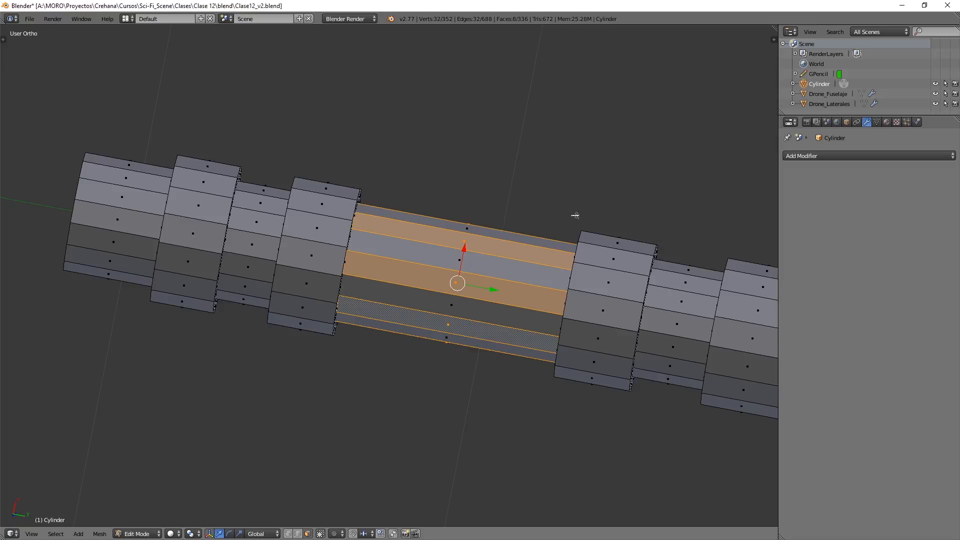
Inset the selected faces by 0.01, then extrude and scale them inward to about 0.89 with Y locked to form grooves.
key(i)
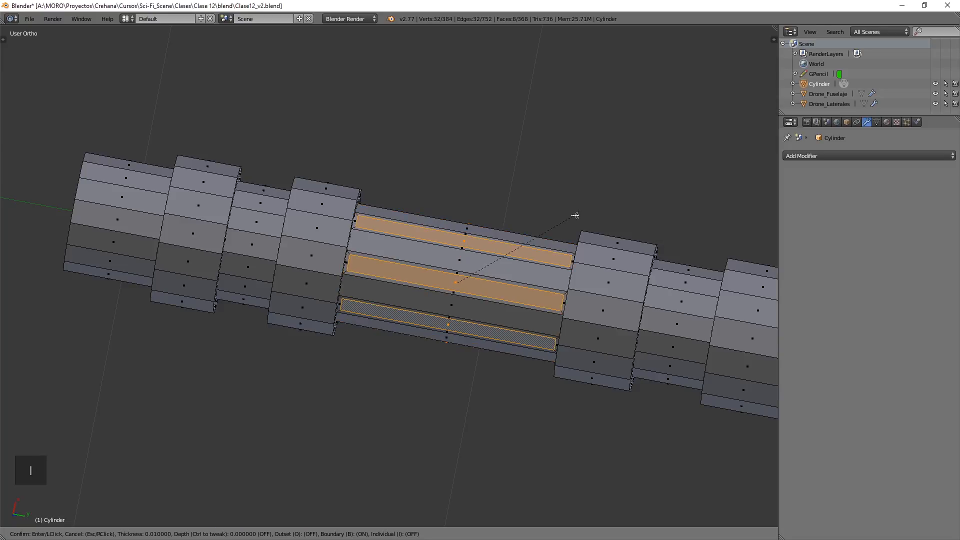
click(576, 215)
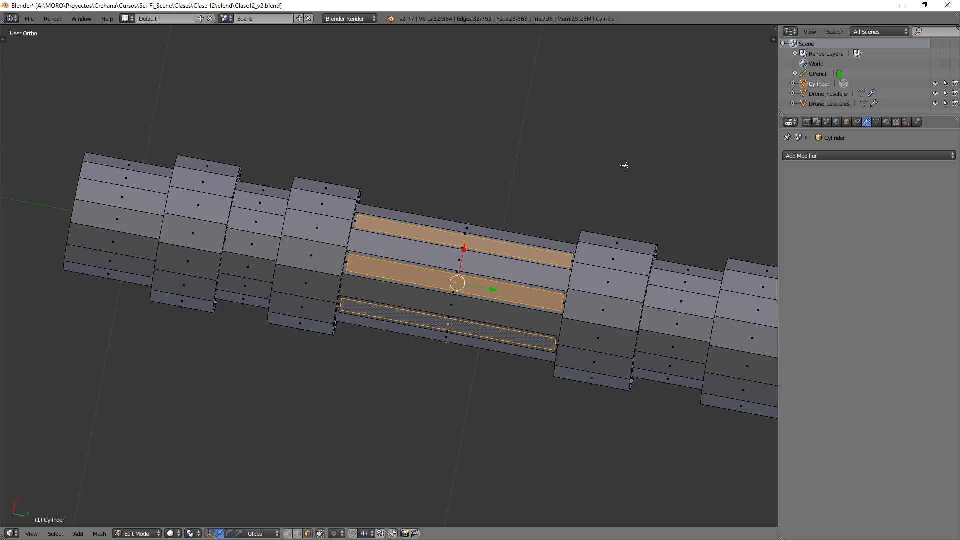
key(e)
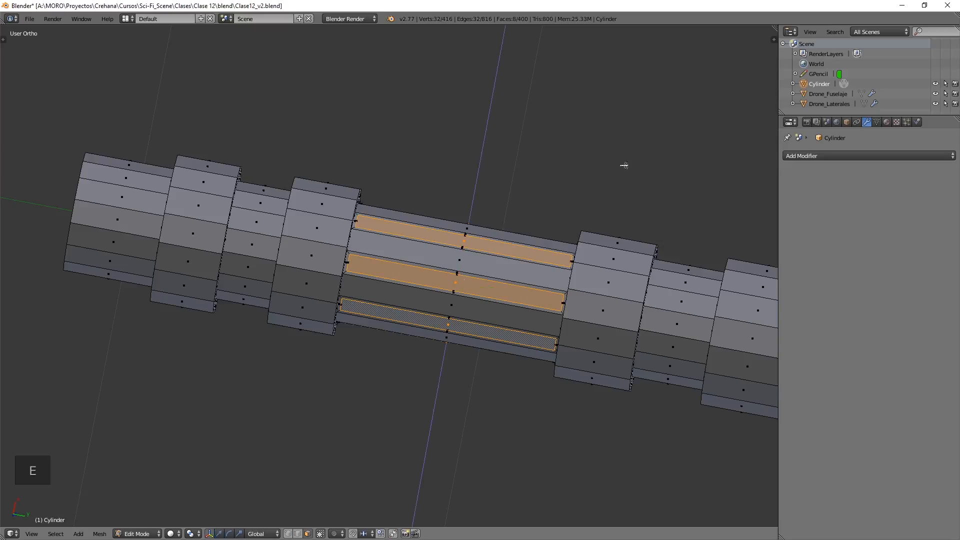
key(s)
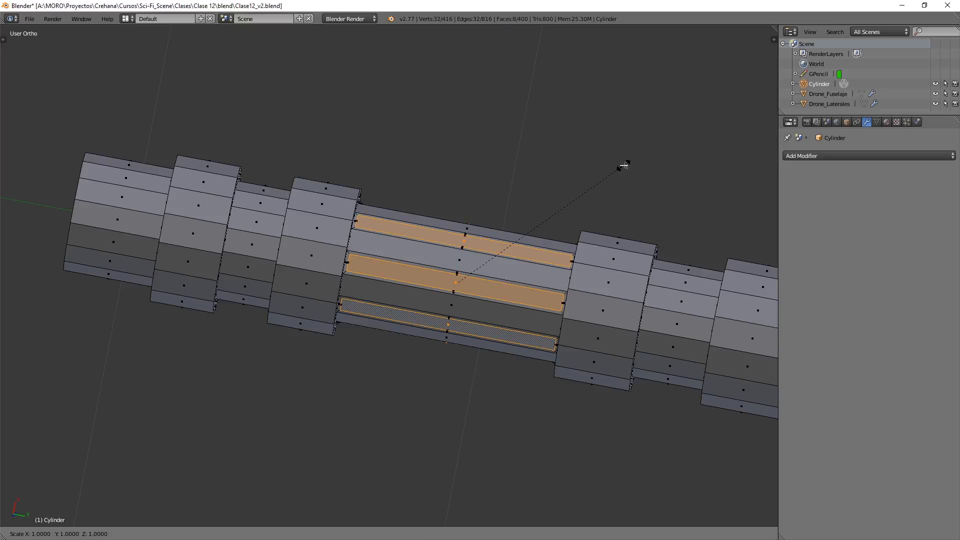
key(shift+y)
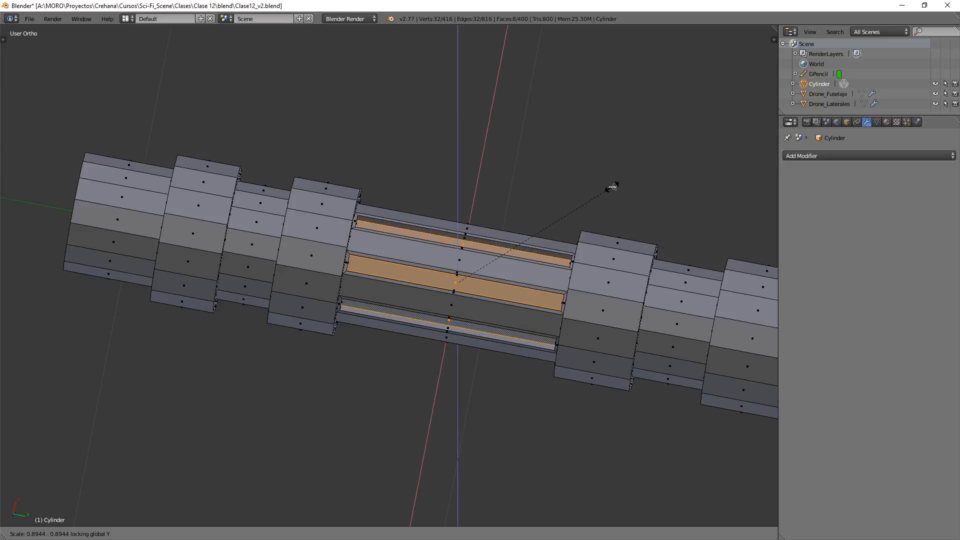
click(613, 187)
key(Tab)
middle_drag(519, 268, 442, 216)
scroll(500, 235, down, 4)
shift+middle_drag(540, 251, 309, 178)
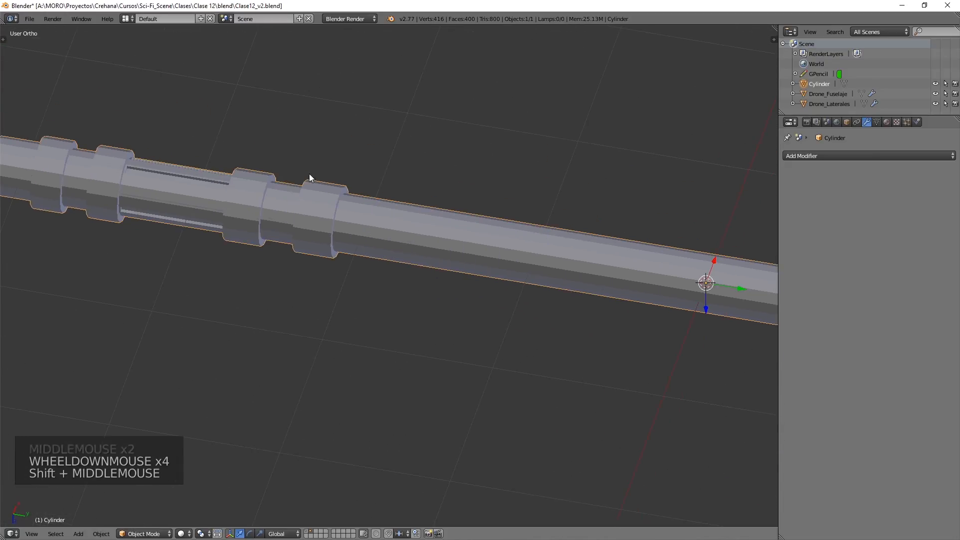
Select eight alternating lengthwise faces around the long barrel section between the fourth narrow ring from the muzzle and the wide ring.
scroll(495, 229, down, 1)
shift+middle_drag(495, 229, 450, 227)
middle_drag(451, 228, 474, 152)
key(Tab)
right_click(444, 232)
shift+right_click(448, 214)
shift+right_click(474, 202)
shift+right_click(471, 215)
middle_drag(471, 213, 469, 143)
shift+right_click(467, 243)
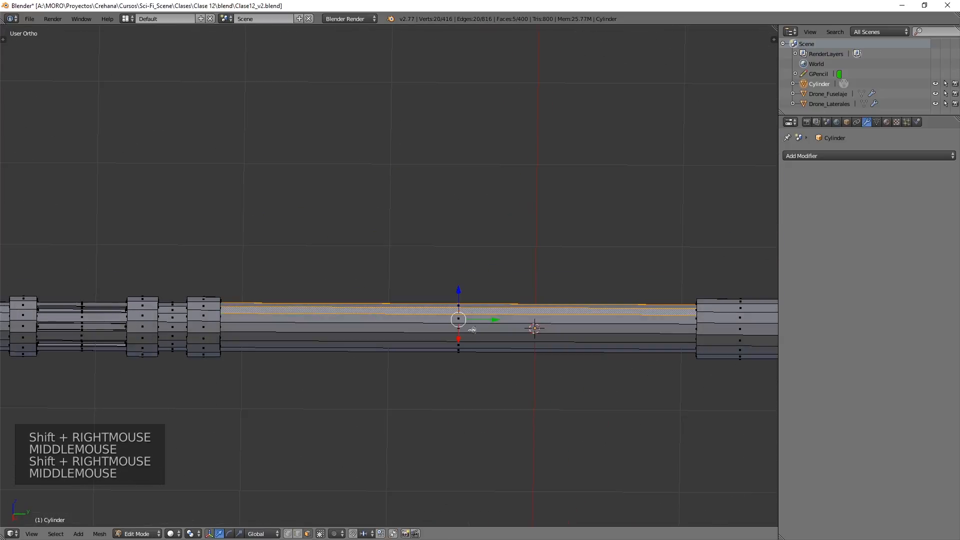
shift+right_click(473, 329)
shift+middle_drag(472, 329, 457, 320)
middle_drag(458, 320, 454, 270)
shift+right_click(459, 324)
shift+right_click(450, 346)
middle_drag(508, 160, 533, 230)
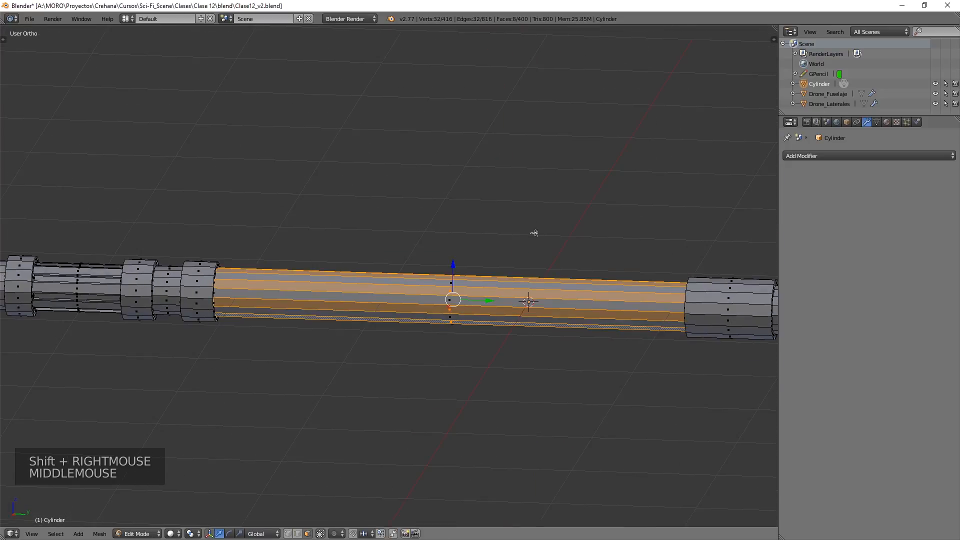
Inset the selected faces individually, then extrude and scale them slightly inward with the Y axis locked to form long grooves.
key(i)
key(i)
click(534, 232)
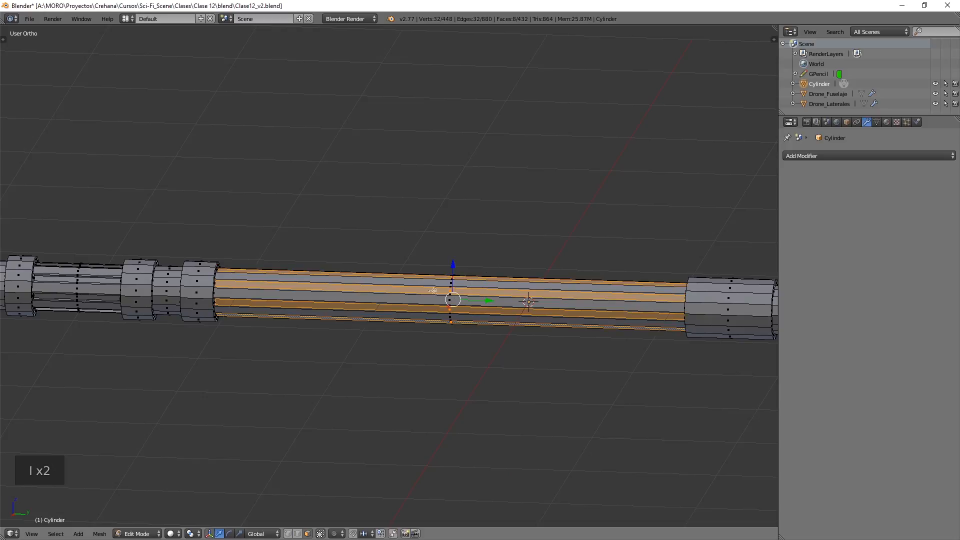
scroll(483, 287, up, 4)
shift+middle_drag(483, 287, 540, 175)
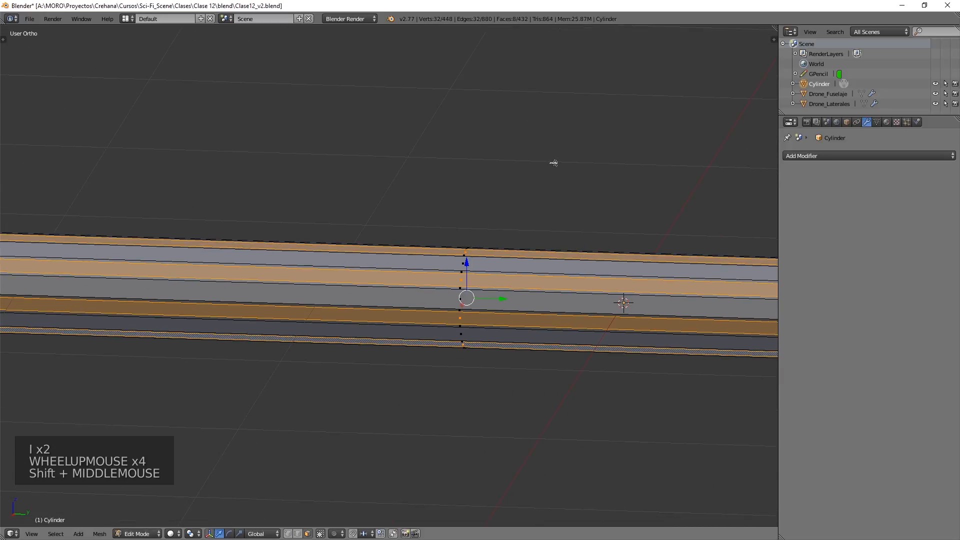
key(e)
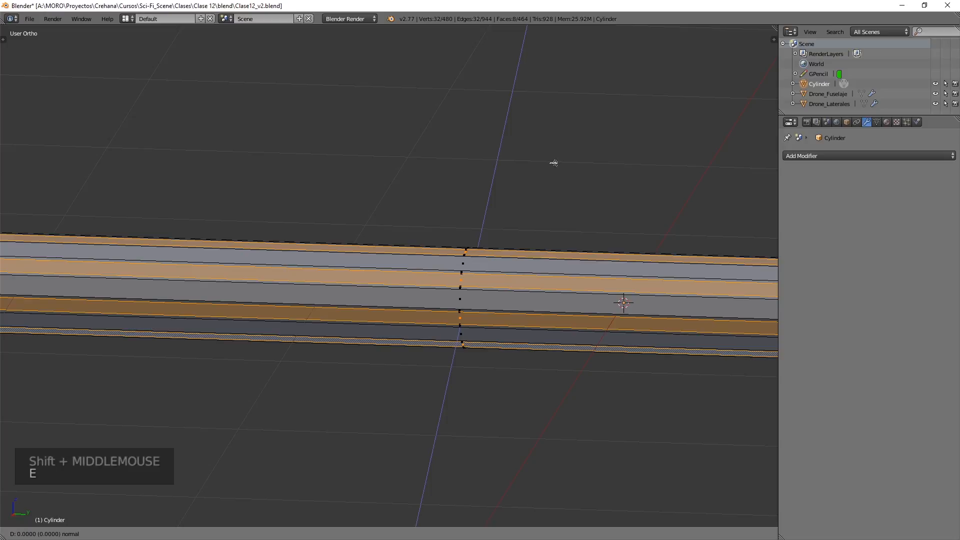
key(s)
key(shift+y)
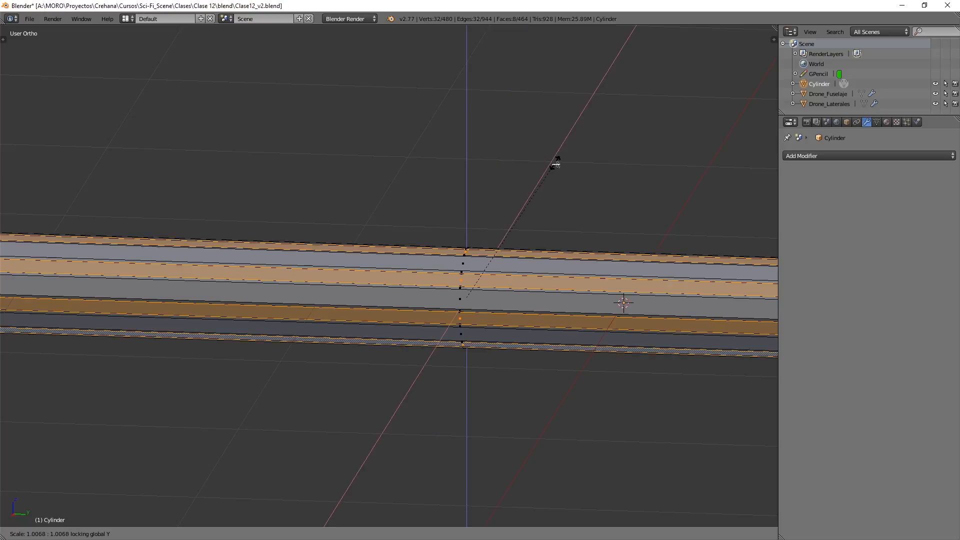
click(556, 184)
key(Tab)
scroll(500, 221, down, 4)
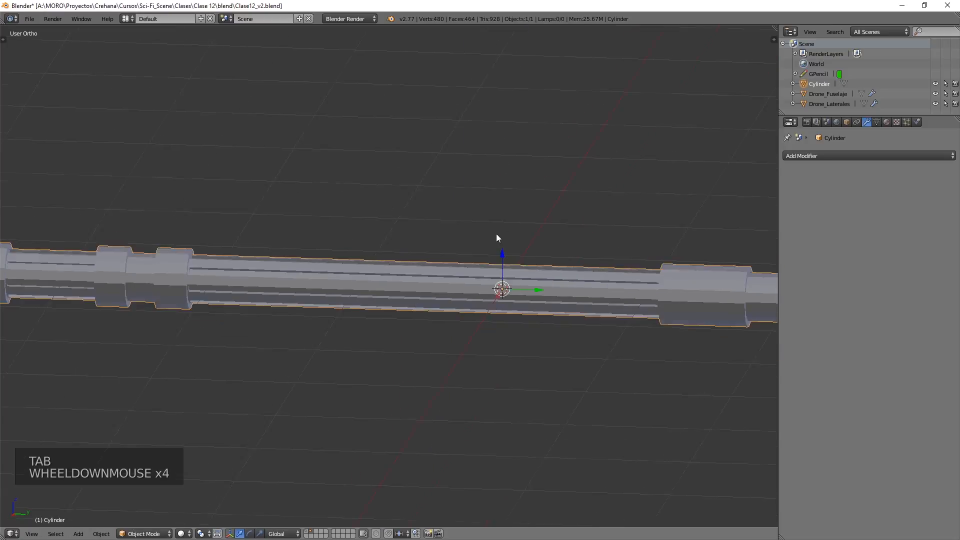
Extrude the open edge loop at the muzzle and scale it inward to about 0.70 to form a rim.
middle_drag(496, 233, 427, 335)
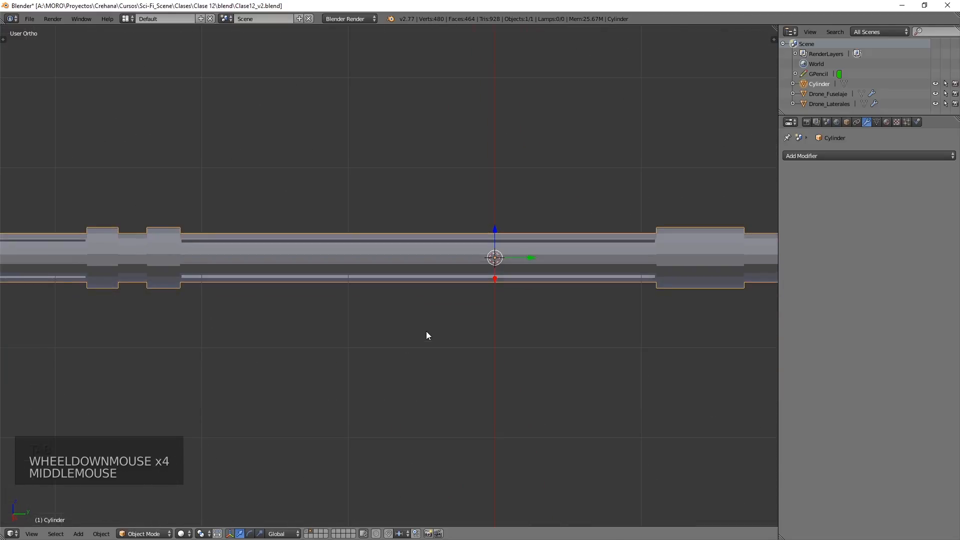
scroll(439, 293, down, 2)
shift+middle_drag(166, 322, 492, 205)
scroll(251, 326, up, 2)
scroll(243, 323, up, 4)
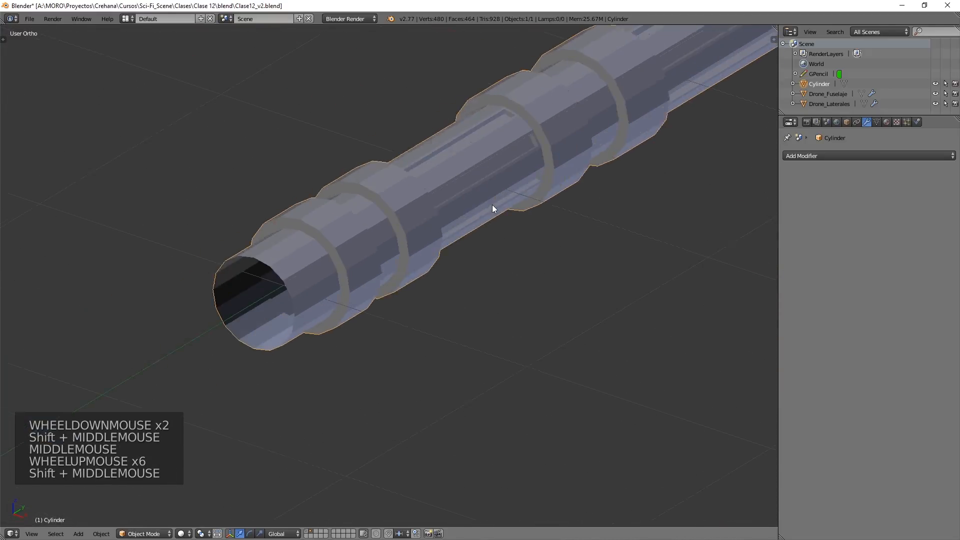
scroll(343, 256, up, 3)
shift+middle_drag(343, 256, 490, 275)
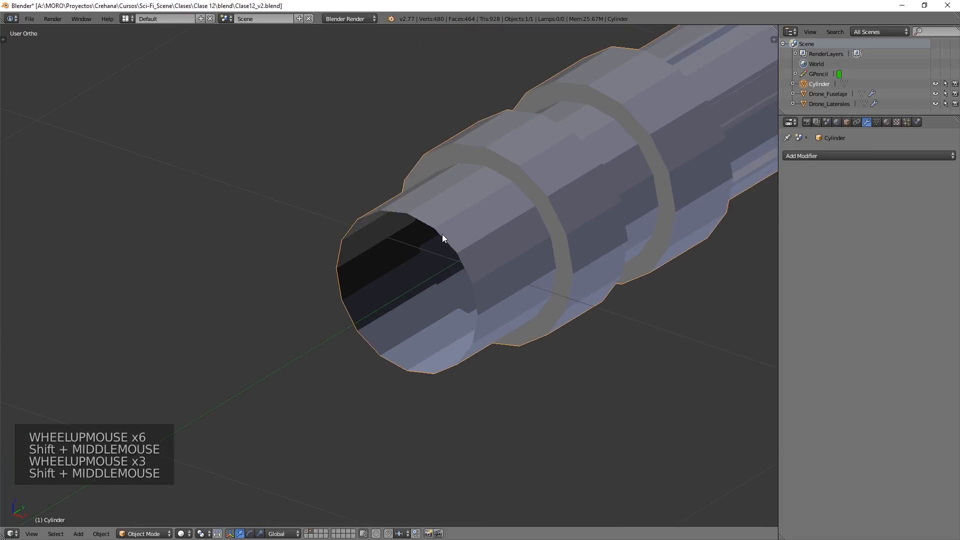
key(Tab)
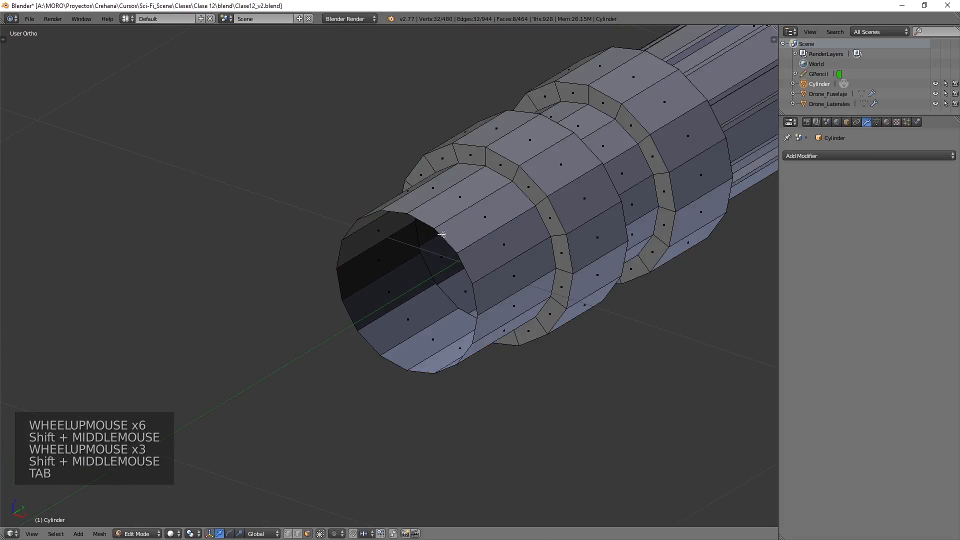
click(289, 534)
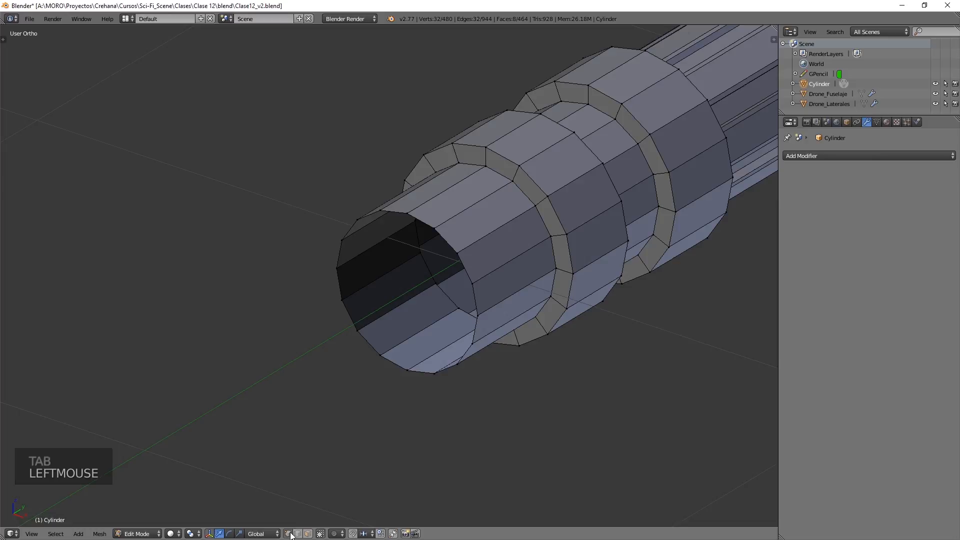
alt+right_click(447, 241)
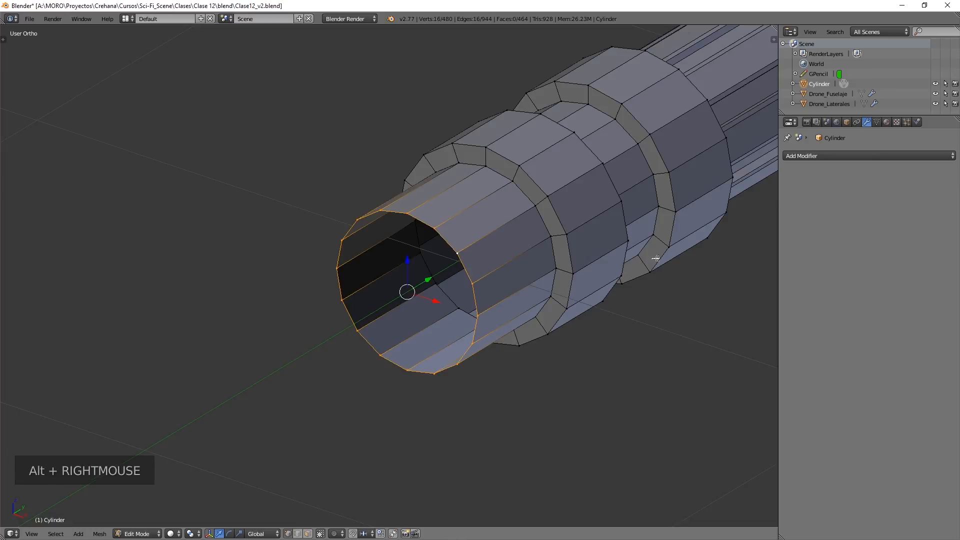
key(e)
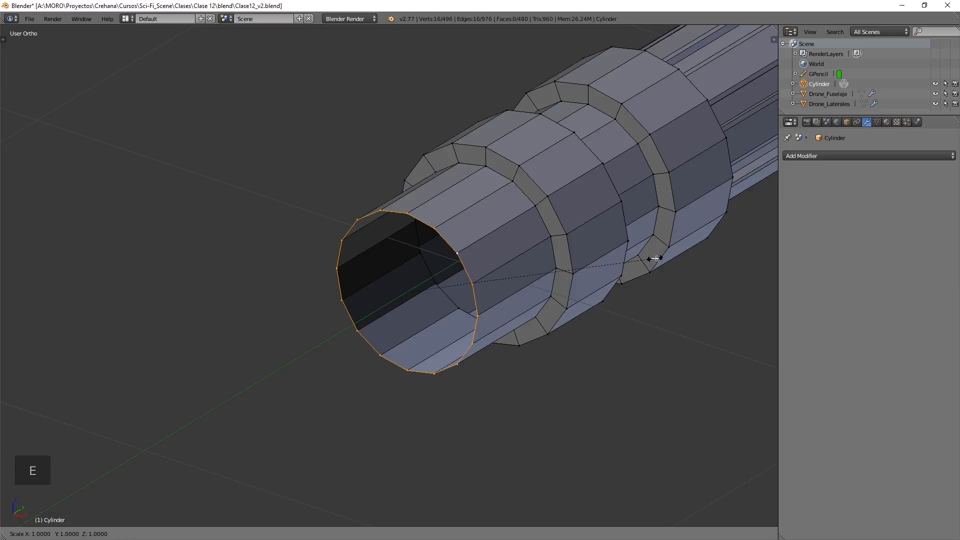
key(s)
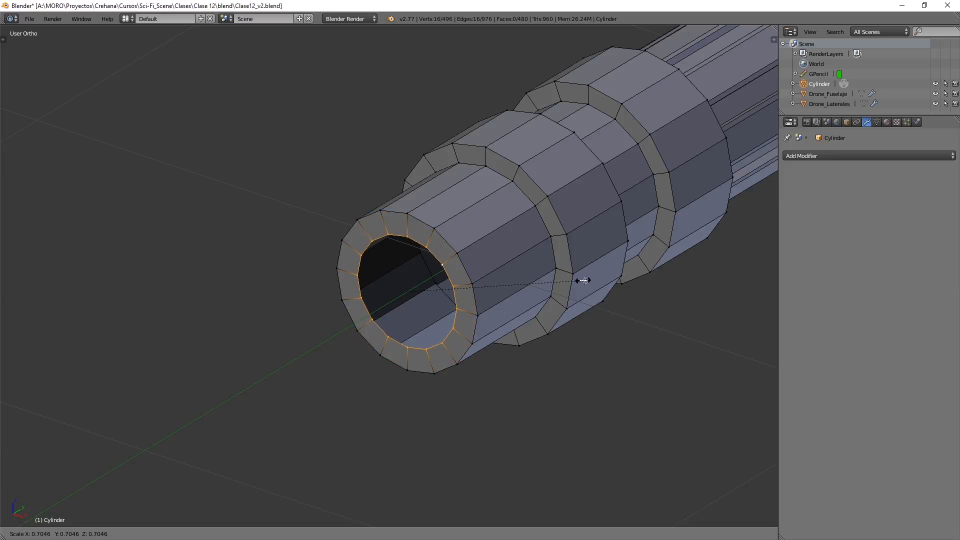
click(582, 281)
Extrude the rim's inner edge loop along Y into the barrel to form the bore wall.
scroll(580, 279, down, 2)
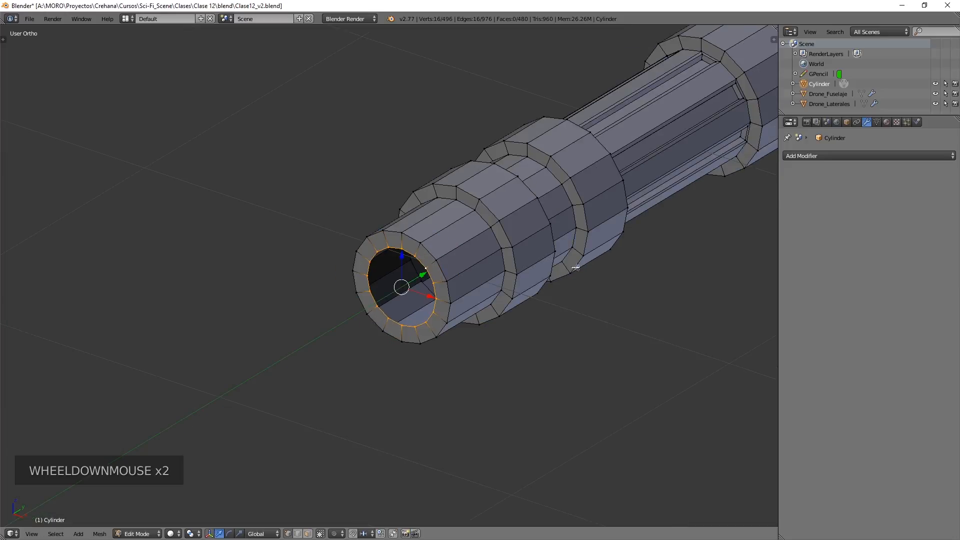
shift+middle_drag(595, 252, 457, 359)
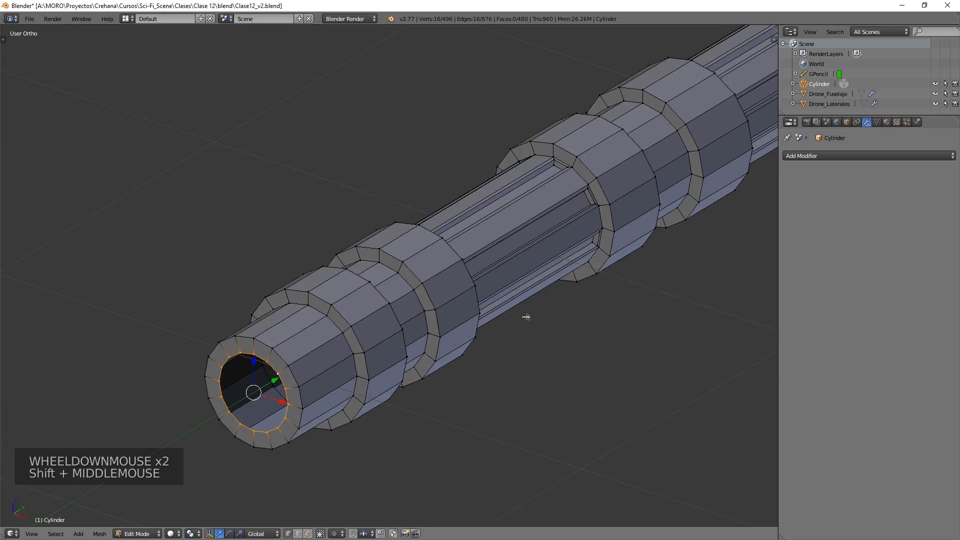
key(e)
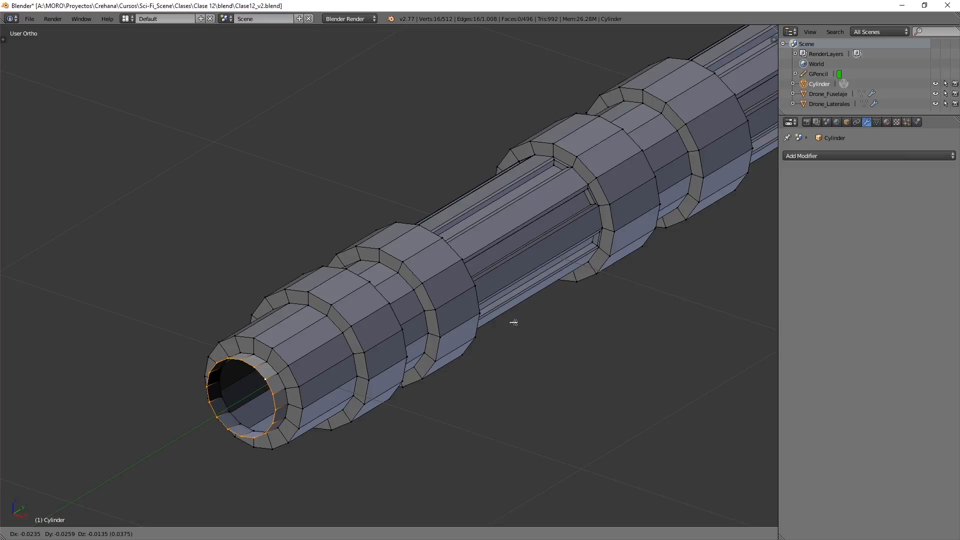
key(y)
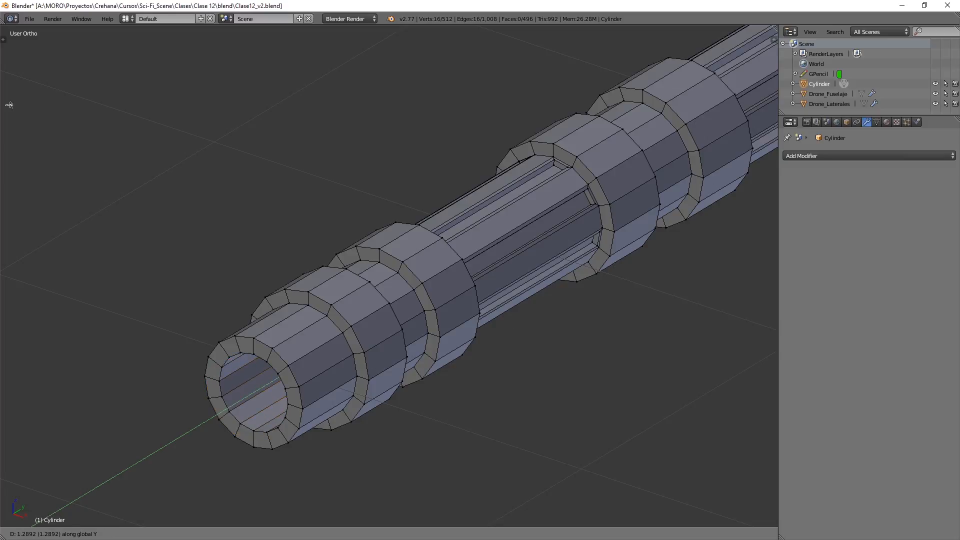
click(257, 43)
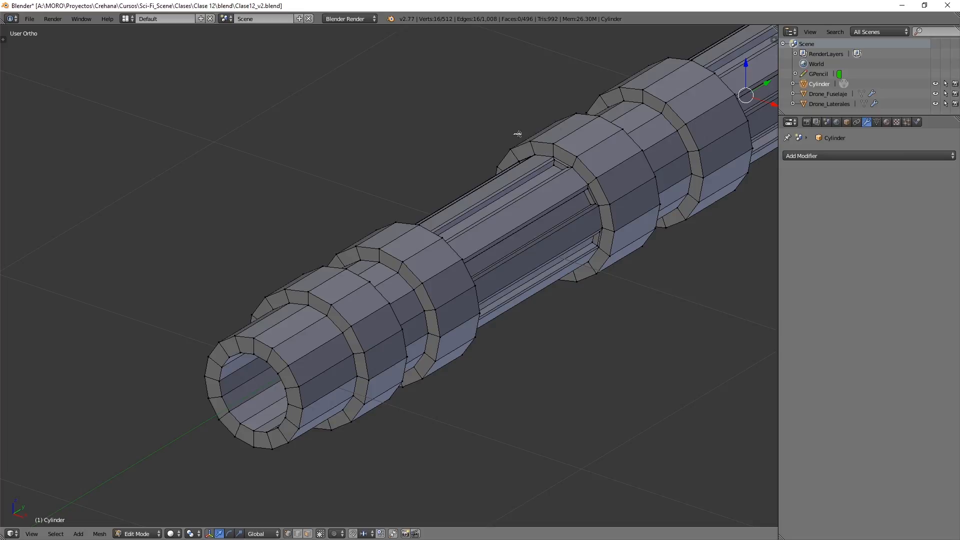
In wireframe, move the bore's end loop further along Y beyond the wide ring, then restore solid shading in Object Mode.
key(z)
scroll(519, 135, down, 6)
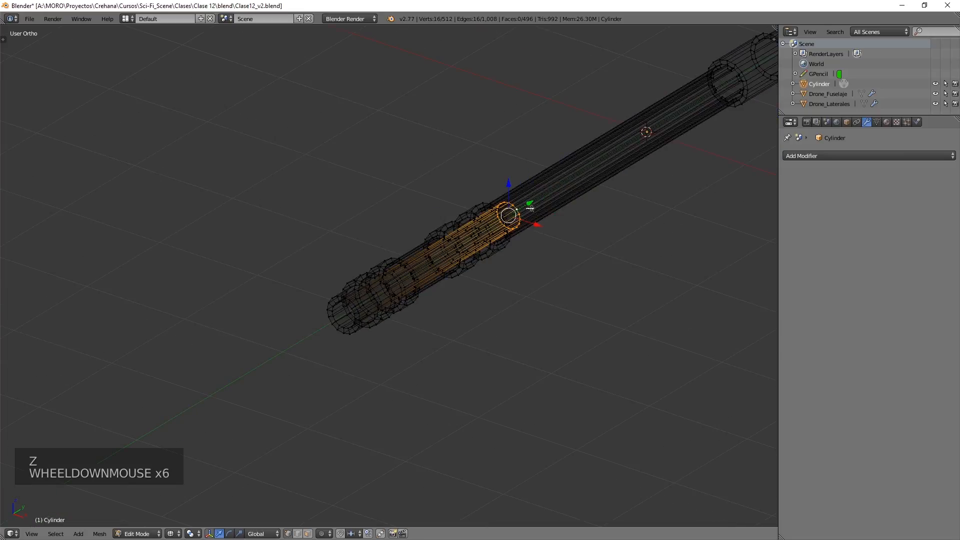
shift+middle_drag(545, 225, 375, 278)
drag(373, 275, 660, 150)
scroll(660, 150, down, 3)
mouse_move(660, 150)
shift+middle_down()
mouse_move(594, 209)
mouse_move(594, 236)
shift+middle_up()
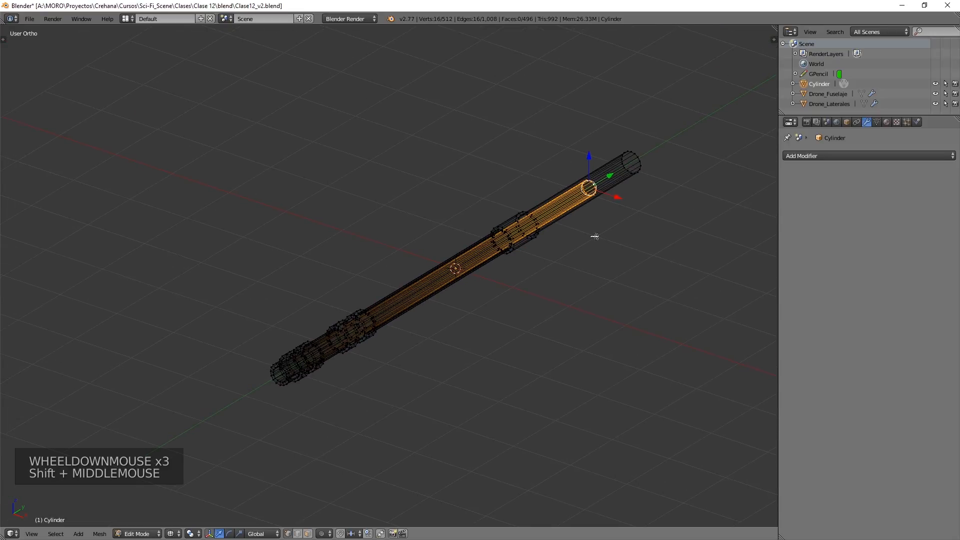
key(z)
key(Tab)
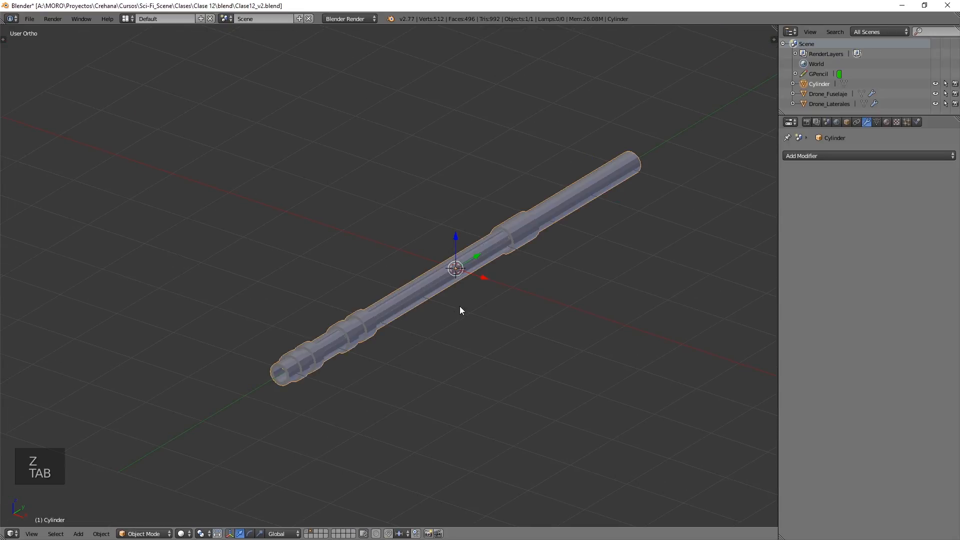
Inspect the barrel's hollow muzzle, raised rings and recessed grooves up close.
middle_drag(461, 302, 411, 270)
scroll(416, 320, up, 4)
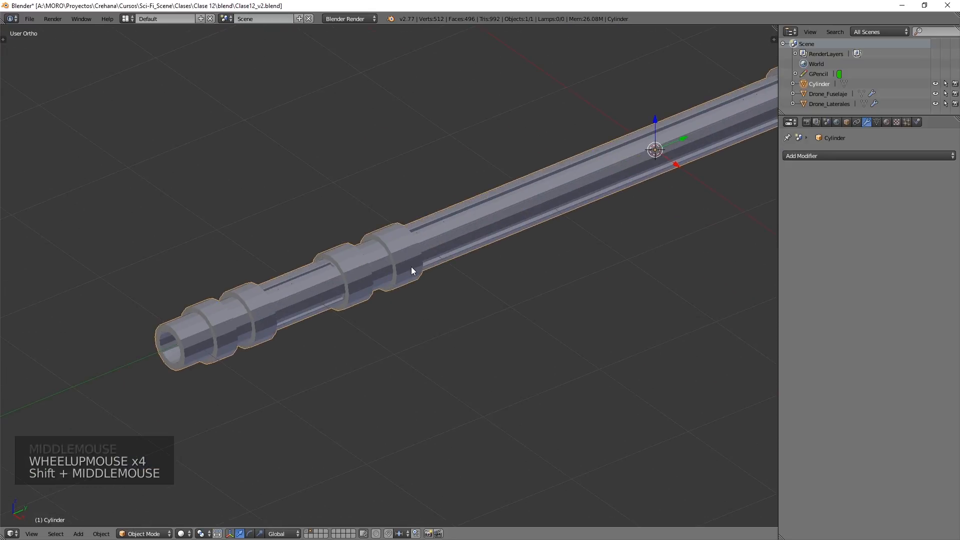
scroll(351, 306, down, 1)
scroll(350, 306, up, 1)
shift+middle_drag(352, 308, 431, 269)
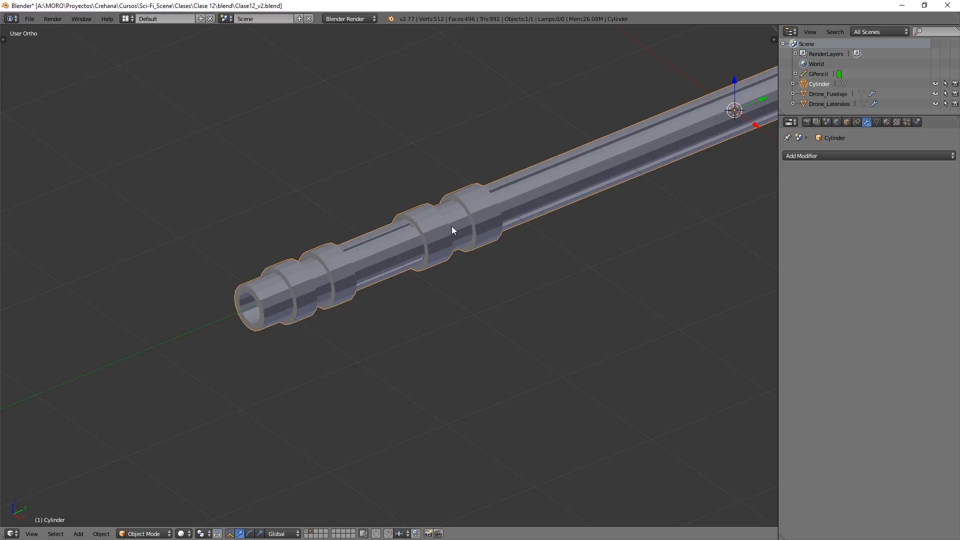
scroll(452, 230, up, 7)
shift+middle_drag(505, 156, 408, 254)
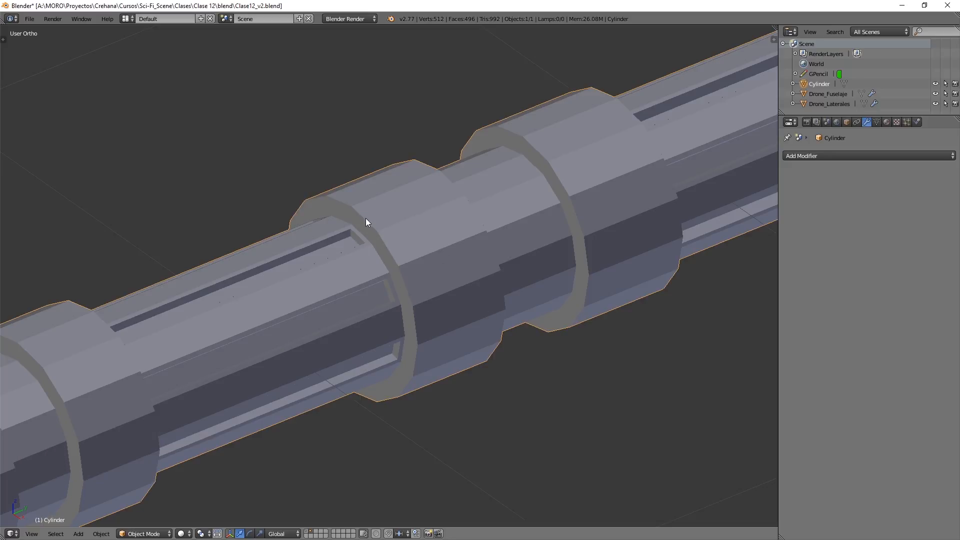
scroll(406, 268, down, 3)
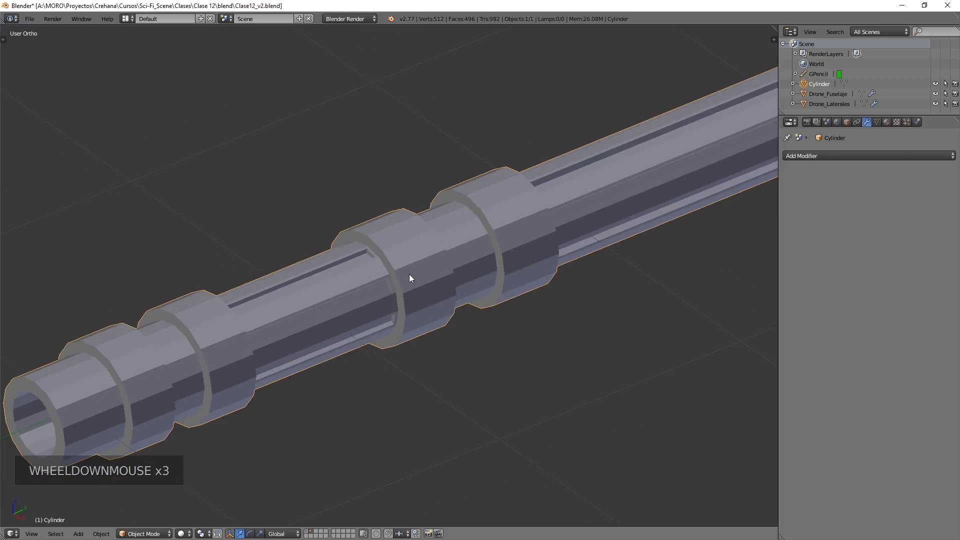
shift+middle_drag(337, 300, 412, 288)
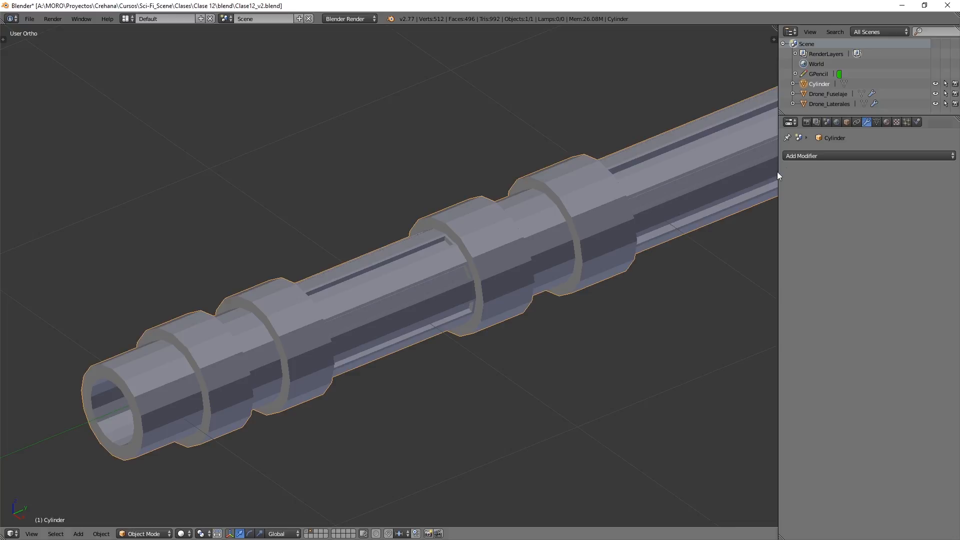
Add a Subdivision Surface modifier to the barrel with the view subdivisions set to 2.
click(813, 159)
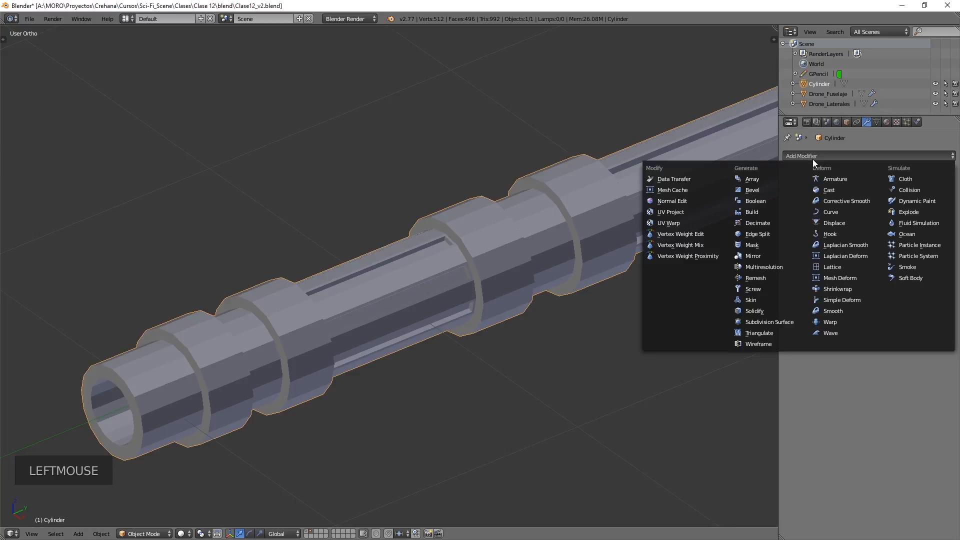
click(770, 322)
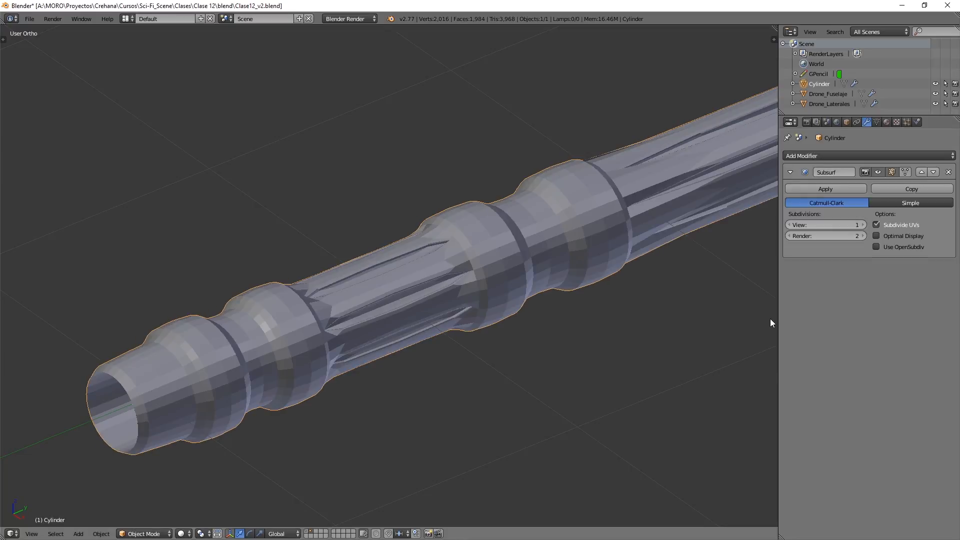
click(863, 226)
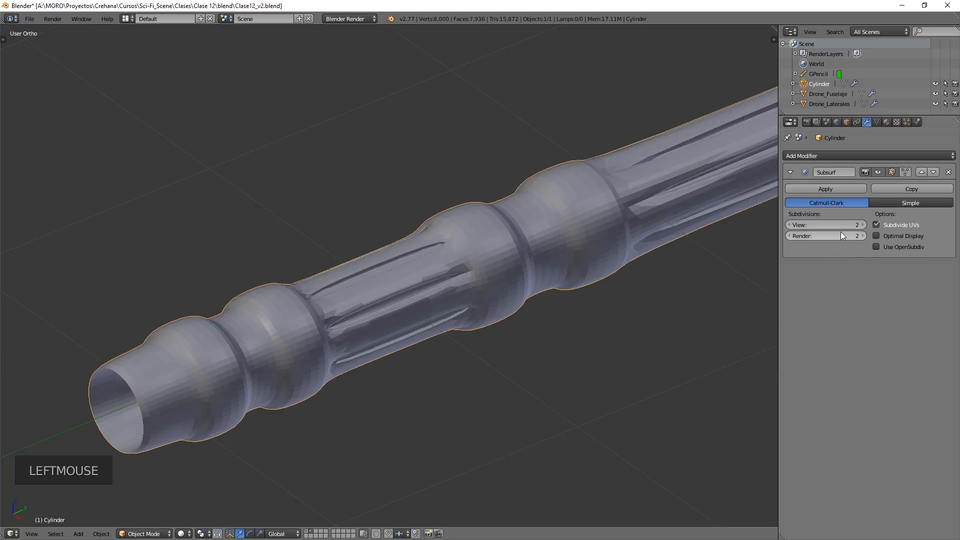
Compare the barrel with and without subdivision smoothing, leaving the modifier hidden in the viewport.
click(880, 172)
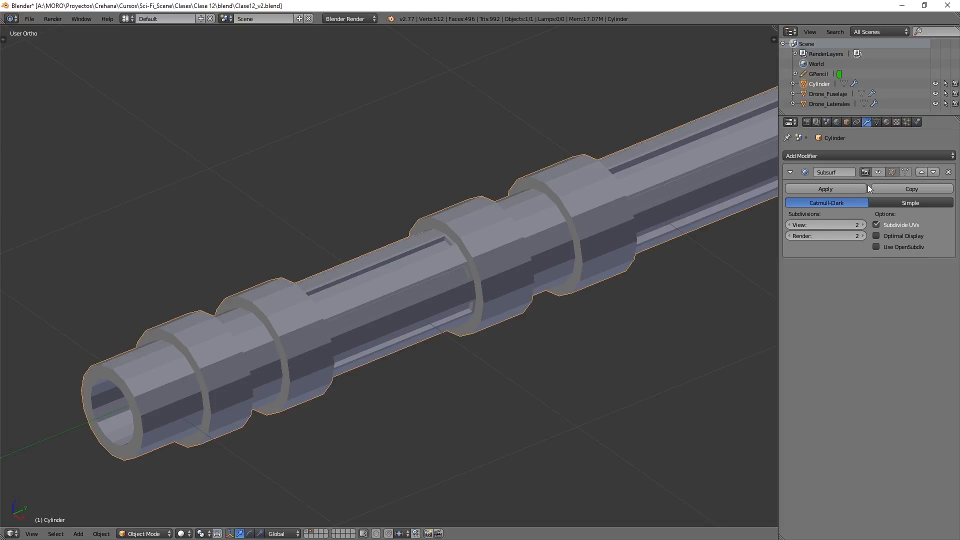
click(878, 173)
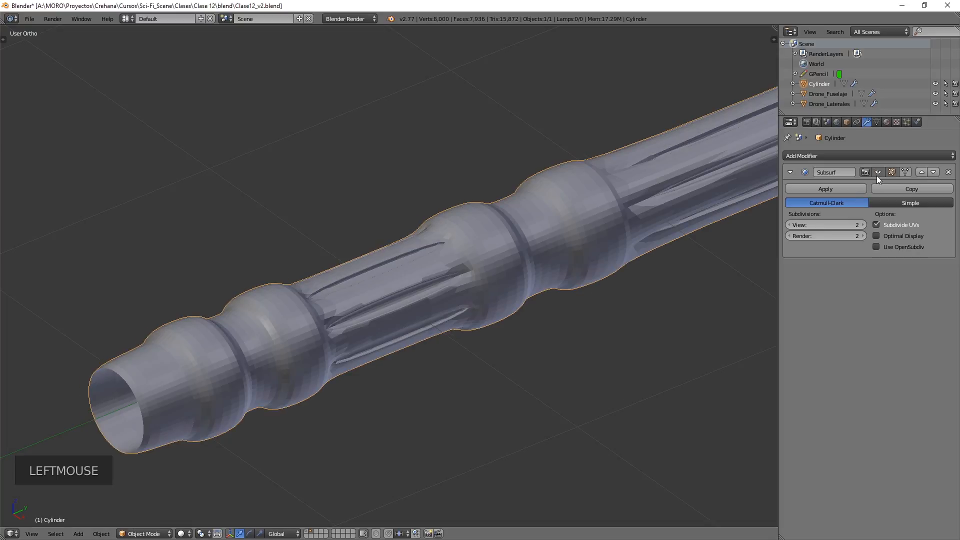
click(877, 174)
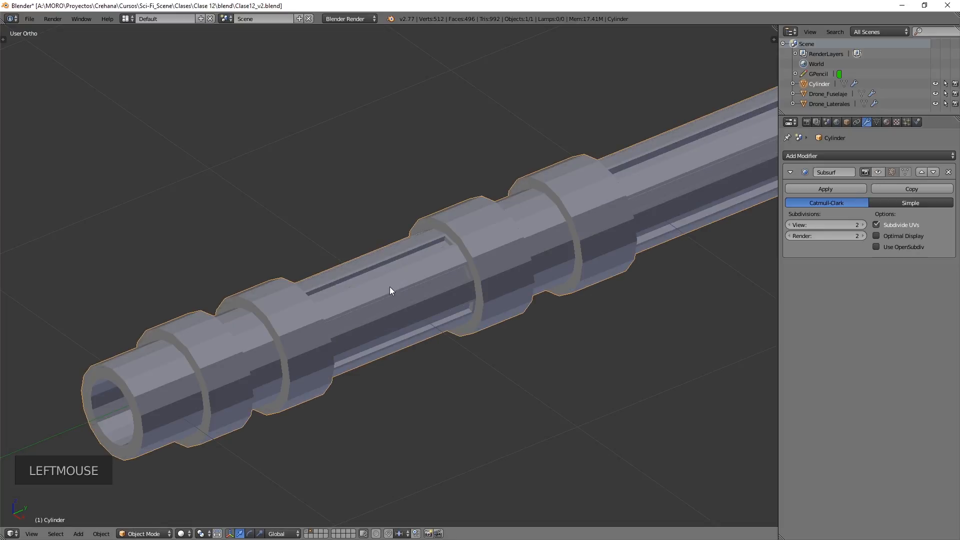
In Edit Mode, add a support loop near each end of the short grooved section between the second and third rings.
key(Tab)
shift+middle_drag(414, 292, 440, 285)
middle_drag(440, 285, 511, 226)
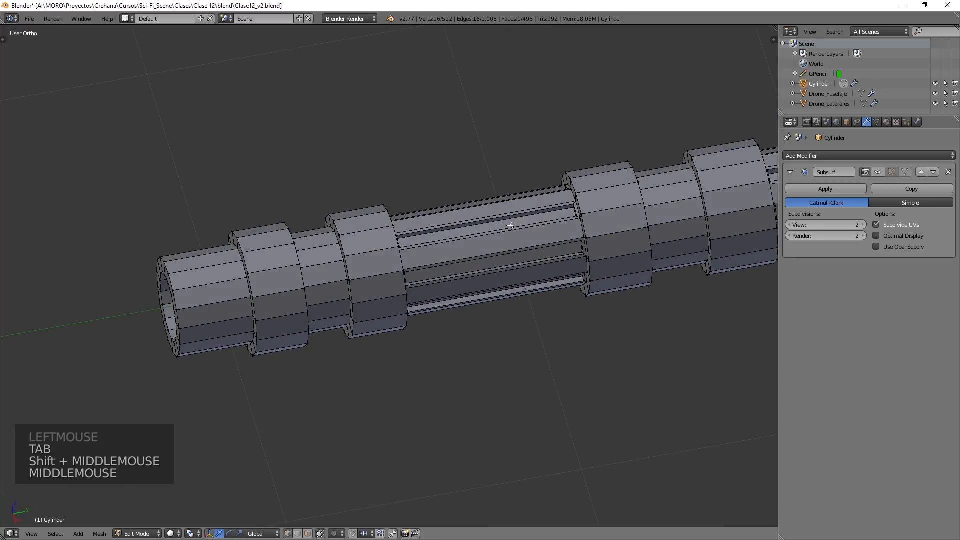
key(ctrl+r)
click(493, 223)
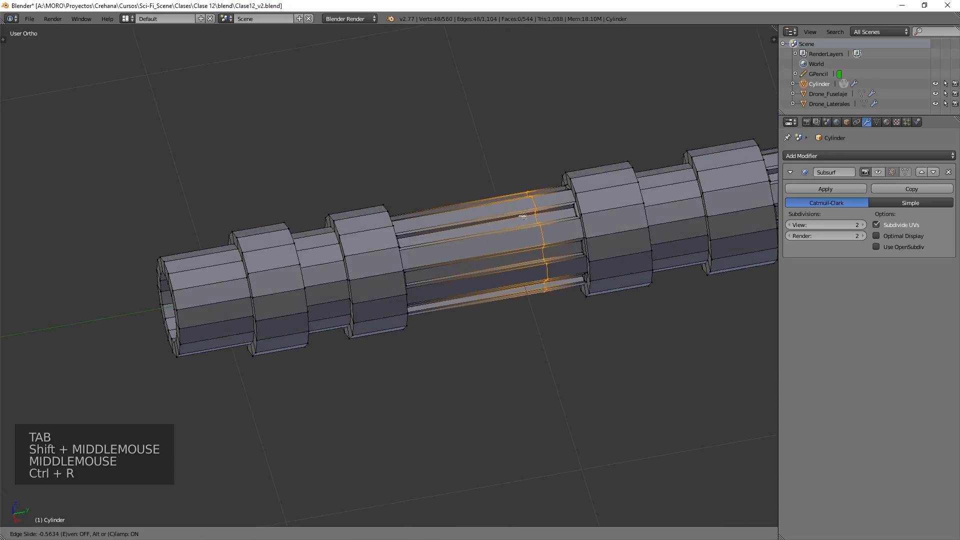
click(558, 213)
middle_drag(559, 213, 500, 243)
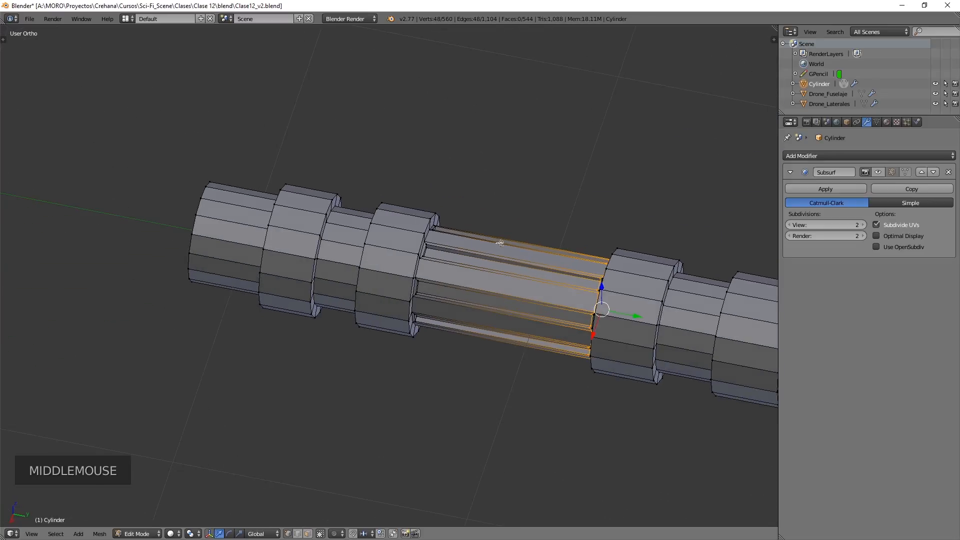
key(ctrl+r)
click(527, 247)
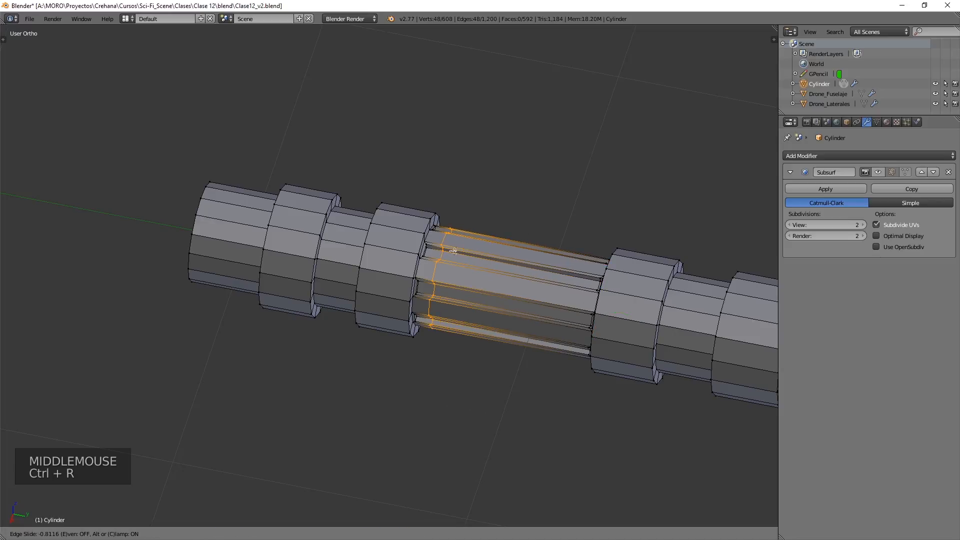
click(439, 253)
Add support loops near the inner and outer edges of the second ring's end face, where it meets the short grooved section.
scroll(439, 254, up, 5)
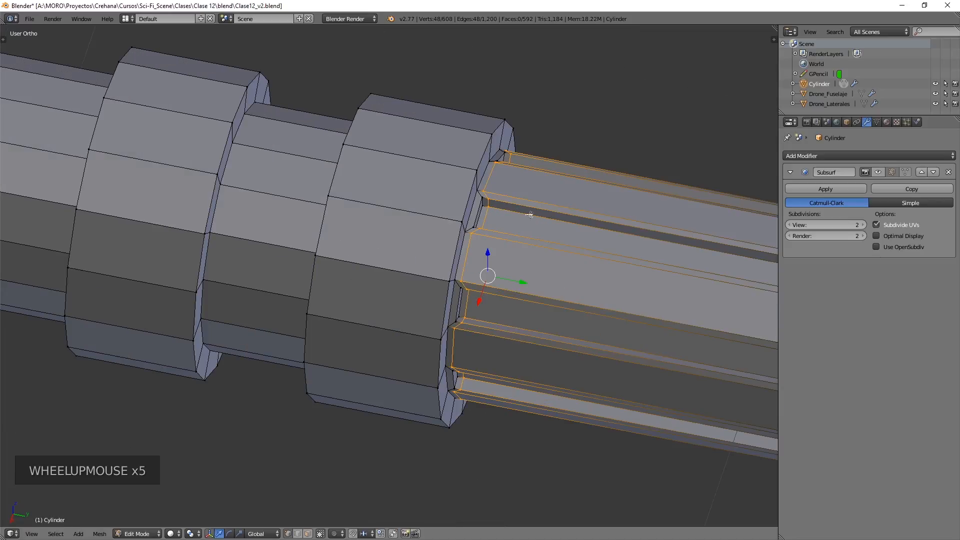
shift+middle_drag(439, 253, 408, 165)
scroll(440, 190, up, 3)
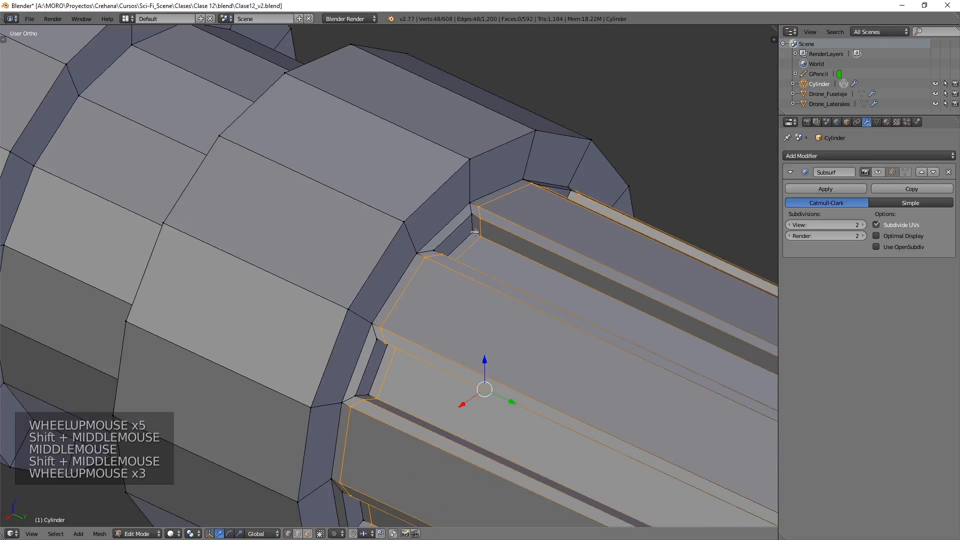
shift+middle_drag(475, 197, 452, 171)
key(ctrl+r)
click(448, 168)
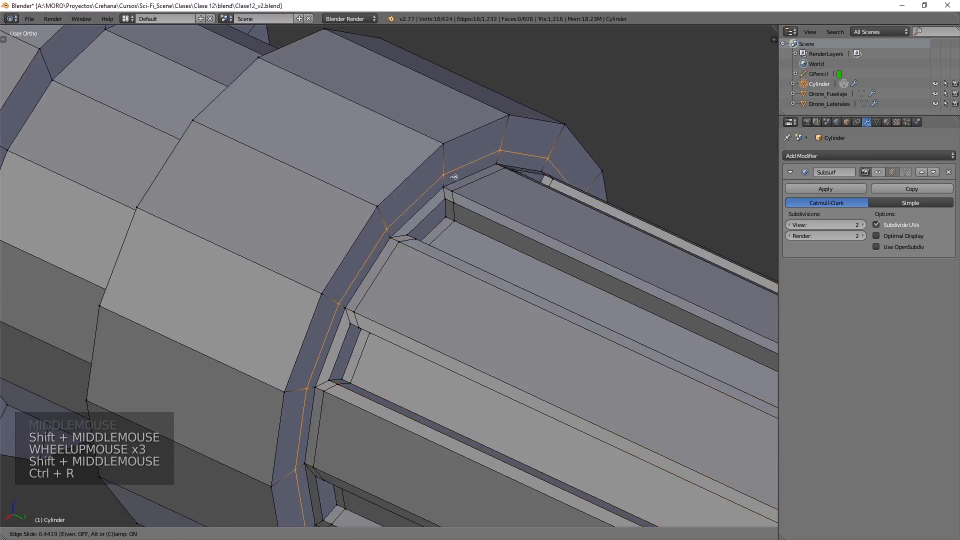
click(453, 176)
key(ctrl+r)
click(448, 167)
click(445, 163)
Add support loops close to both edges of the second ring's outer surface and on its muzzle-facing side.
scroll(445, 165, down, 3)
middle_drag(408, 287, 432, 269)
key(ctrl+r)
shift+middle_drag(328, 161, 474, 168)
key(ctrl+r)
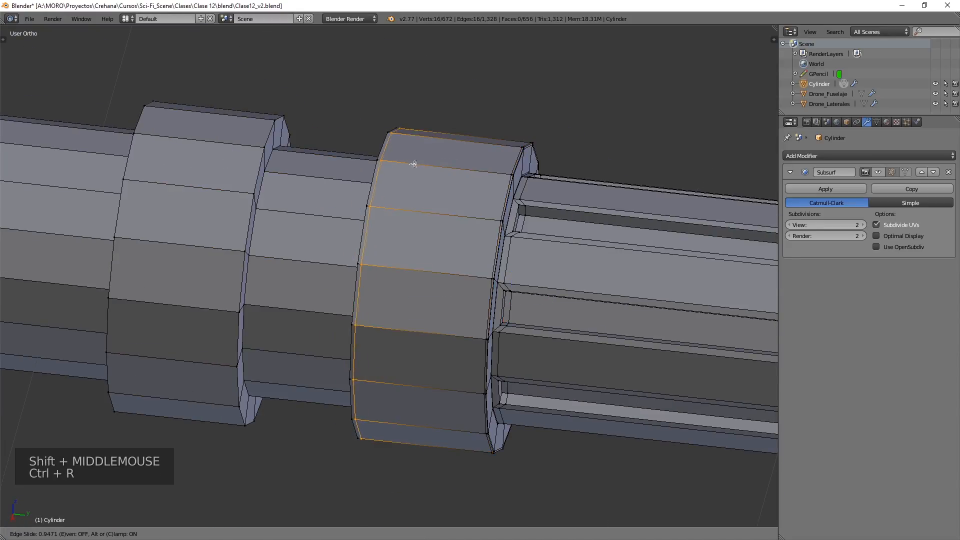
middle_drag(411, 164, 480, 185)
scroll(260, 220, up, 4)
key(ctrl+r)
key(ctrl+z)
key(ctrl+r)
key(ctrl+r)
key(ctrl+r)
Add support loops on the neck between the first two rings and on the first ring's rear face.
shift+middle_drag(233, 193, 426, 205)
key(ctrl+r)
middle_drag(425, 205, 369, 165)
key(ctrl+r)
key(ctrl+r)
scroll(368, 145, down, 2)
click(223, 161)
Add support loops at the first ring's front edge, on its muzzle-facing face and where it meets the muzzle section.
shift+middle_drag(185, 182, 388, 173)
key(ctrl+r)
middle_drag(322, 168, 383, 195)
scroll(345, 193, up, 2)
key(ctrl+r)
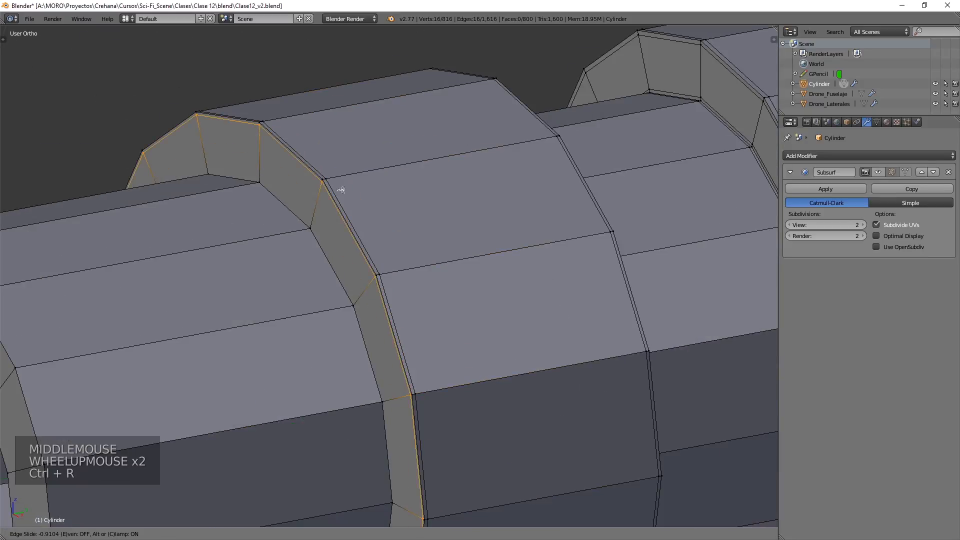
key(ctrl+r)
key(ctrl+r)
Add support loops to the third ring's face beside the short grooved section and along both edges of its outer surface.
scroll(593, 243, down, 3)
shift+middle_drag(594, 242, 411, 235)
scroll(410, 235, down, 2)
middle_drag(411, 235, 465, 265)
shift+middle_drag(465, 265, 325, 251)
scroll(385, 270, up, 5)
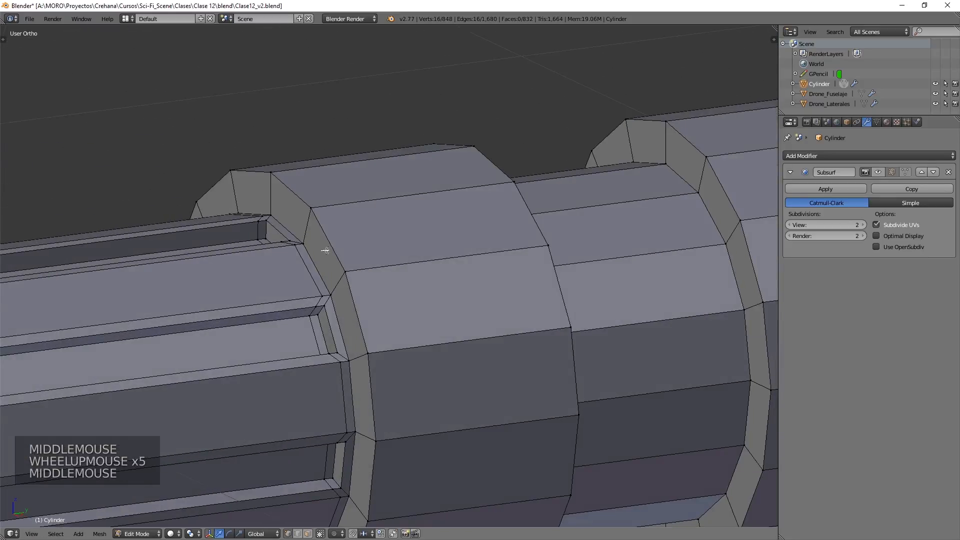
key(ctrl+r)
key(ctrl+r)
key(ctrl+r)
key(ctrl+r)
click(403, 203)
Add support loops to the third ring's rear face and both ends of the neck leading to the fourth ring.
middle_drag(500, 203, 415, 210)
key(ctrl+r)
key(ctrl+r)
key(ctrl+r)
mouse_move(415, 210)
shift+middle_down()
mouse_move(492, 224)
mouse_move(608, 212)
mouse_move(430, 220)
shift+middle_up()
key(ctrl+r)
Add support loops to the fourth ring's front face, outer surface edges and rear face.
middle_drag(430, 220, 471, 224)
key(ctrl+r)
key(ctrl+r)
key(ctrl+r)
key(ctrl+r)
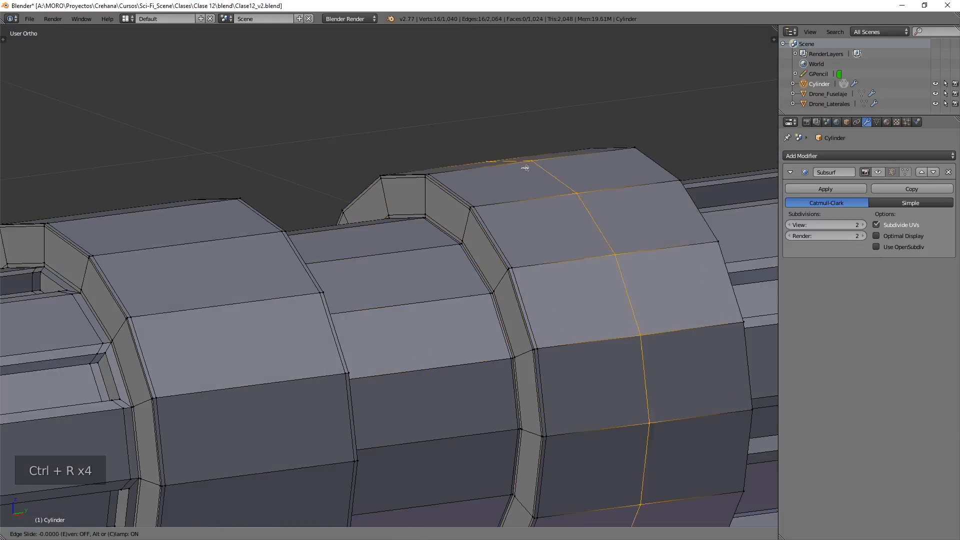
scroll(525, 166, down, 2)
shift+middle_drag(525, 165, 550, 190)
middle_drag(550, 190, 375, 290)
scroll(576, 158, up, 4)
key(ctrl+r)
key(ctrl+r)
click(575, 159)
Add a support loop at each end of the long grooved section and slide them close to the adjoining rings.
scroll(565, 180, down, 13)
key(ctrl+r)
scroll(180, 257, up, 6)
key(g)
key(g)
scroll(300, 272, down, 11)
key(ctrl+r)
click(375, 269)
scroll(623, 345, up, 8)
key(g)
key(g)
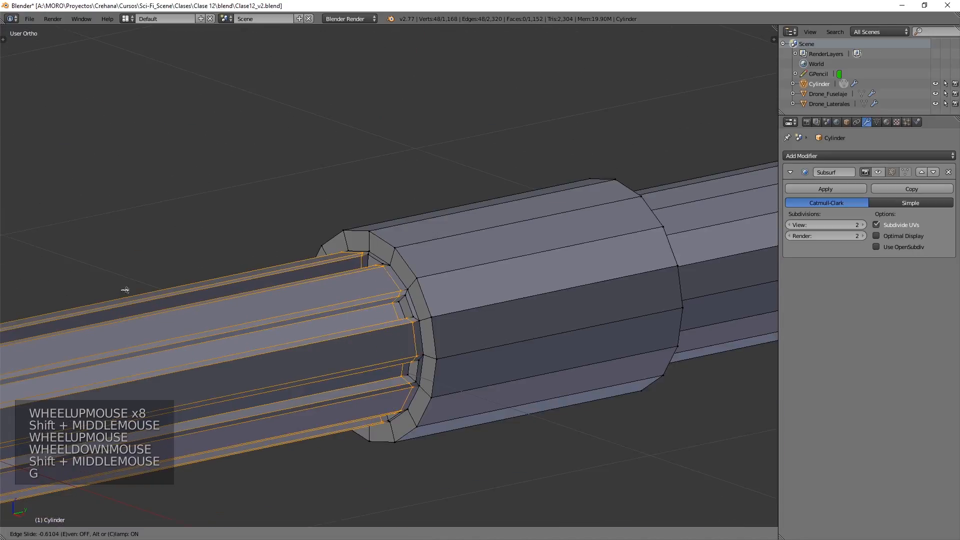
Add support loops to the wide ring's front face and near both edges of its outer surface.
key(ctrl+r)
key(ctrl+r)
click(436, 284)
click(441, 284)
scroll(441, 284, down, 3)
key(ctrl+r)
key(ctrl+r)
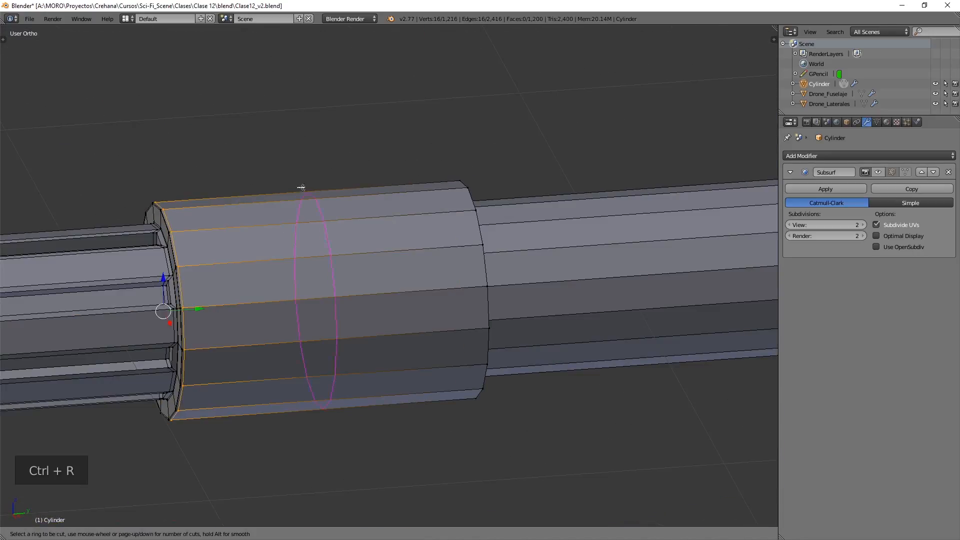
click(302, 189)
Add support loops to the wide ring's rear face and the ends of the plain rear section.
middle_drag(452, 195, 380, 185)
scroll(415, 150, up, 5)
key(ctrl+r)
key(ctrl+r)
scroll(425, 140, down, 9)
key(ctrl+r)
shift+middle_drag(591, 225, 452, 251)
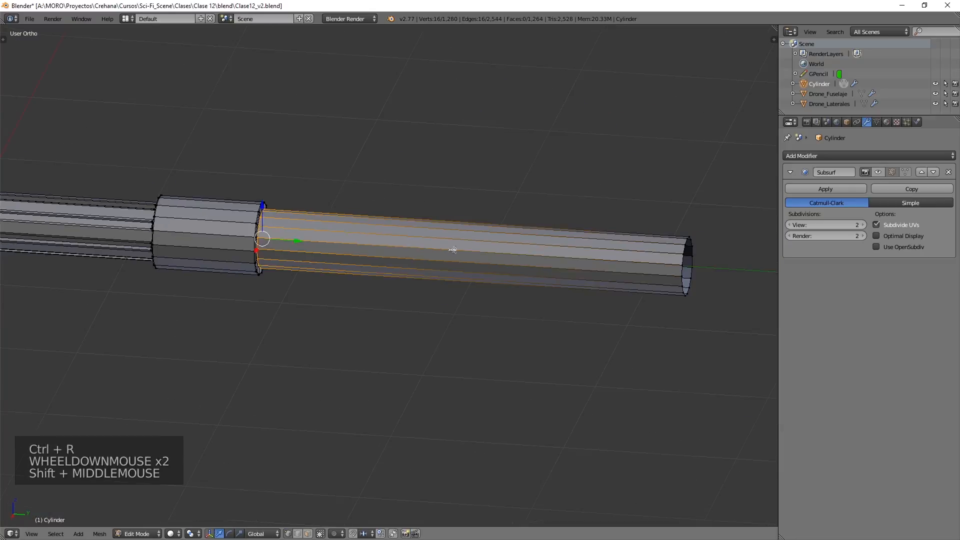
key(ctrl+r)
Add support loops near the muzzle's outer edge and along the outer and inner edges of its front face.
scroll(158, 279, down, 4)
scroll(250, 280, up, 9)
middle_drag(260, 280, 690, 299)
scroll(430, 208, up, 3)
key(ctrl+r)
scroll(428, 225, up, 3)
key(ctrl+r)
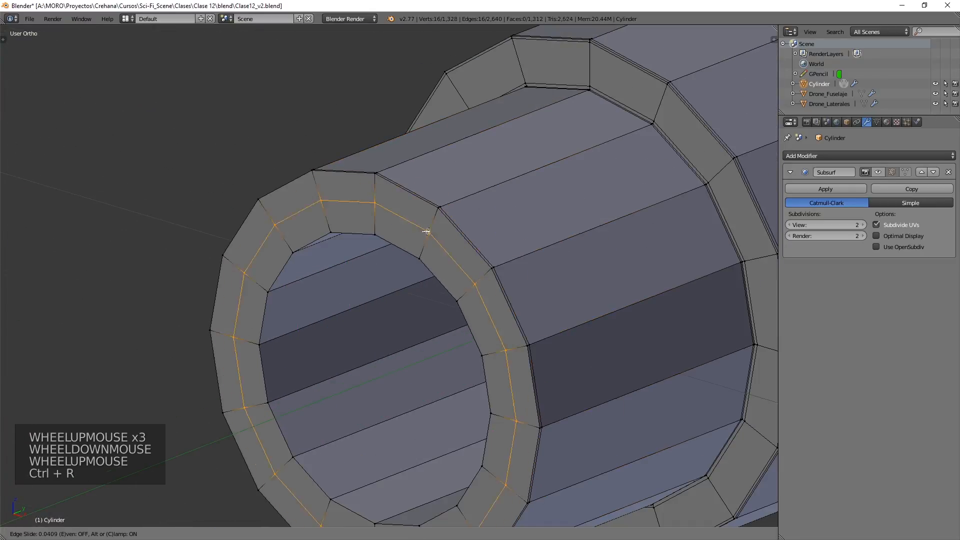
scroll(426, 245, up, 1)
key(ctrl+r)
click(426, 251)
scroll(377, 278, down, 3)
shift+middle_drag(377, 278, 359, 231)
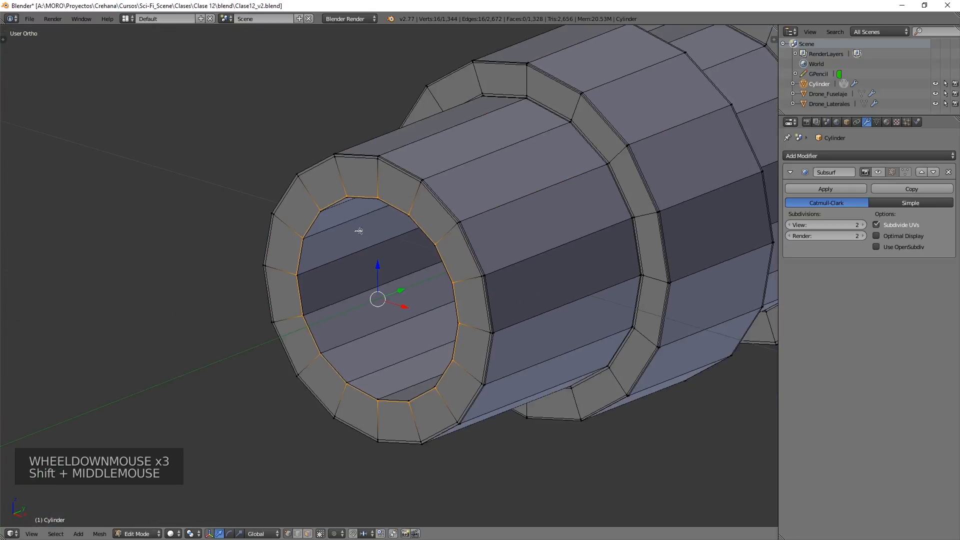
Switch to wireframe and select the bore's inner end loop to examine how far the hollow extends.
scroll(334, 230, up, 2)
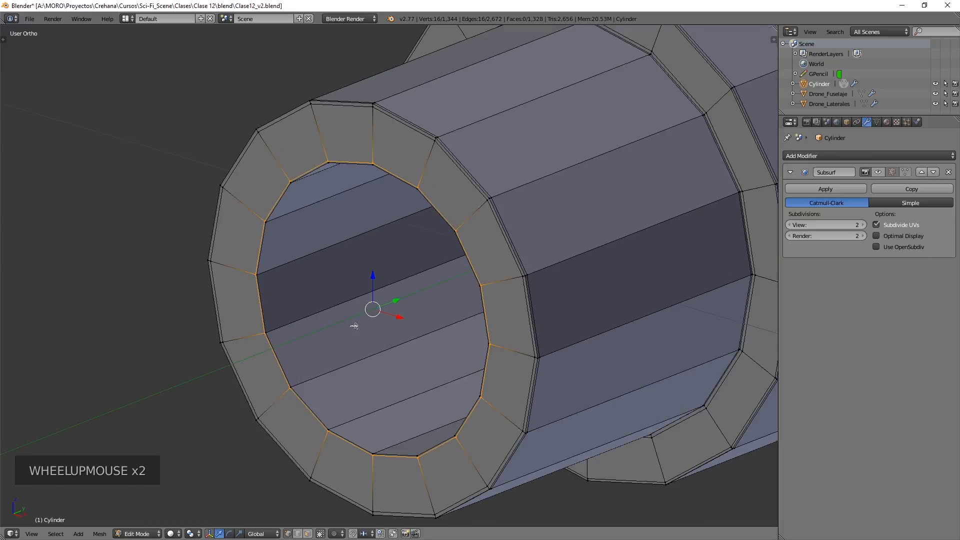
scroll(354, 326, down, 5)
key(z)
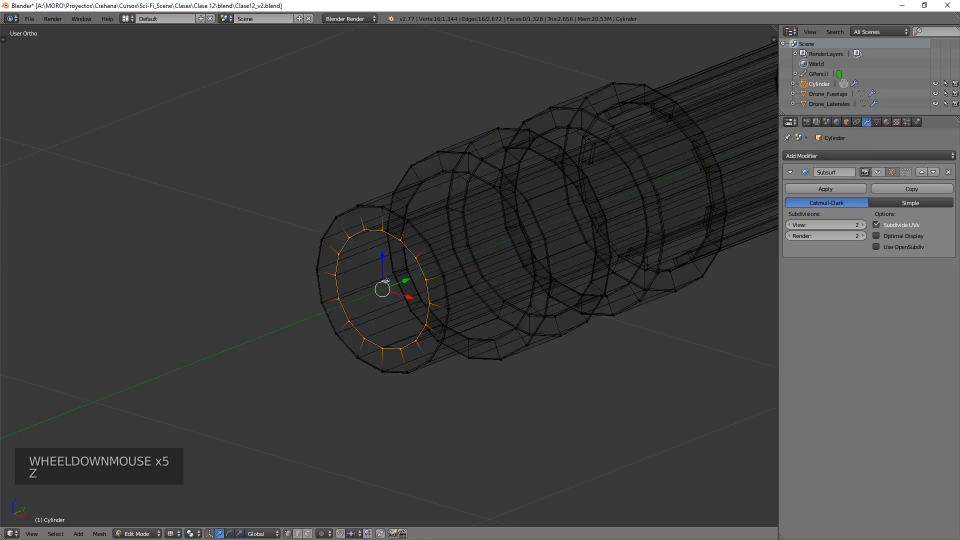
scroll(386, 281, down, 5)
shift+middle_drag(535, 260, 452, 293)
scroll(452, 293, down, 2)
shift+middle_drag(496, 262, 467, 300)
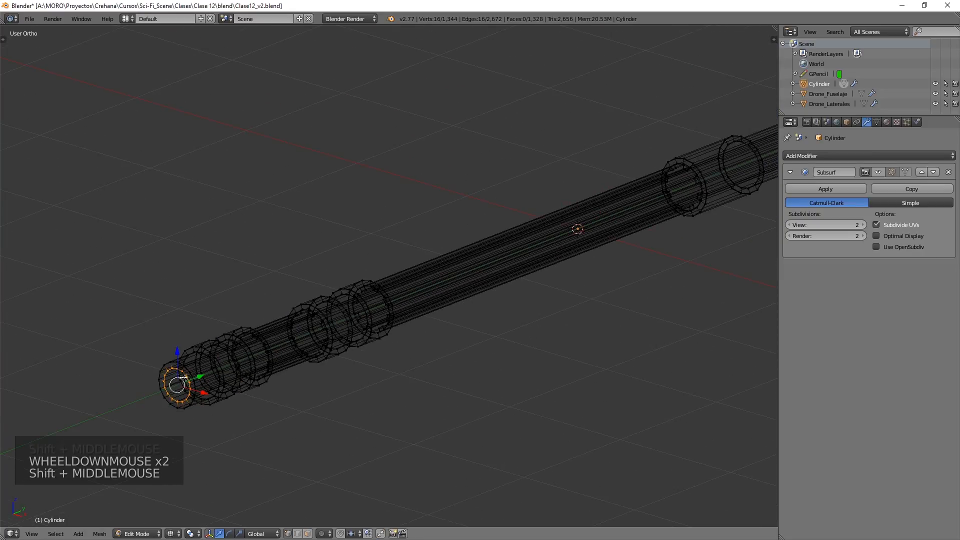
scroll(180, 383, down, 3)
scroll(330, 339, down, 1)
shift+middle_drag(330, 339, 380, 332)
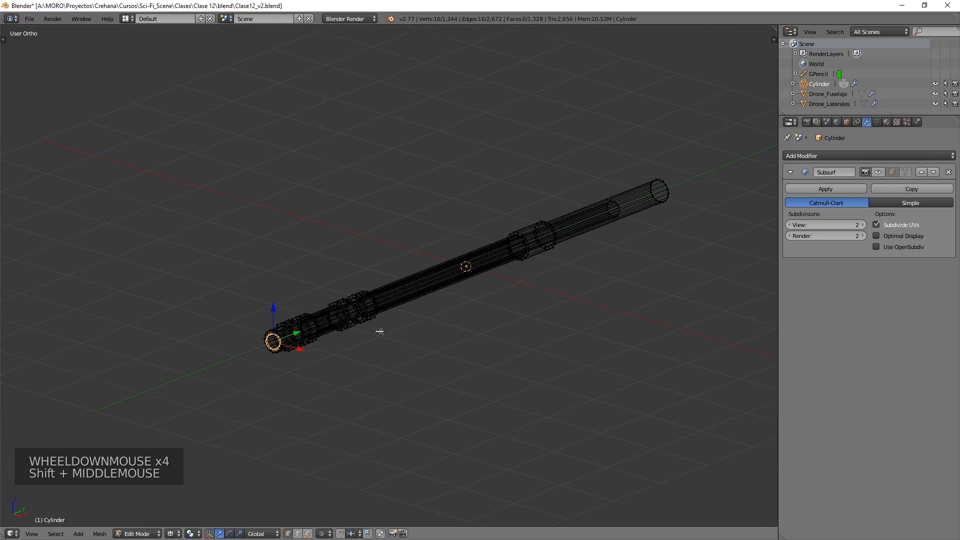
alt+right_click(615, 203)
alt+right_click(631, 200)
alt+right_click(636, 194)
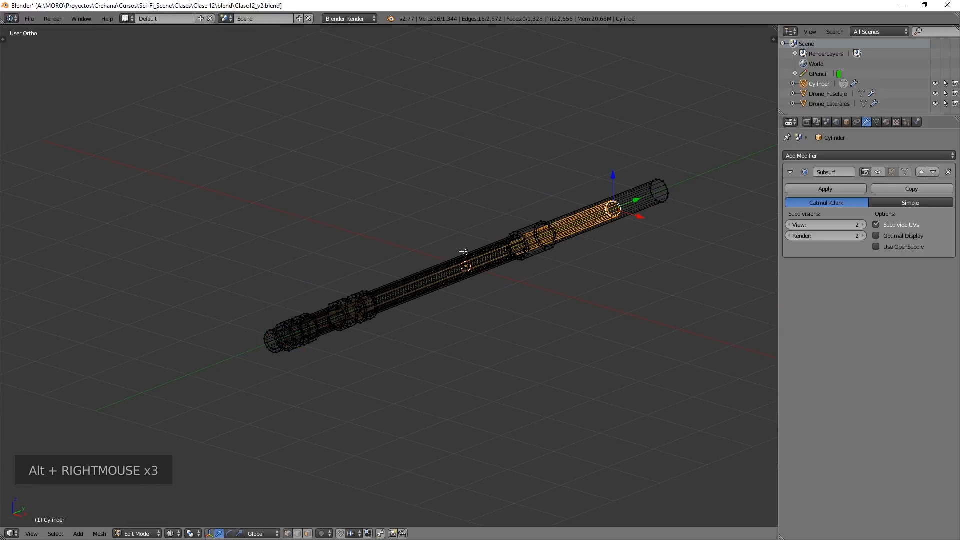
Add a loop cut inside the bore and slide it close to the muzzle opening.
key(ctrl+r)
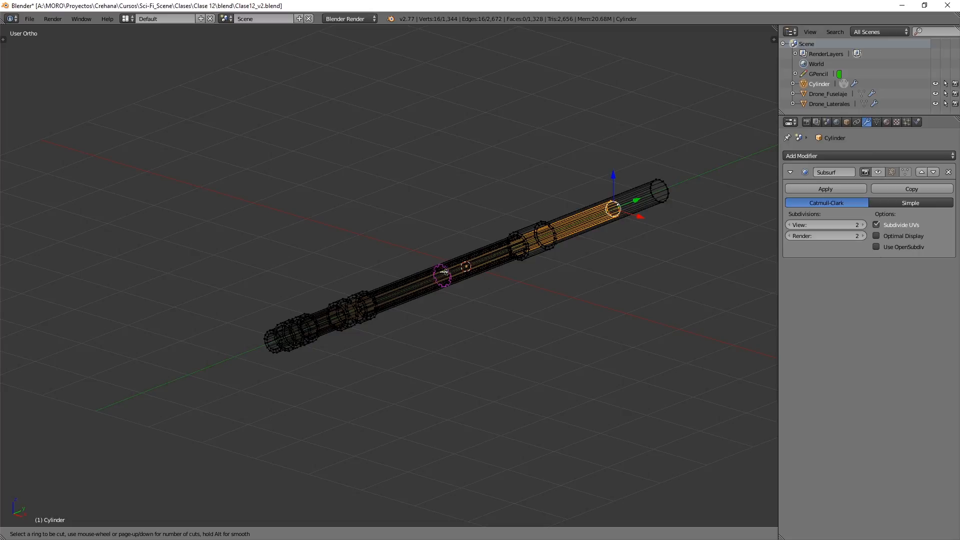
click(441, 272)
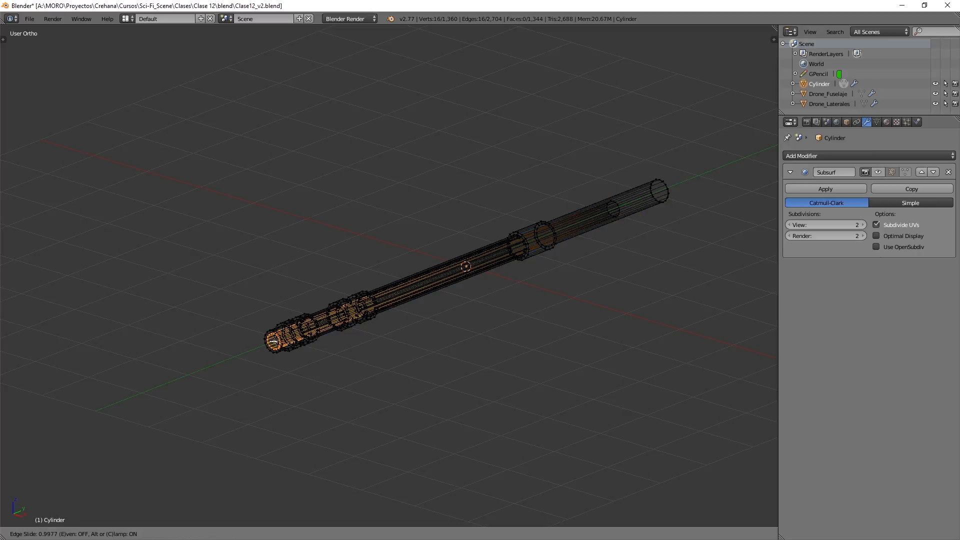
click(275, 340)
Restore solid shading and move the new bore loop slightly along Y to sit closer to the muzzle rim.
scroll(275, 340, up, 8)
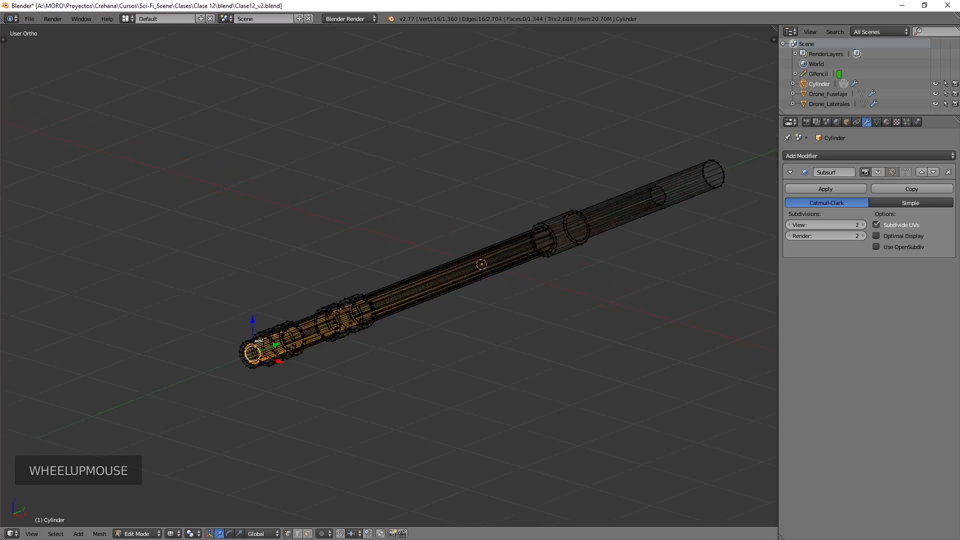
scroll(498, 231, up, 3)
scroll(497, 231, down, 1)
scroll(498, 231, up, 1)
shift+middle_drag(724, 232, 455, 239)
key(z)
scroll(497, 231, up, 2)
click(442, 248)
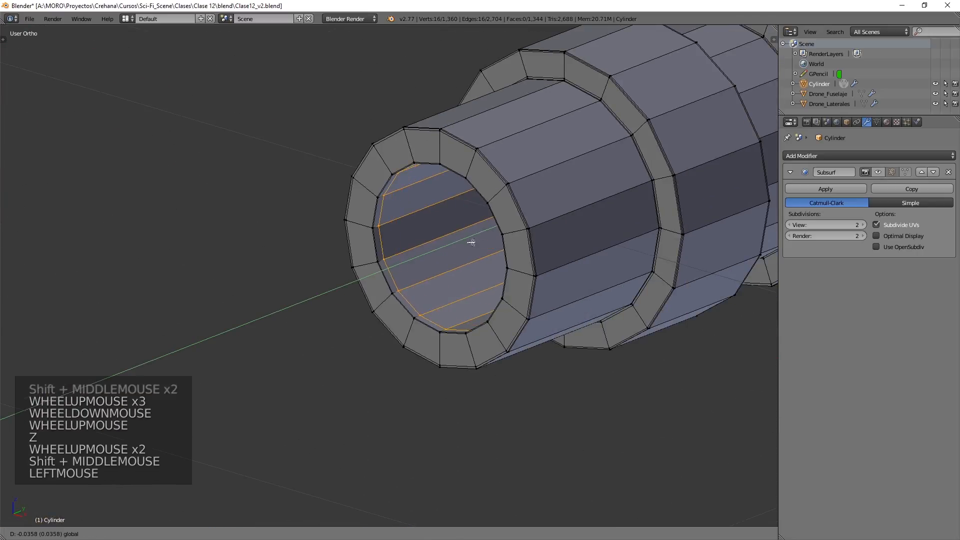
key(z)
scroll(453, 232, down, 1)
scroll(454, 232, up, 1)
scroll(453, 232, down, 1)
key(z)
scroll(453, 232, down, 3)
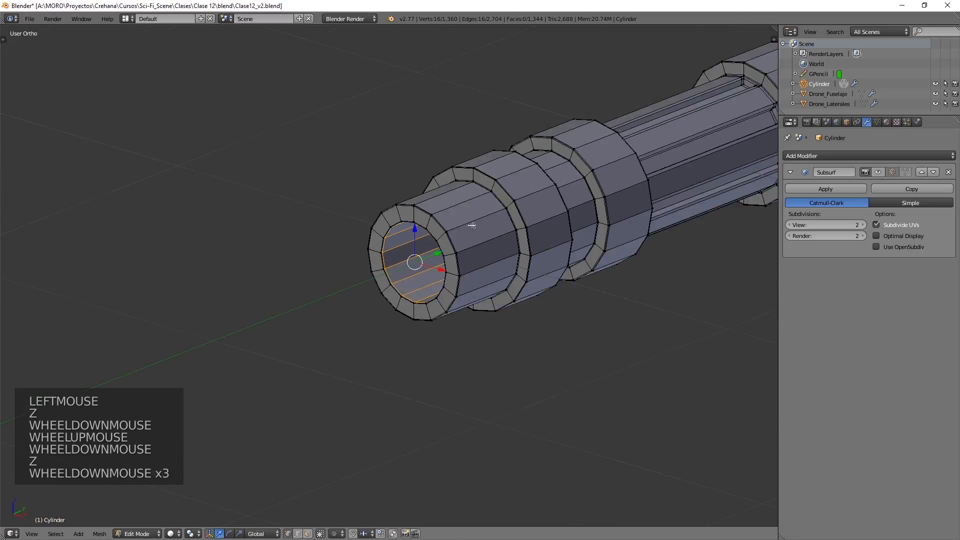
Show the Subdivision Surface modifier in the viewport again, return to Object Mode and check the smoothed barrel.
click(878, 172)
scroll(569, 227, down, 6)
key(Tab)
scroll(562, 228, down, 1)
shift+middle_drag(563, 228, 557, 247)
scroll(456, 255, up, 7)
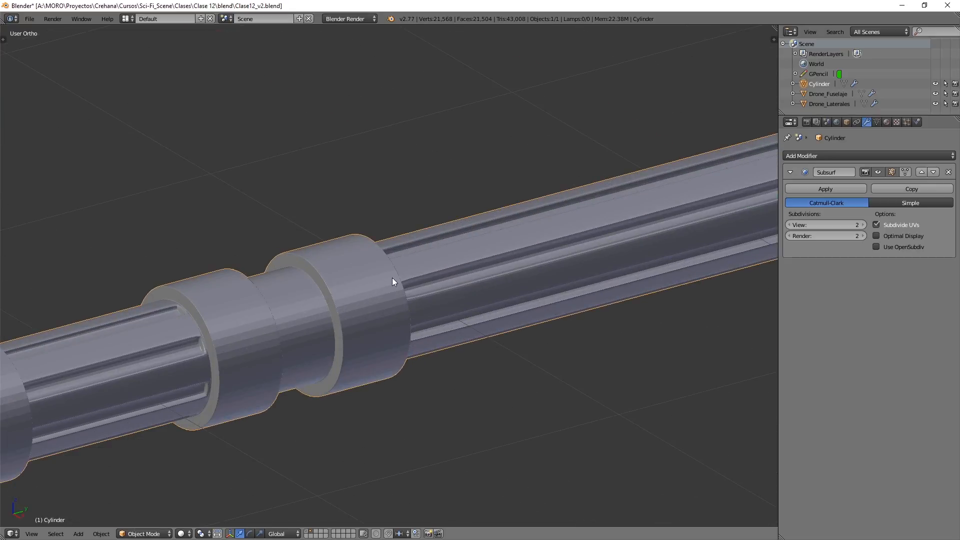
scroll(363, 292, down, 4)
scroll(359, 295, up, 1)
scroll(359, 293, down, 1)
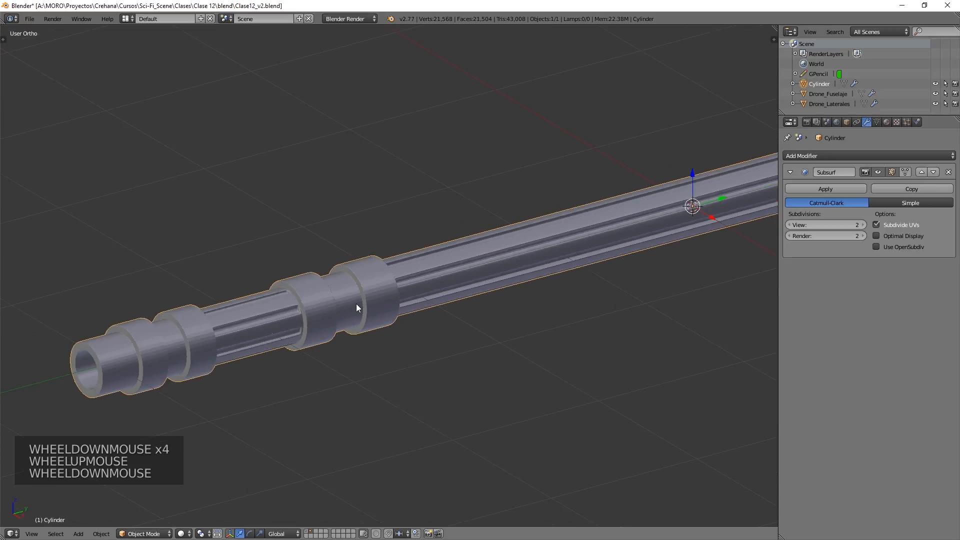
shift+middle_drag(357, 304, 428, 295)
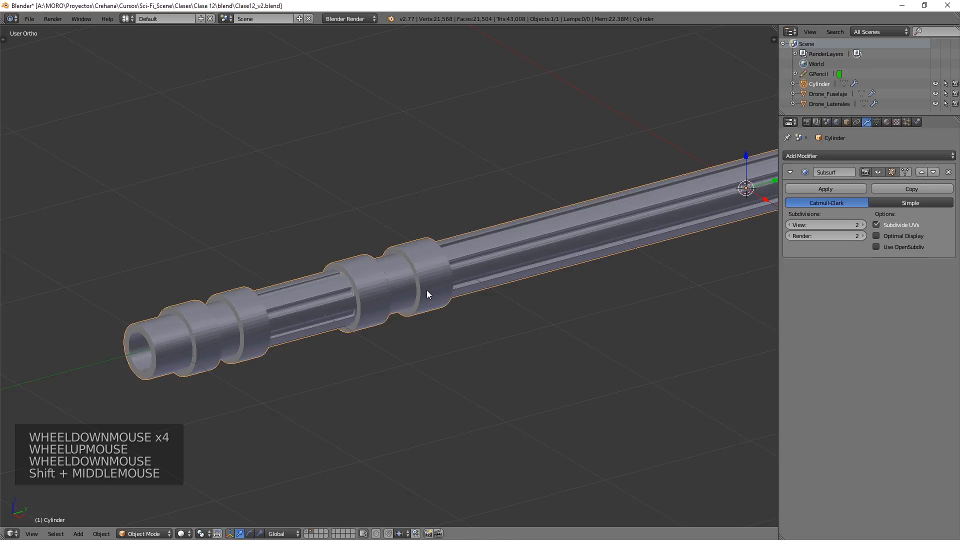
Apply smooth shading to the barrel and check the surface around its rings and grooves.
key(t)
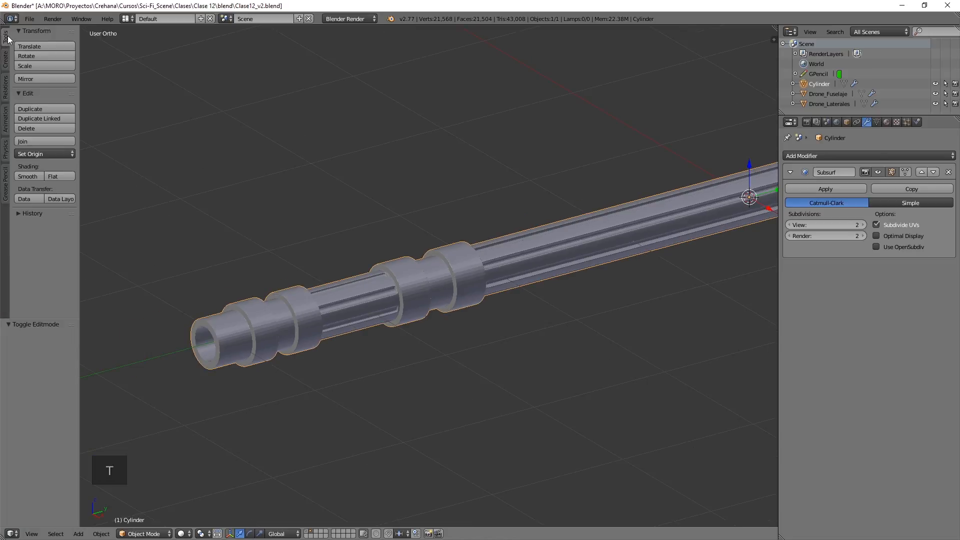
click(31, 176)
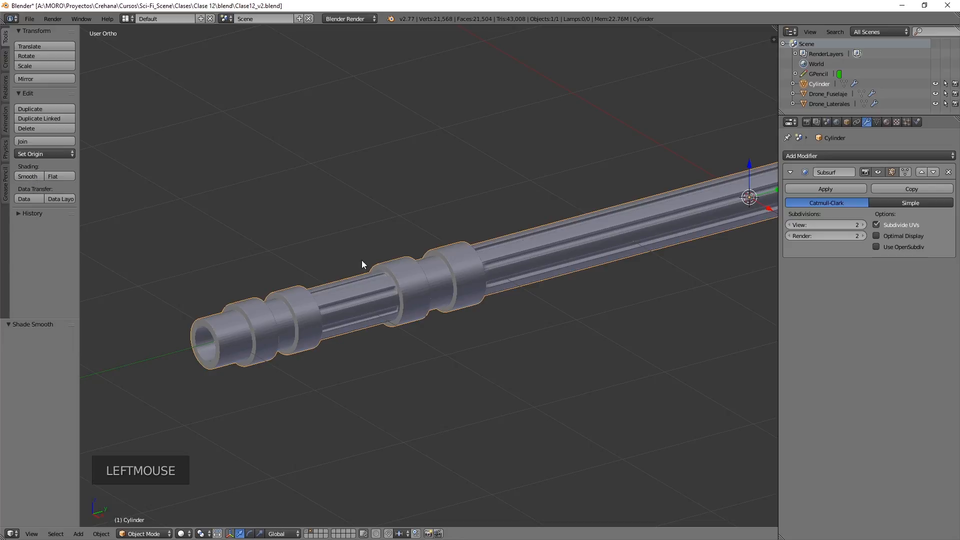
key(t)
scroll(382, 269, up, 4)
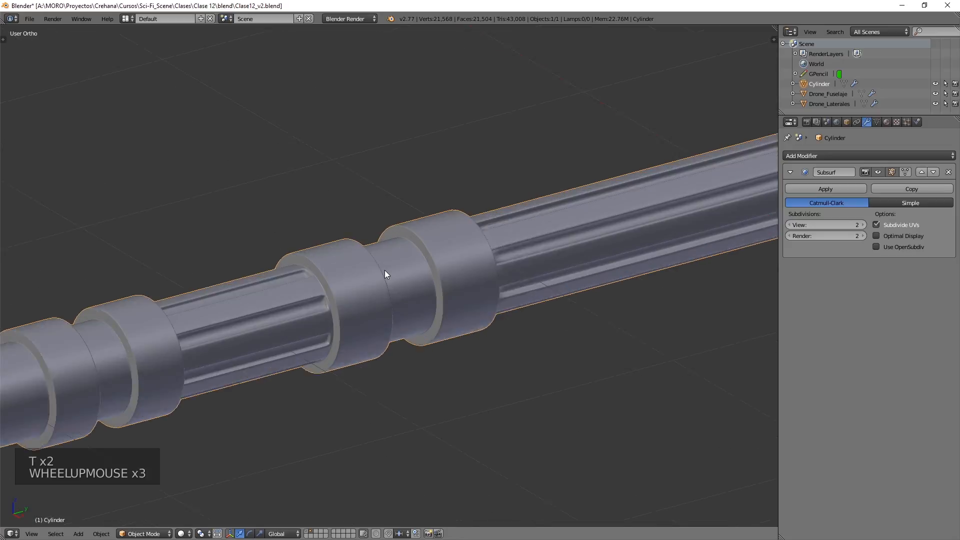
scroll(368, 253, down, 2)
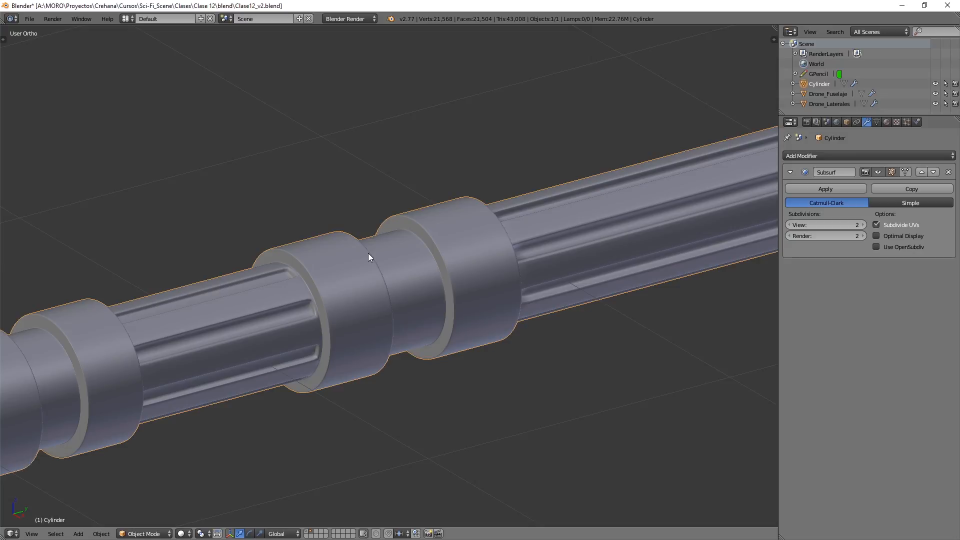
Inset the ring of faces on the muzzle's front end and extrude it about 0.018 inward to form a groove.
scroll(350, 283, down, 1)
shift+middle_drag(352, 286, 509, 236)
scroll(344, 265, up, 3)
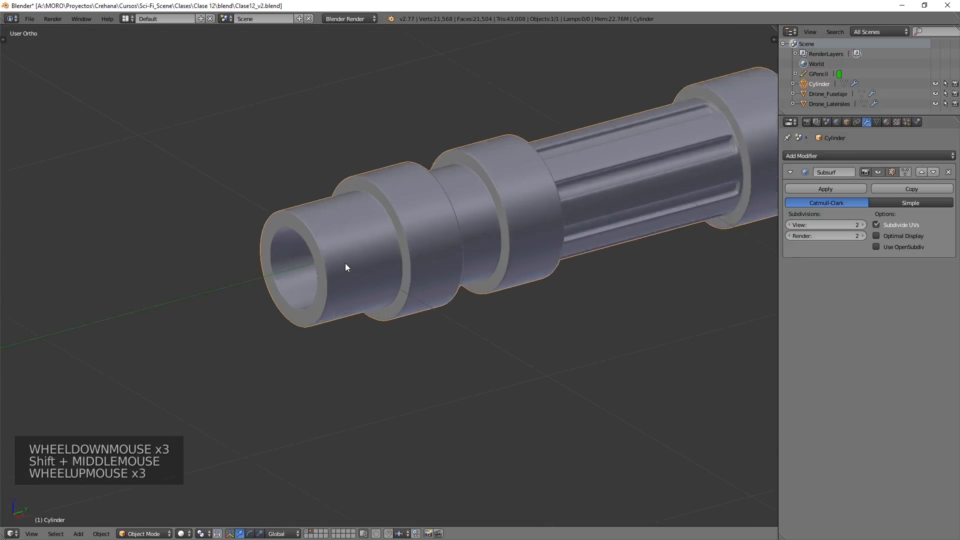
scroll(332, 273, up, 1)
scroll(468, 262, up, 3)
shift+middle_drag(331, 273, 437, 235)
scroll(467, 265, up, 1)
key(Tab)
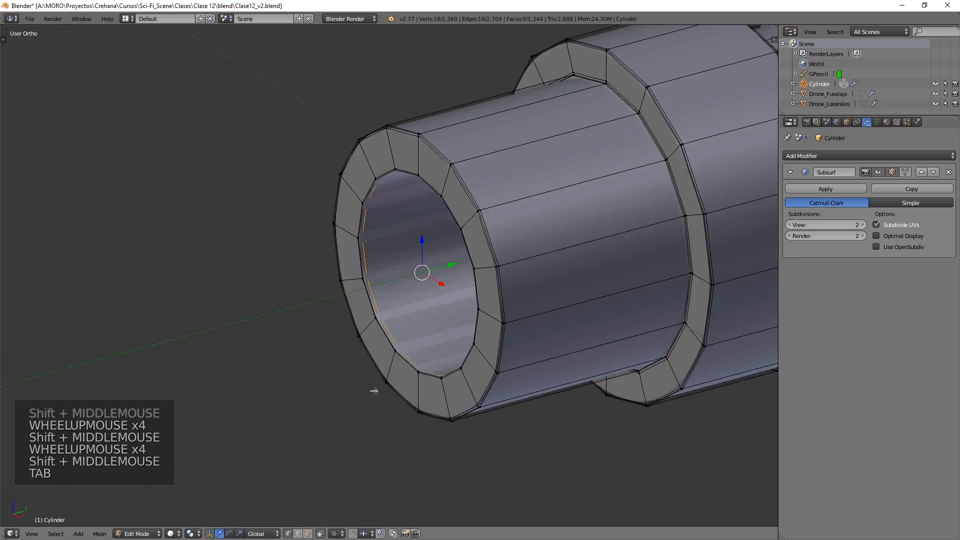
click(308, 534)
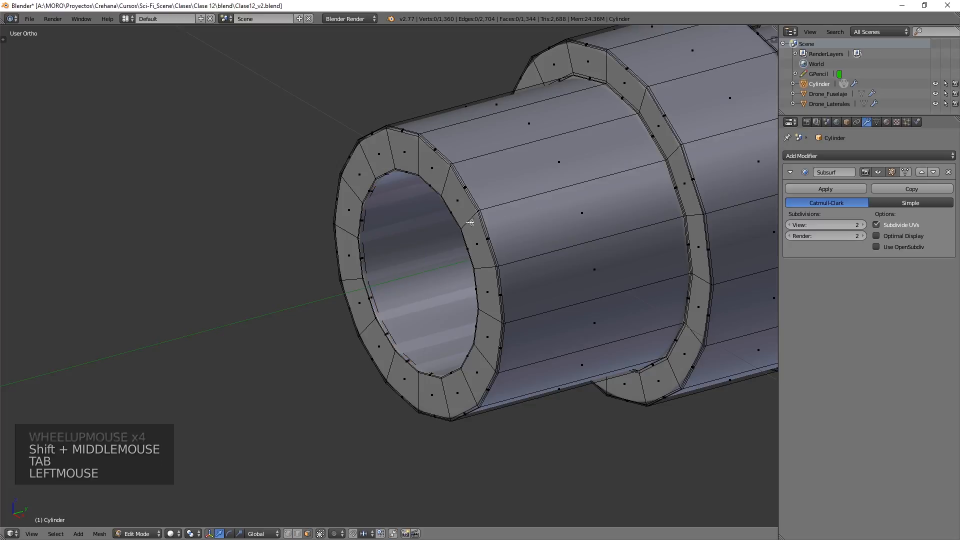
alt+right_click(490, 255)
middle_drag(489, 255, 511, 253)
shift+middle_drag(689, 229, 194, 326)
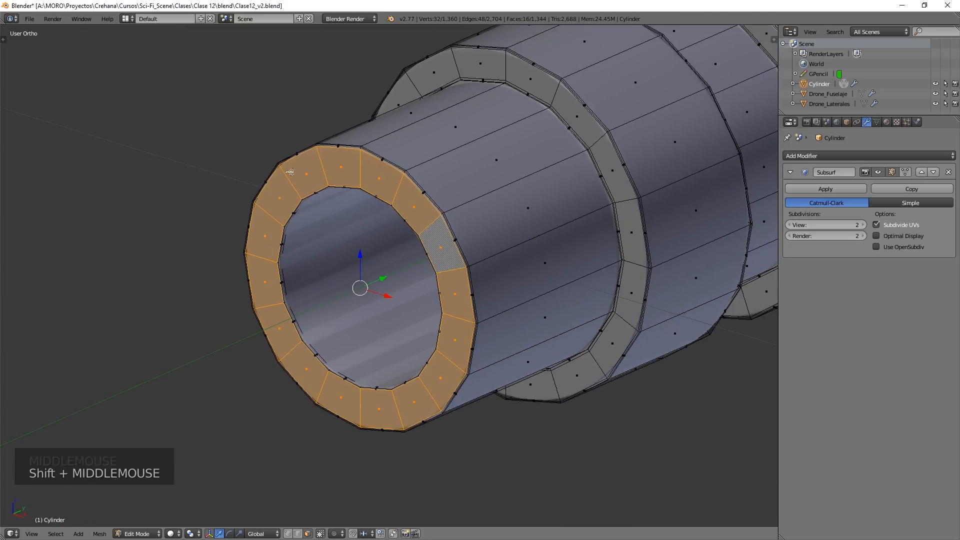
key(i)
click(465, 243)
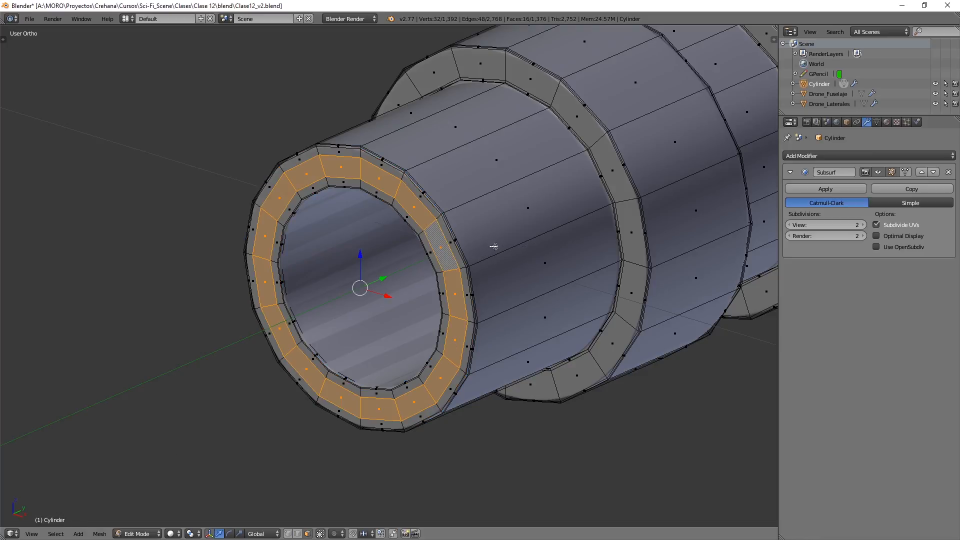
key(e)
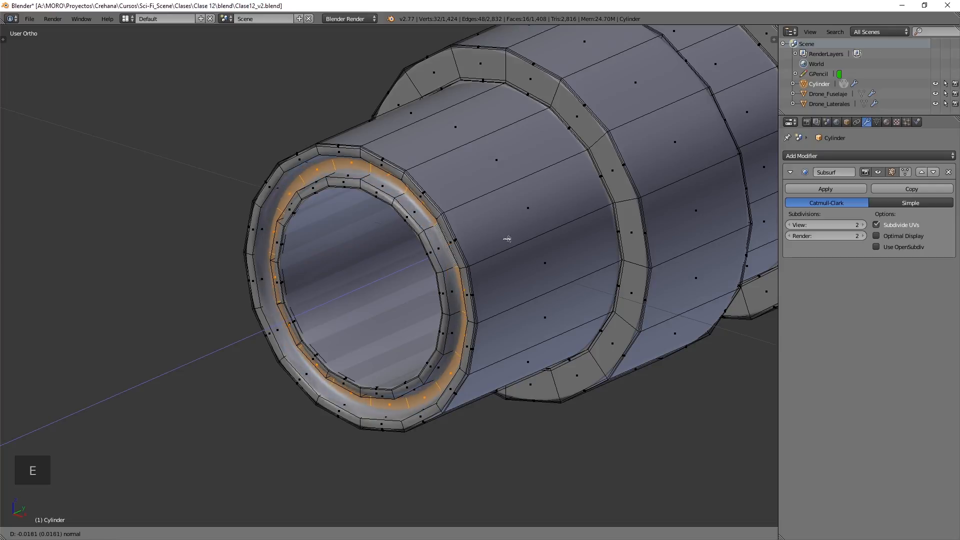
click(510, 238)
Add two support loops on the inner wall of the muzzle groove, sliding one toward each end of the wall.
shift+middle_drag(392, 227, 510, 280)
middle_drag(510, 280, 465, 234)
shift+middle_drag(175, 175, 599, 368)
scroll(416, 221, up, 3)
shift+middle_drag(337, 63, 411, 221)
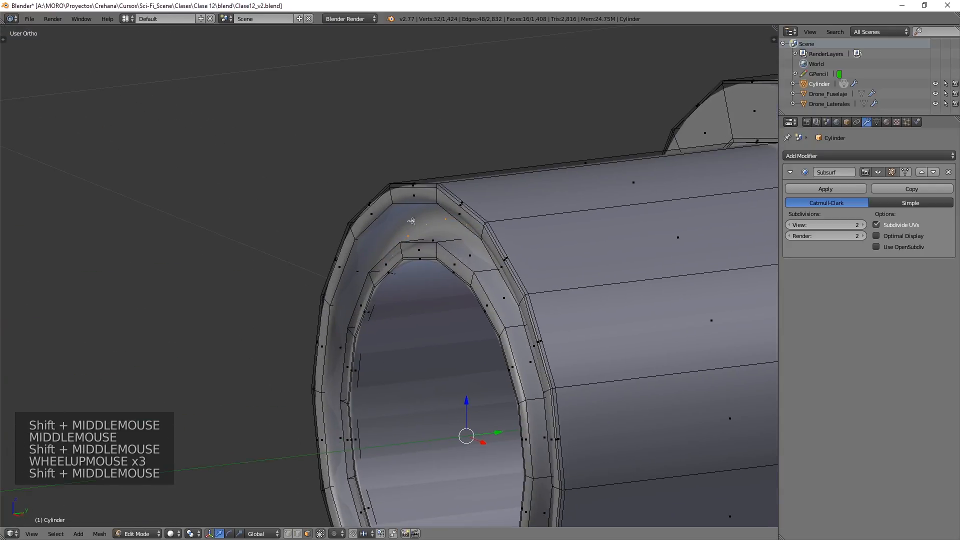
key(ctrl+r)
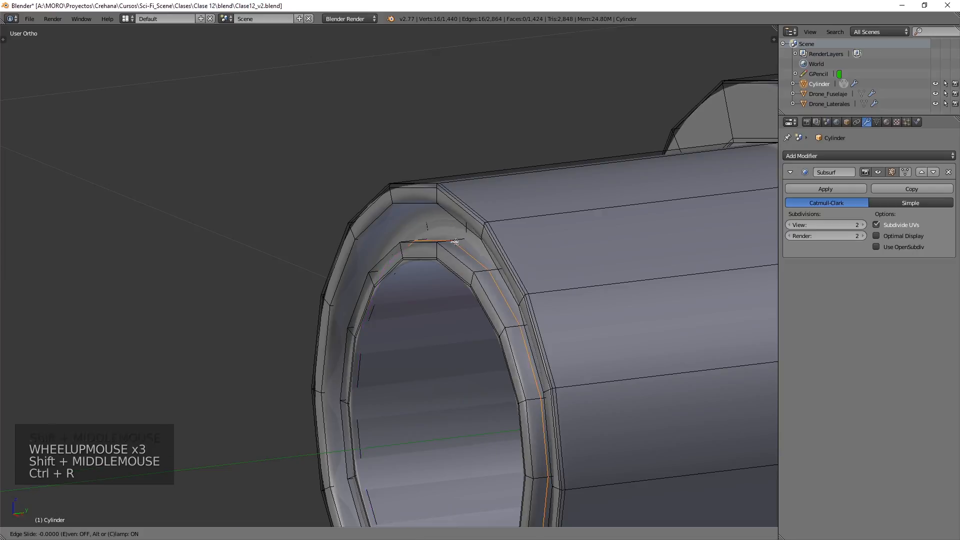
click(458, 241)
click(469, 243)
key(ctrl+r)
click(446, 241)
click(437, 240)
Add two support loops on the outer wall of the muzzle groove, sliding one toward each end of the wall.
key(ctrl+r)
click(402, 211)
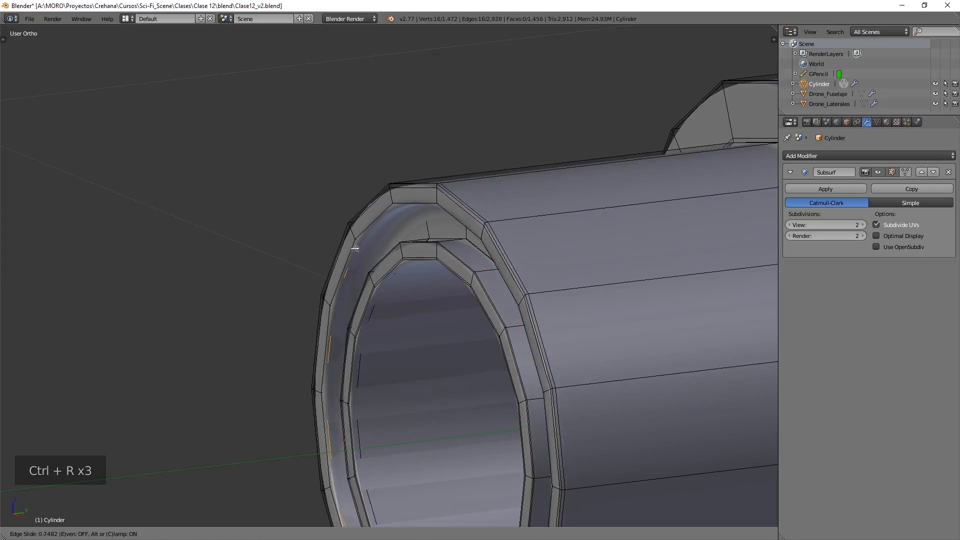
click(355, 250)
key(ctrl+r)
click(380, 232)
click(392, 243)
Return to Object Mode and check the smoothed muzzle groove and the whole barrel.
scroll(415, 314, down, 8)
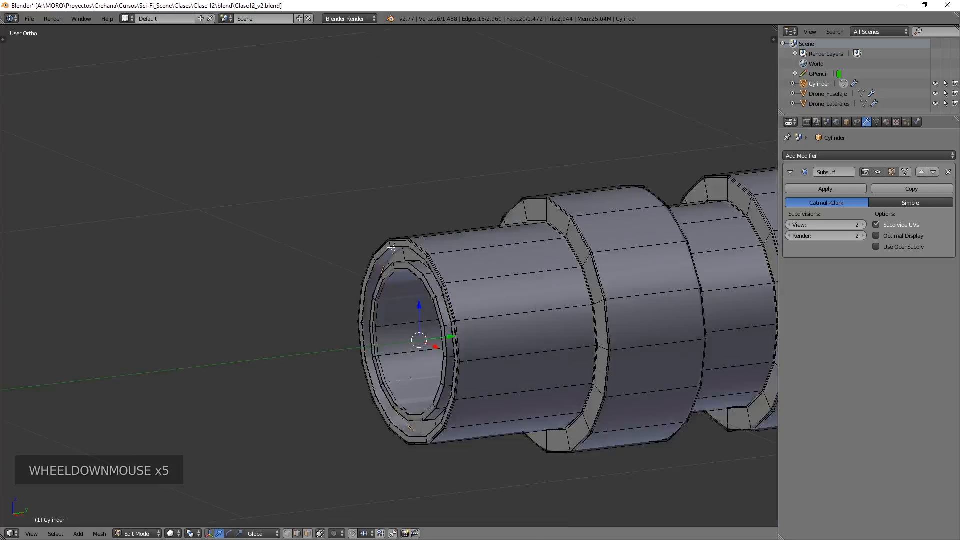
key(Tab)
scroll(415, 314, down, 4)
shift+middle_drag(416, 314, 415, 285)
middle_drag(416, 285, 416, 257)
scroll(550, 227, up, 4)
shift+middle_drag(551, 230, 466, 326)
scroll(425, 304, down, 11)
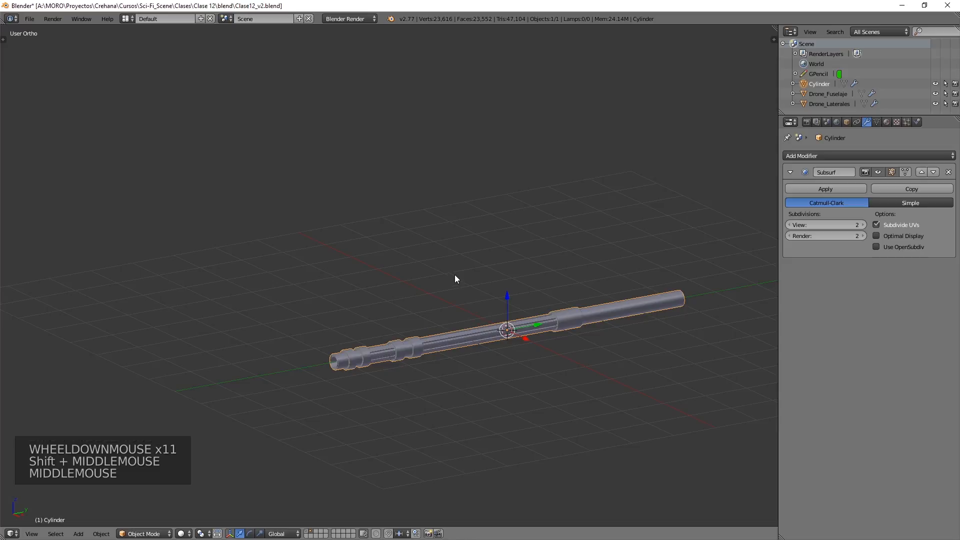
Move the barrel in front view from the drone's centre to the weapon mount on the reference's negative X side.
key(KP_1)
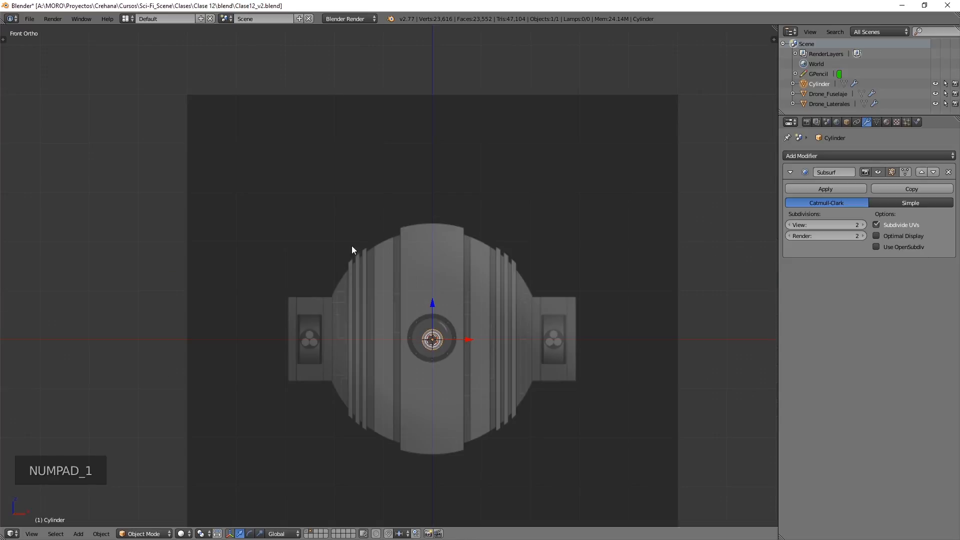
key(g)
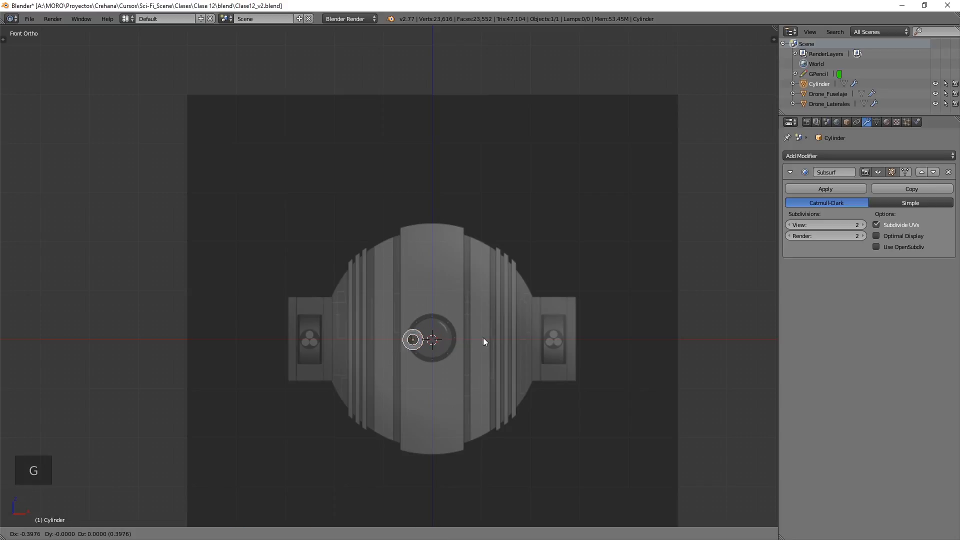
click(374, 336)
Scale the barrel down and move it over the uppermost of the three barrel circles in the reference.
shift+middle_drag(374, 336, 374, 340)
scroll(376, 337, up, 2)
scroll(377, 337, down, 1)
scroll(376, 337, up, 7)
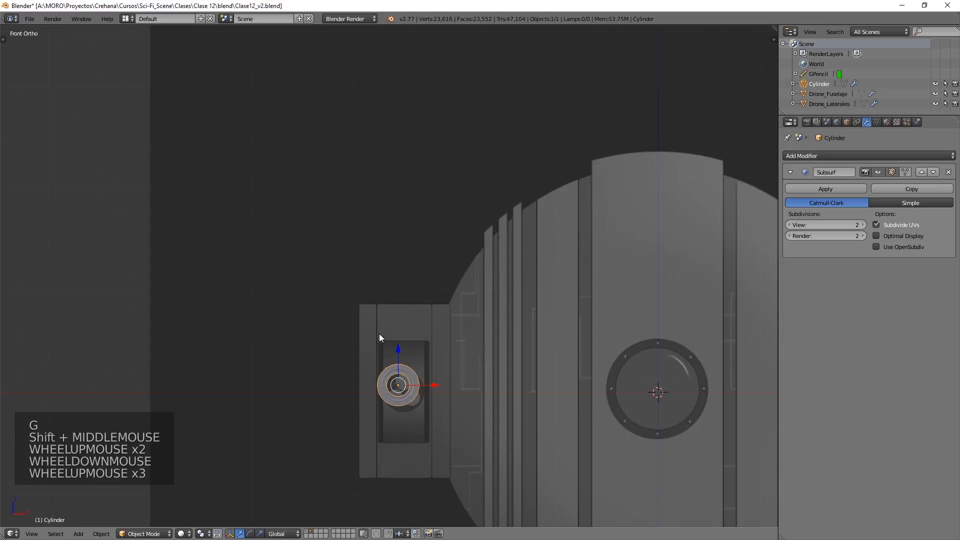
shift+middle_drag(473, 425, 487, 320)
scroll(584, 343, up, 2)
shift+middle_drag(584, 343, 553, 293)
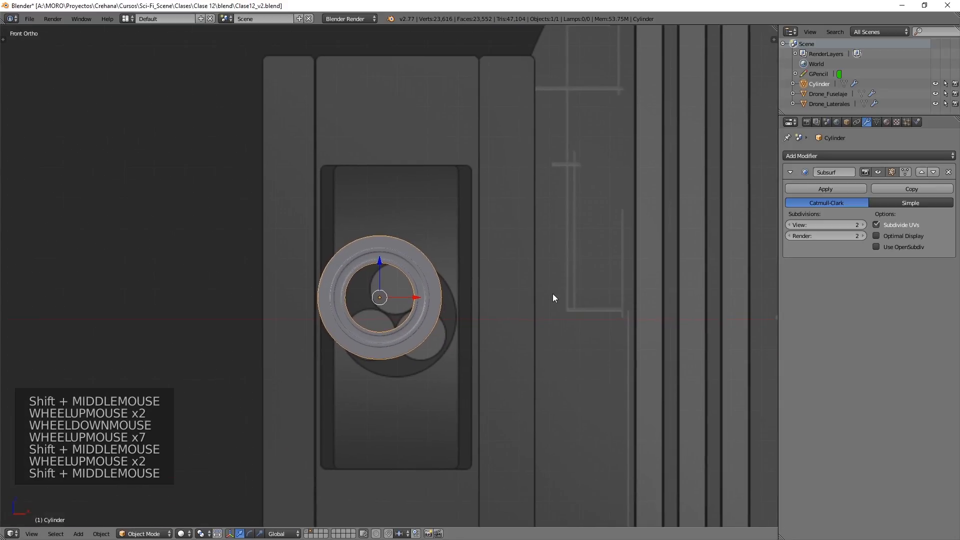
key(s)
click(452, 311)
key(g)
click(470, 303)
Refine the barrel's scale and position to match the upper reference circle exactly.
scroll(495, 289, up, 3)
scroll(495, 289, down, 1)
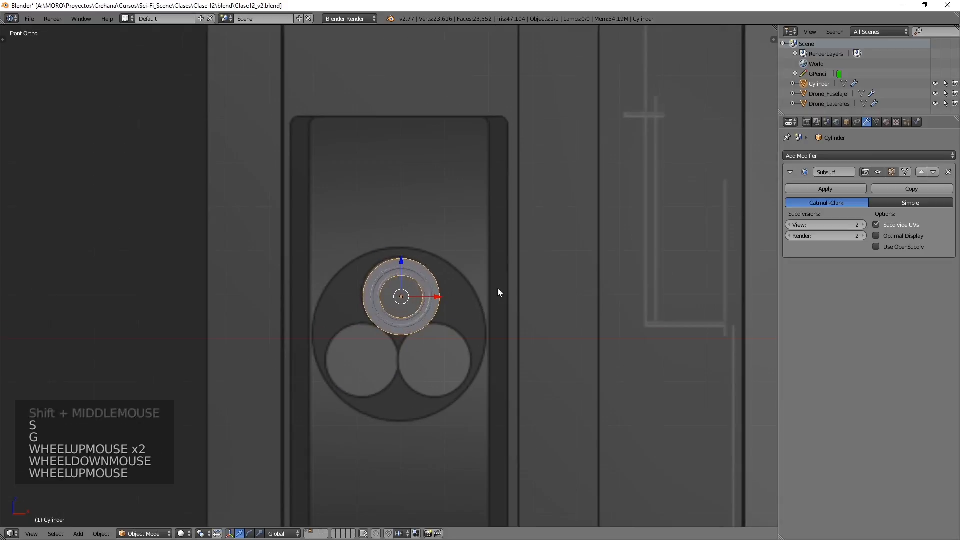
key(s)
click(480, 273)
key(g)
click(480, 261)
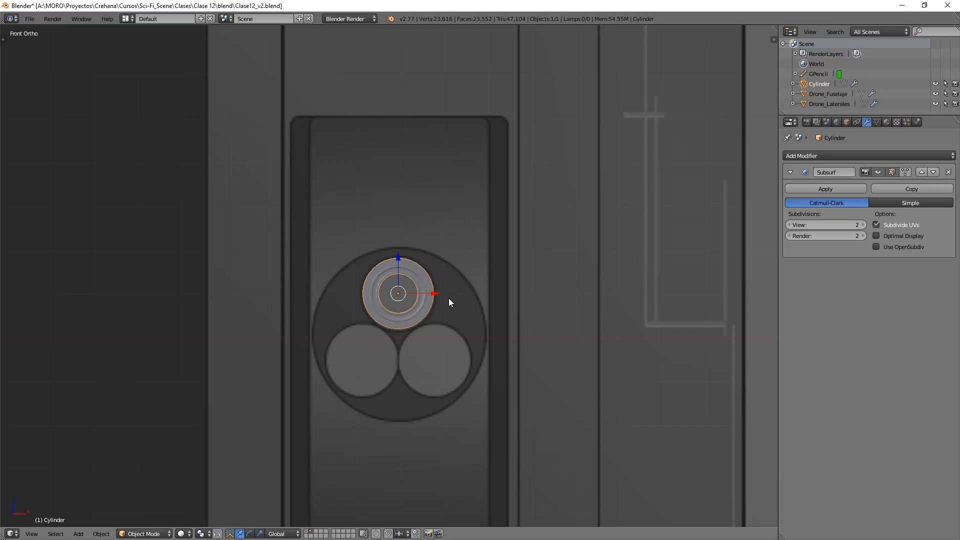
Duplicate the entire barrel mesh twice in Edit Mode, placing the copies over the two lower reference circles.
key(Tab)
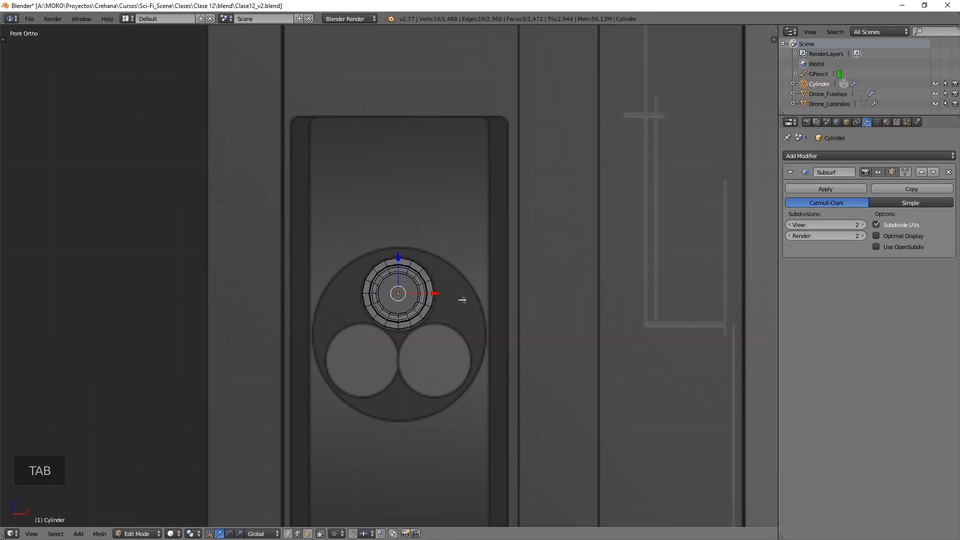
key(a)
key(a)
key(a)
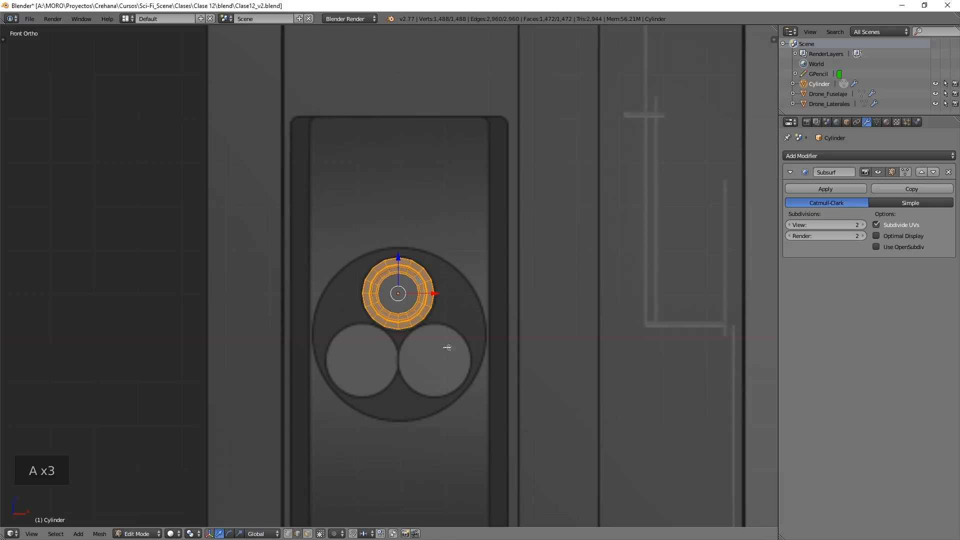
scroll(437, 309, up, 3)
shift+middle_drag(489, 319, 501, 227)
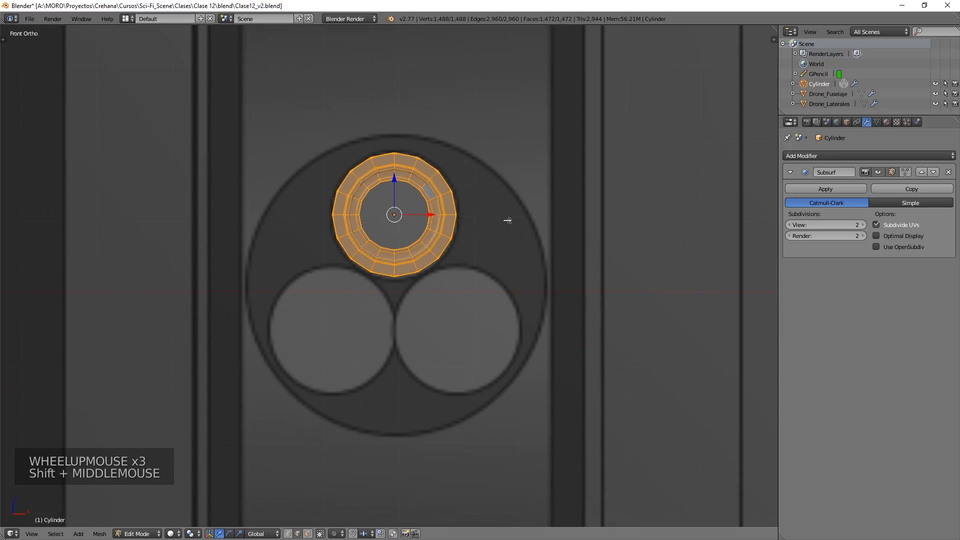
key(shift+d)
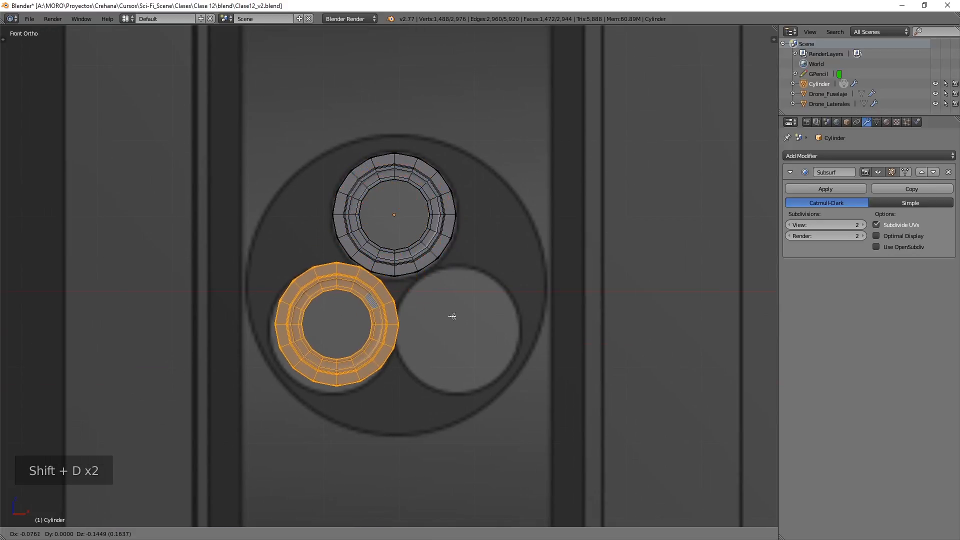
click(446, 321)
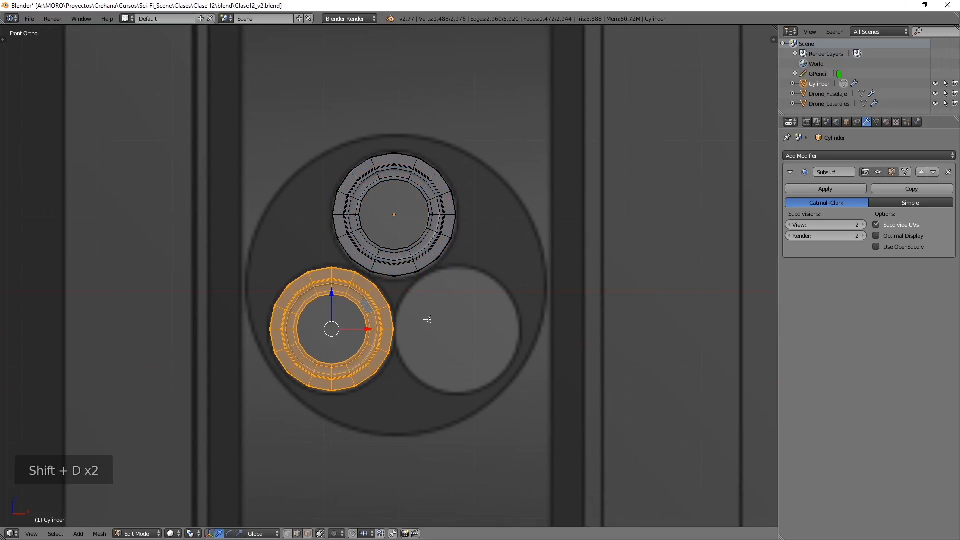
key(shift+d)
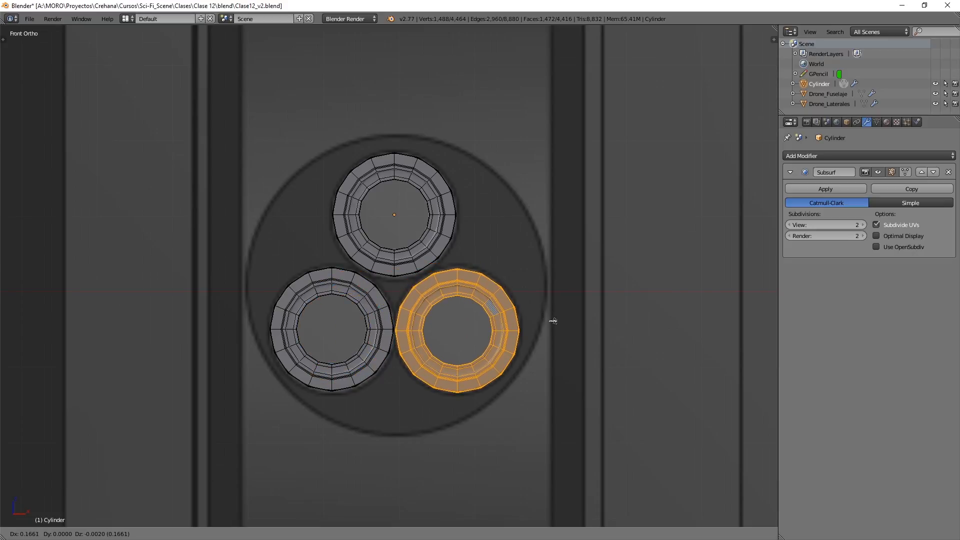
click(553, 320)
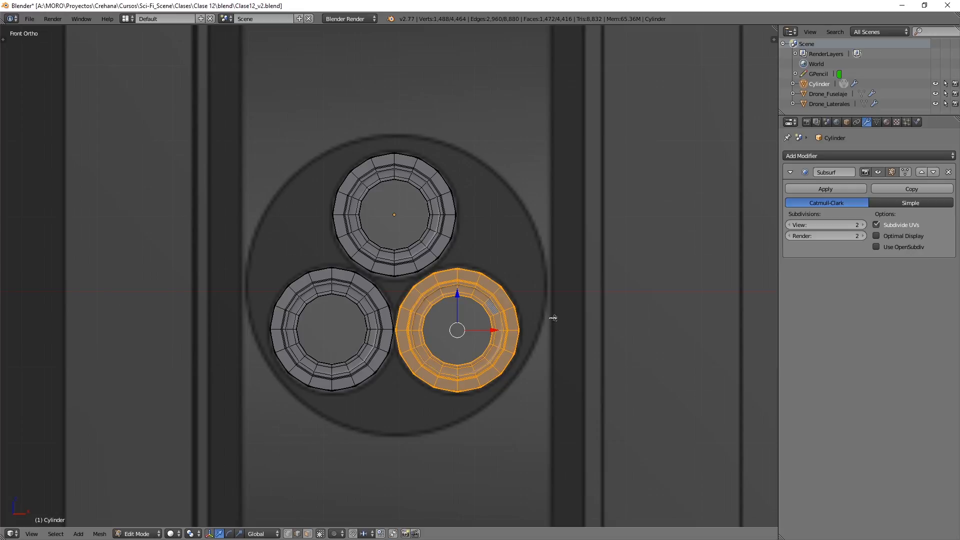
Return to Object Mode and examine the three-barrel bundle from several angles.
key(Tab)
scroll(554, 300, down, 3)
scroll(554, 284, down, 3)
middle_drag(554, 284, 395, 285)
scroll(577, 218, down, 3)
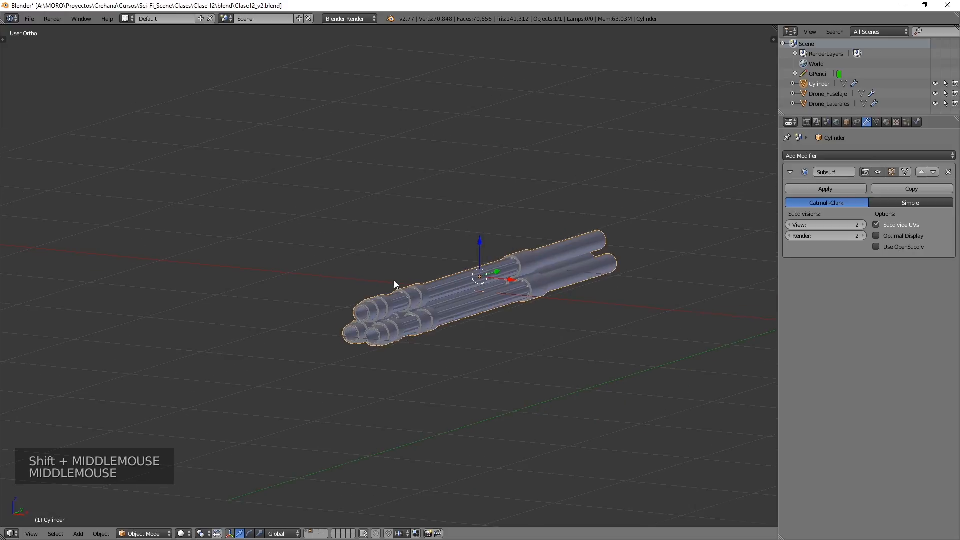
scroll(539, 256, down, 1)
shift+middle_drag(538, 257, 496, 305)
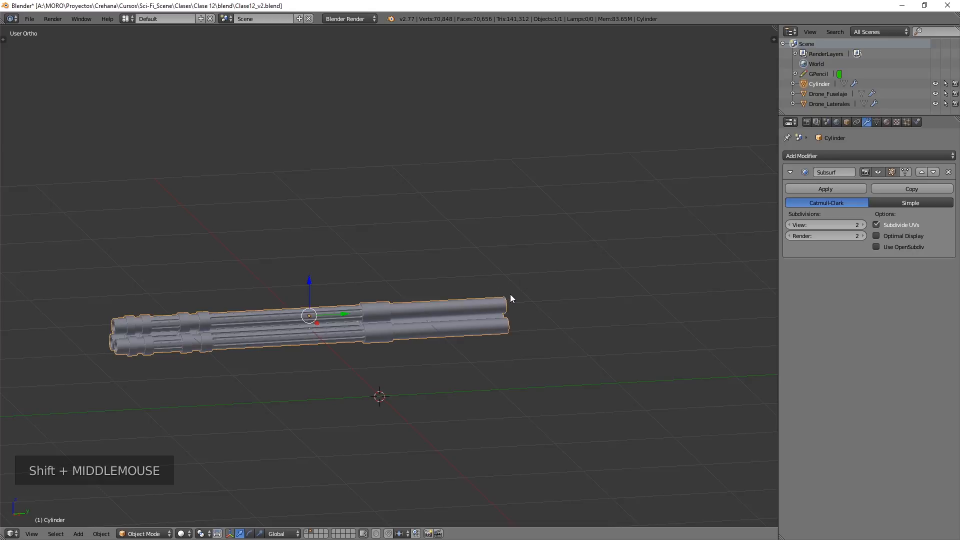
middle_drag(475, 323, 516, 324)
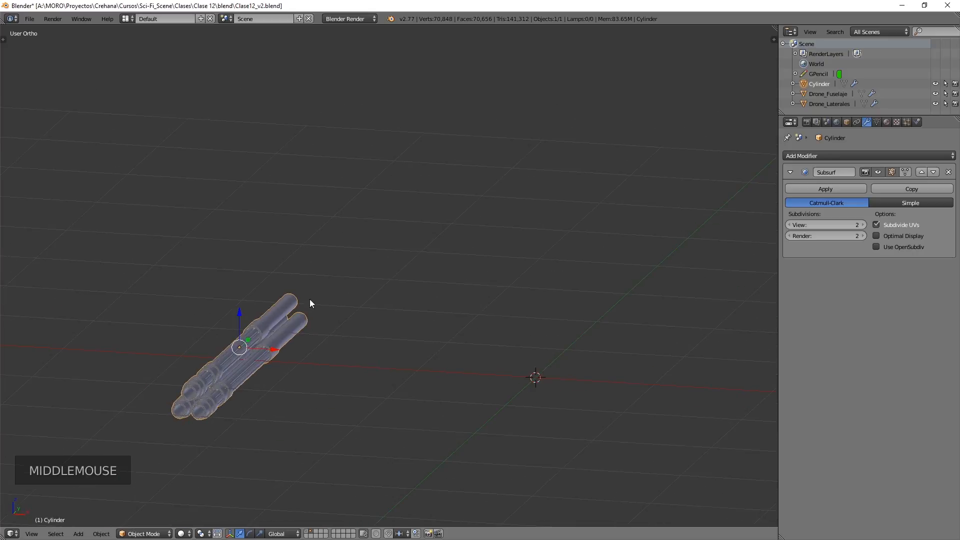
Sketch a cylindrical housing around the rear ends of the barrels with Grease Pencil, and erase the strokes.
scroll(277, 320, up, 6)
shift+middle_drag(195, 358, 334, 232)
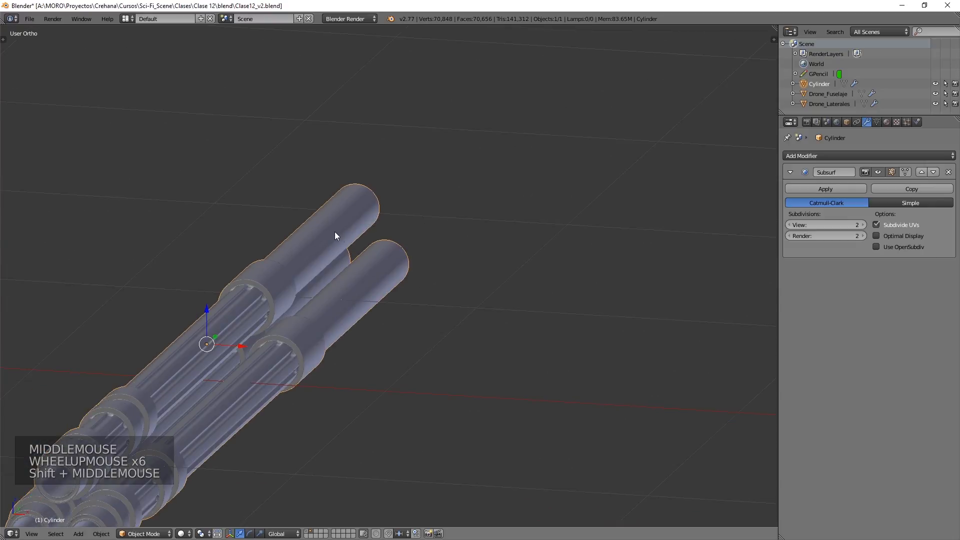
drag(301, 214, 372, 166)
drag(377, 335, 479, 216)
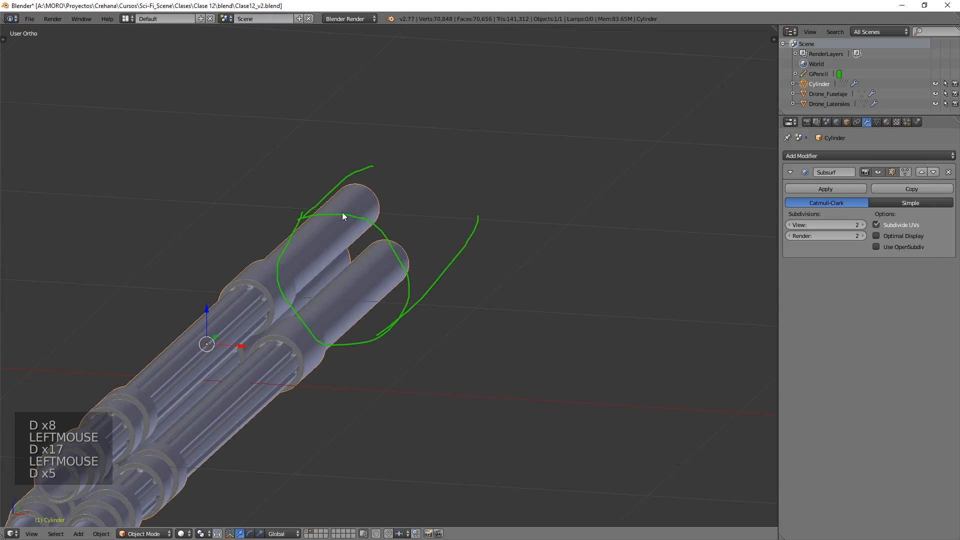
mouse_move(403, 254)
right_down()
mouse_move(257, 247)
mouse_move(397, 290)
mouse_move(415, 279)
right_up()
Add a mesh circle with 16 vertices at the scene's origin.
scroll(415, 279, down, 6)
shift+middle_drag(416, 284, 386, 292)
key(shift+a)
mouse_move(386, 292)
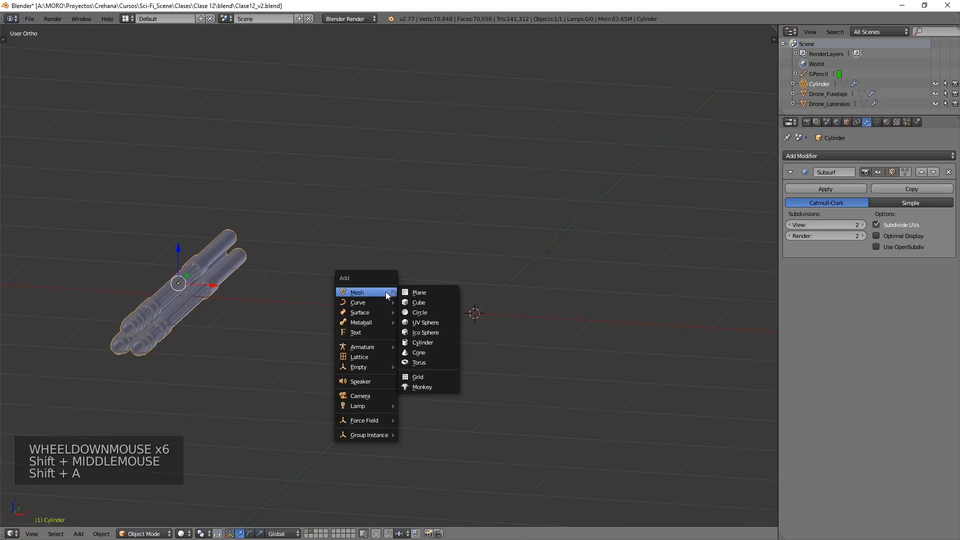
click(429, 313)
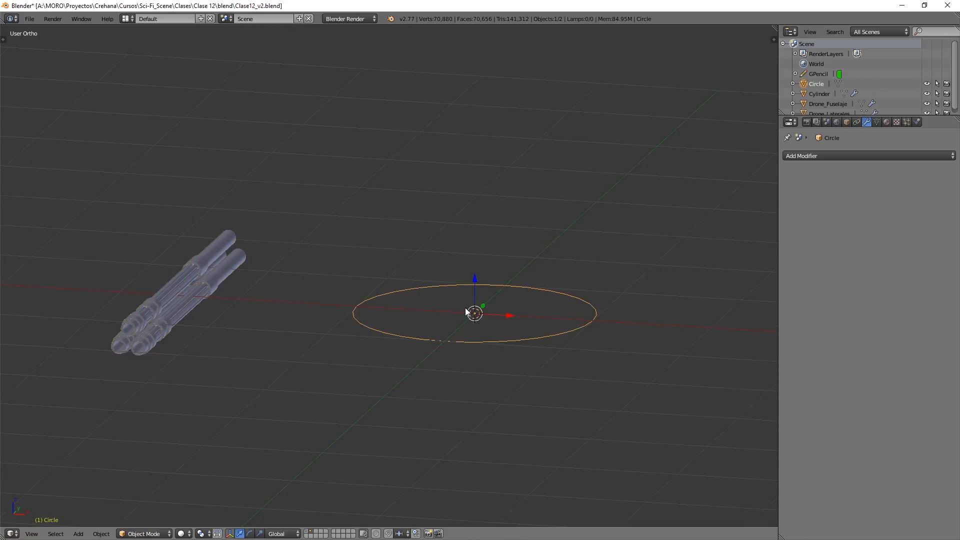
key(F6)
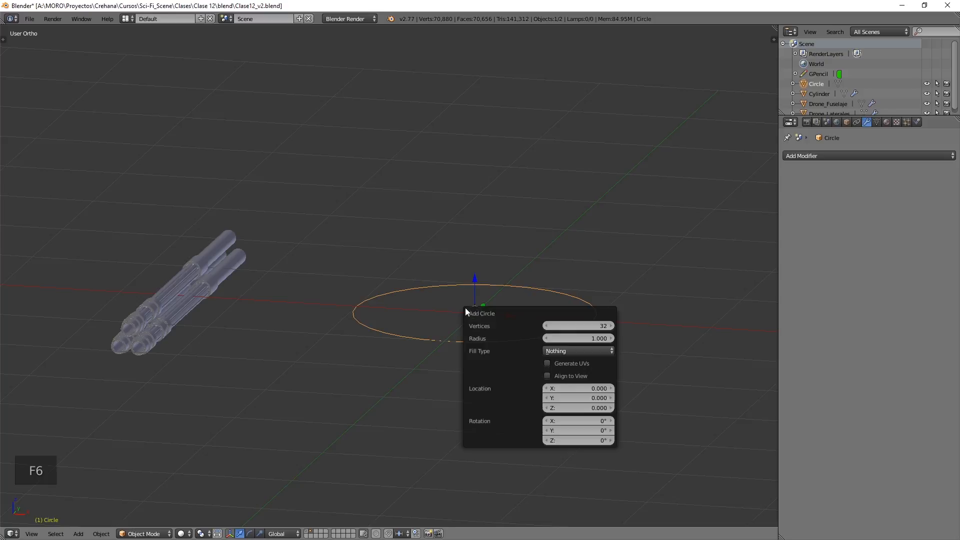
click(579, 327)
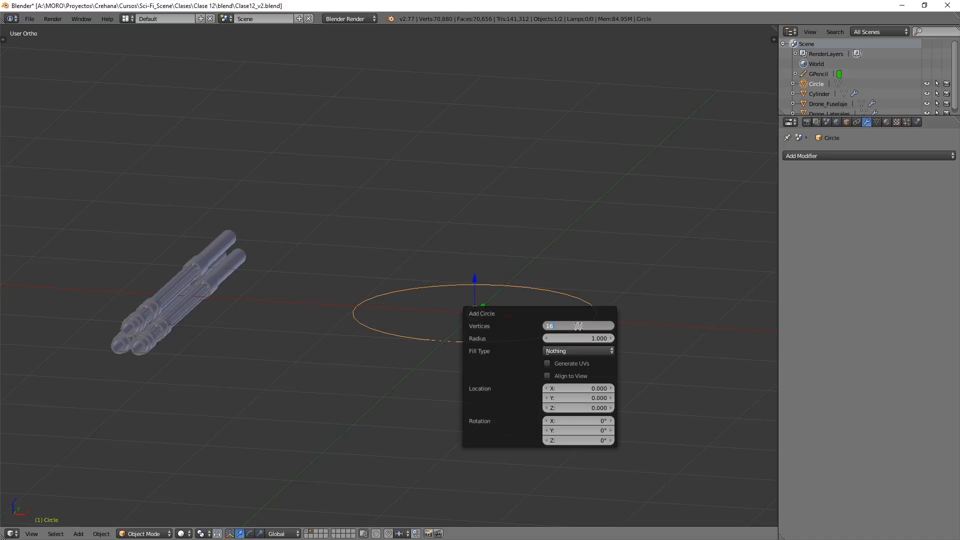
key(Return)
Rotate the new circle 90° in the right view so it stands upright, and scale it down to about 0.22.
key(KP_3)
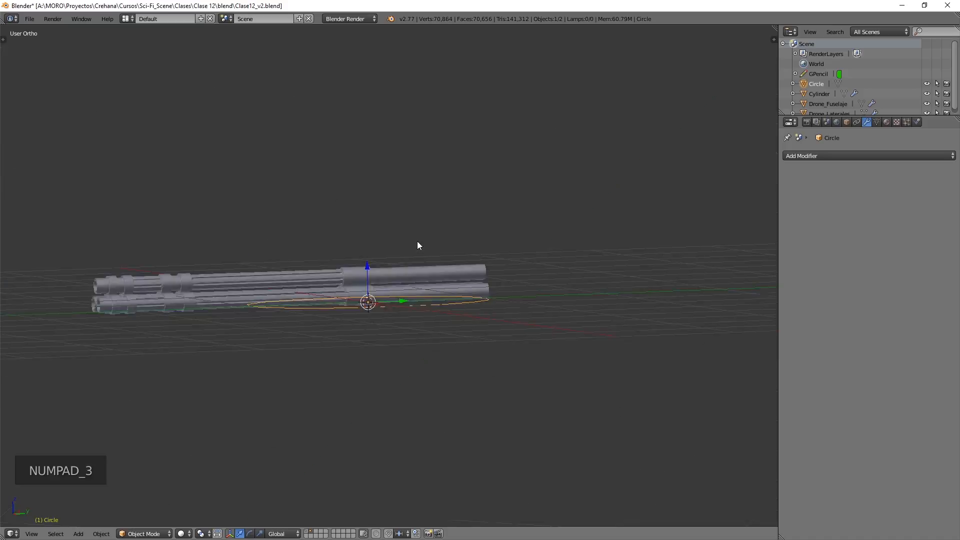
text(r90)
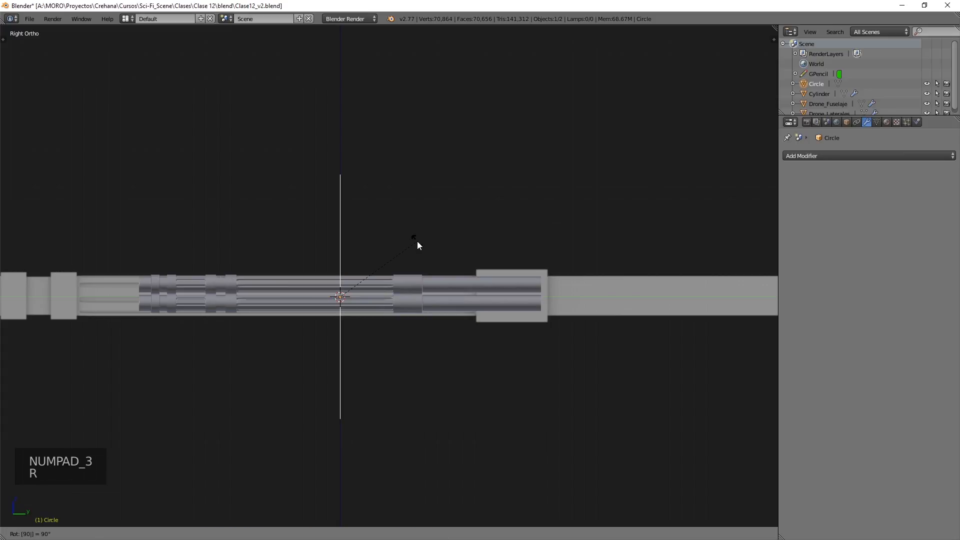
key(Return)
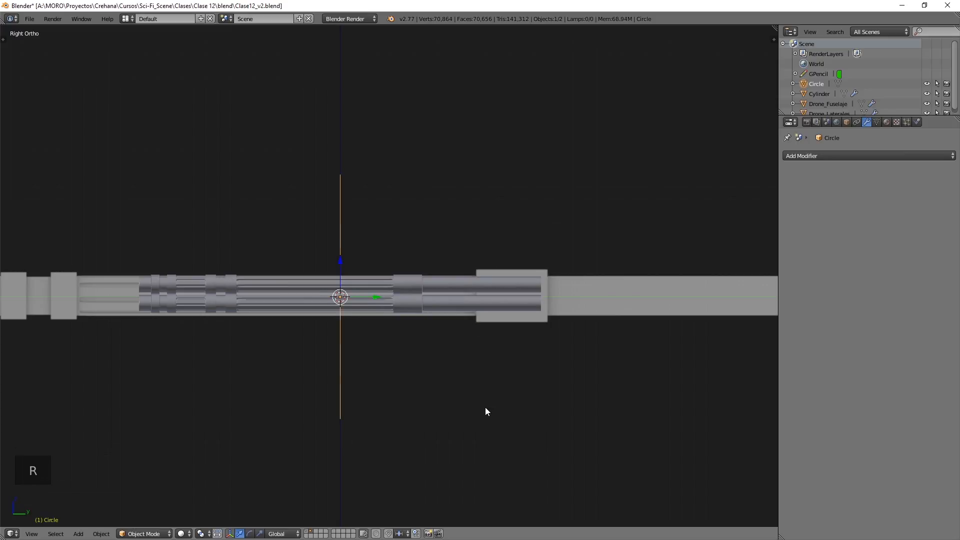
key(s)
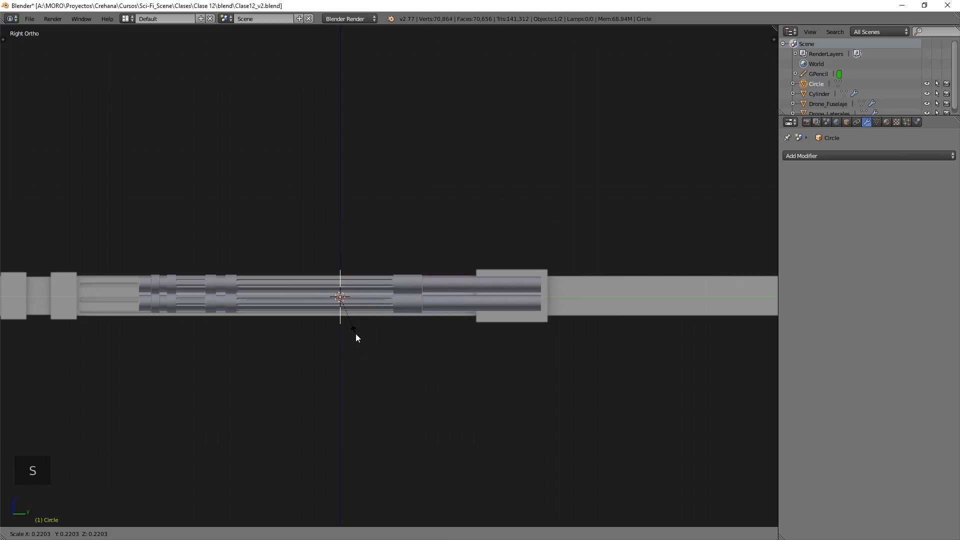
click(356, 334)
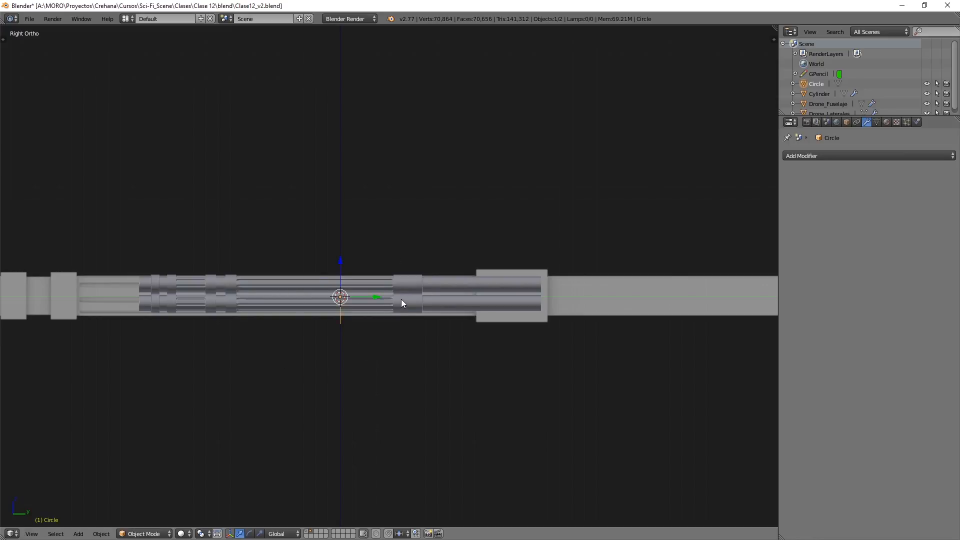
Move the circle over the three barrels in the front view, and resize and centre it so that it encloses them.
key(KP_1)
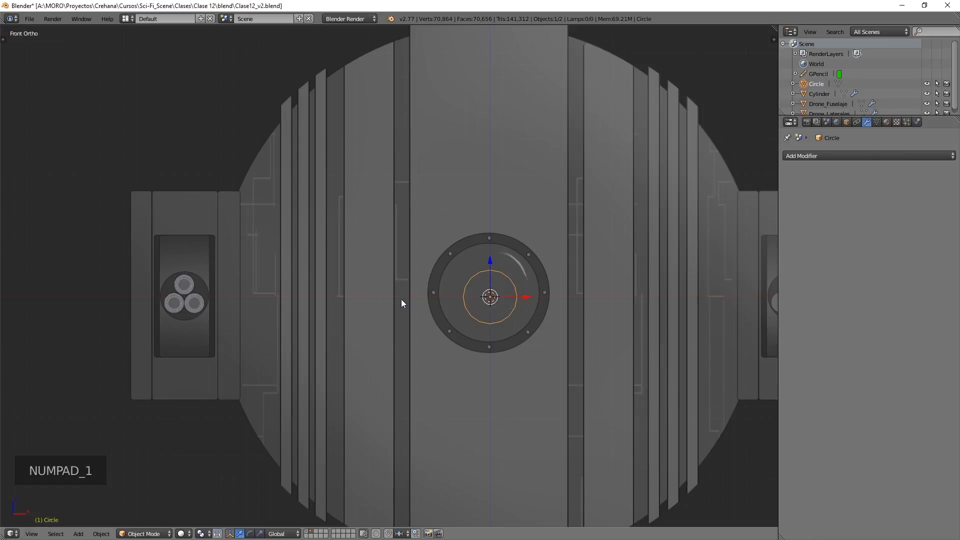
key(g)
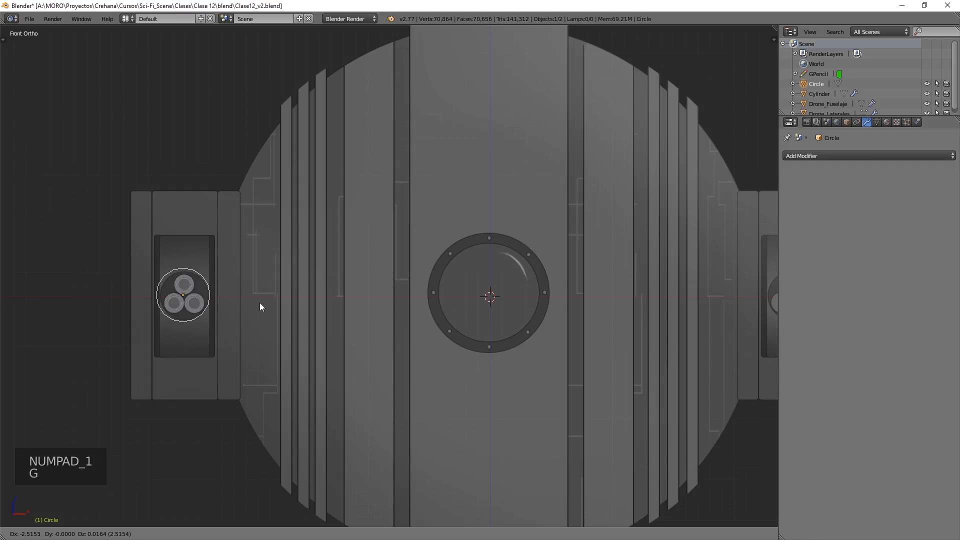
click(263, 303)
scroll(260, 302, up, 5)
scroll(260, 302, down, 1)
shift+middle_drag(159, 297, 582, 259)
scroll(393, 256, up, 5)
scroll(394, 256, down, 1)
scroll(393, 256, up, 2)
scroll(393, 256, up, 1)
shift+middle_drag(394, 257, 416, 258)
key(s)
click(595, 263)
key(g)
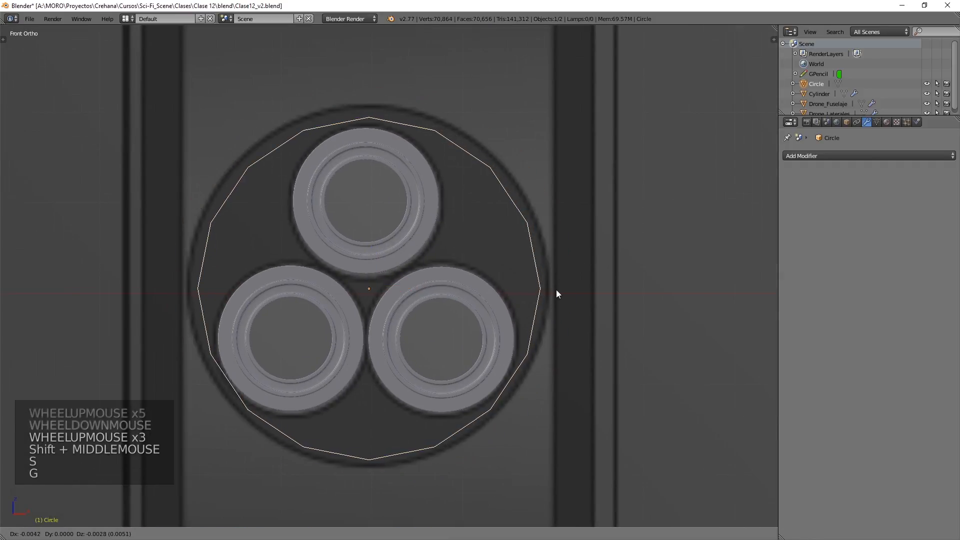
click(534, 291)
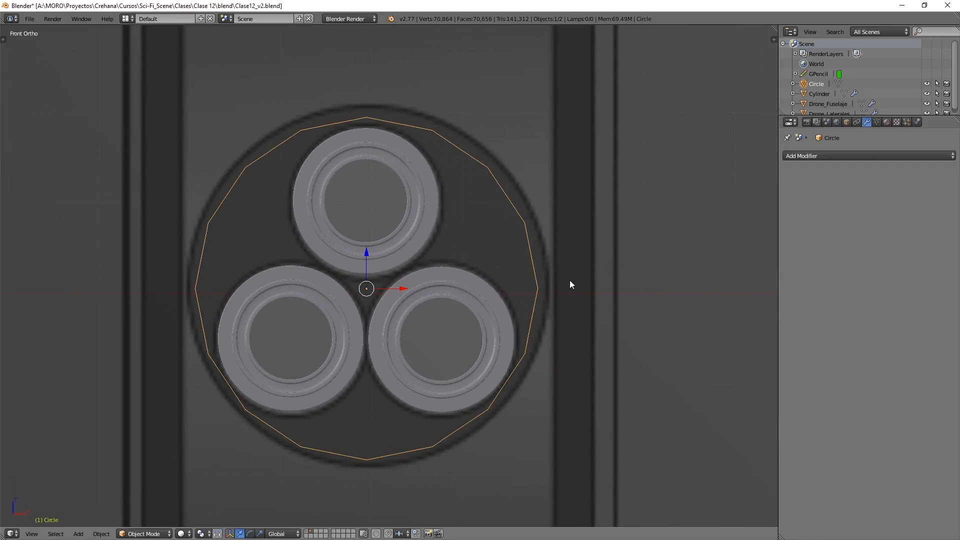
Move the circle back along Y to just in front of the barrels' rear ends in the top view.
key(KP_7)
scroll(480, 247, down, 10)
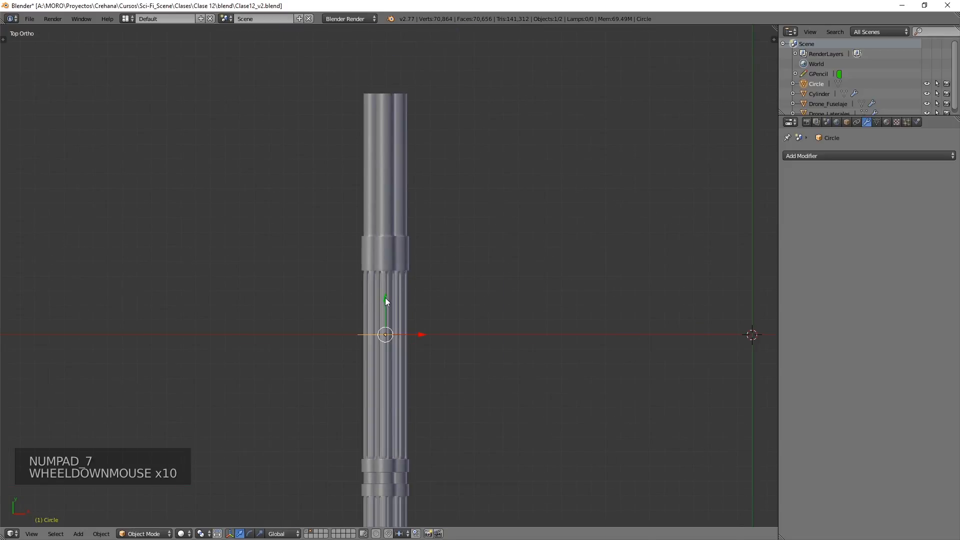
drag(385, 298, 387, 105)
shift+middle_drag(387, 105, 399, 295)
scroll(415, 238, up, 1)
scroll(425, 230, down, 1)
scroll(435, 224, up, 7)
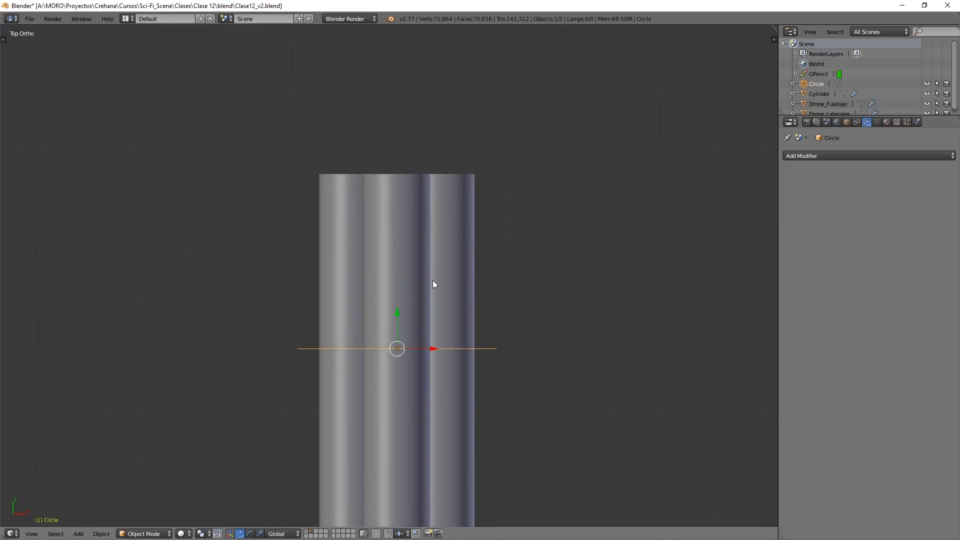
Extrude the whole circle backwards along Y, past the barrels' rear ends, to form the cylindrical housing's outer wall.
key(Tab)
key(a)
key(a)
middle_drag(455, 338, 382, 298)
key(a)
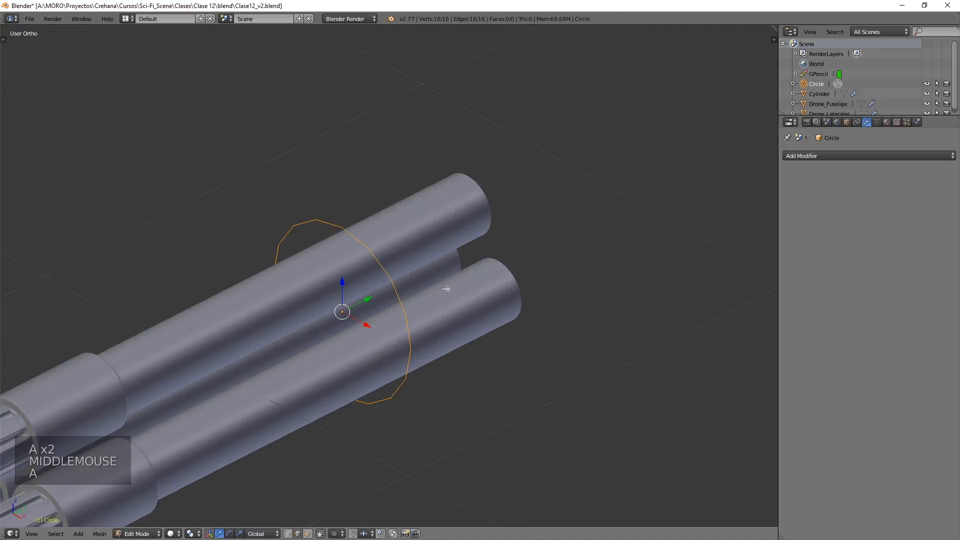
key(e)
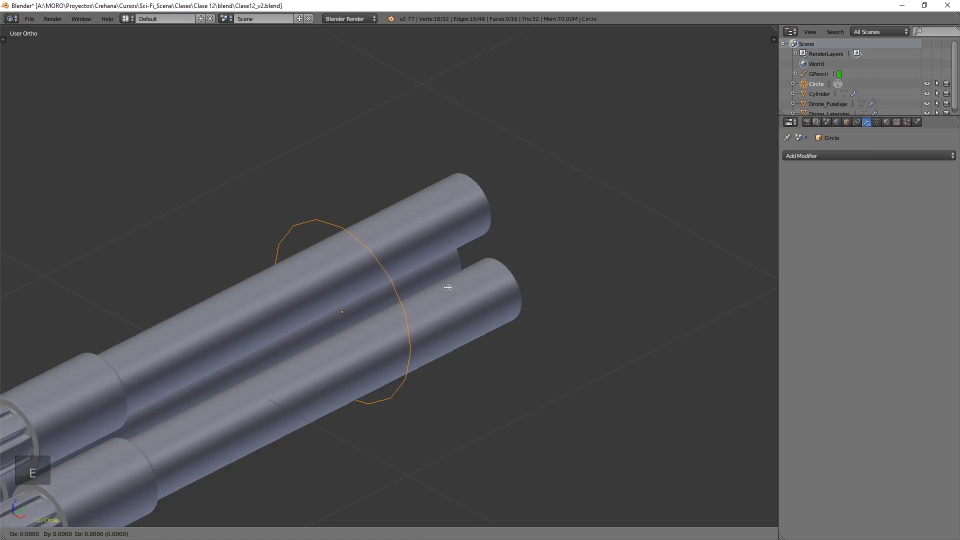
key(y)
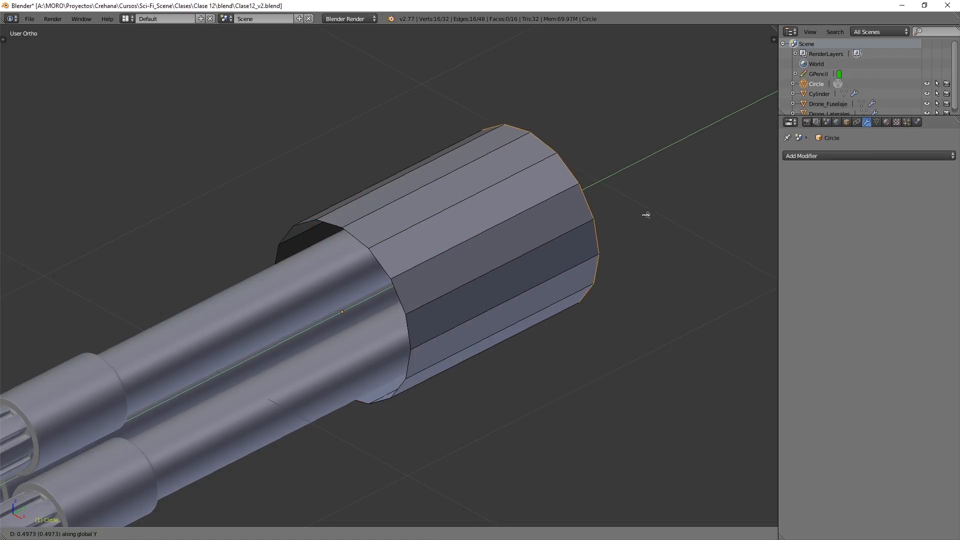
click(671, 208)
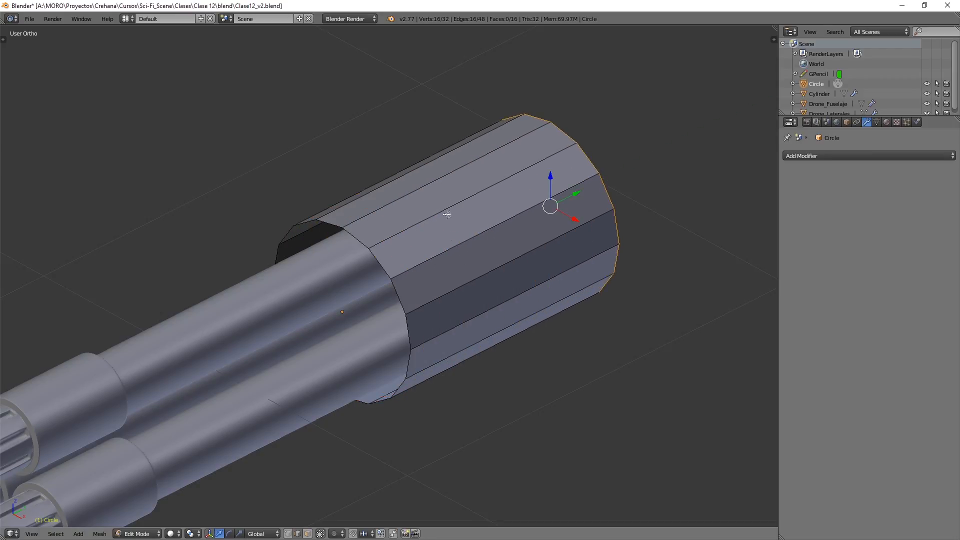
Extrude the housing's front edge loop inward at about 0.95 scale, and extrude it back along Y as an inner wall.
alt+right_click(364, 242)
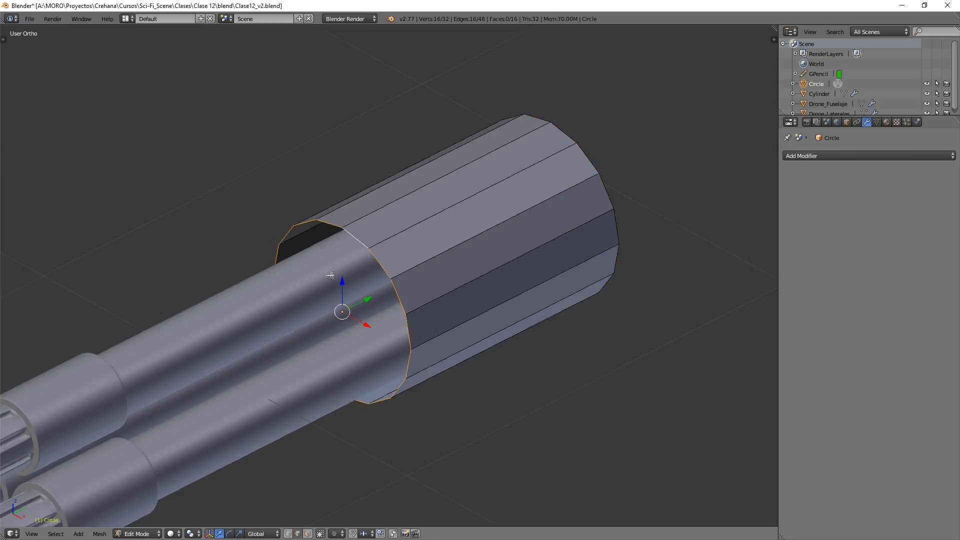
key(e)
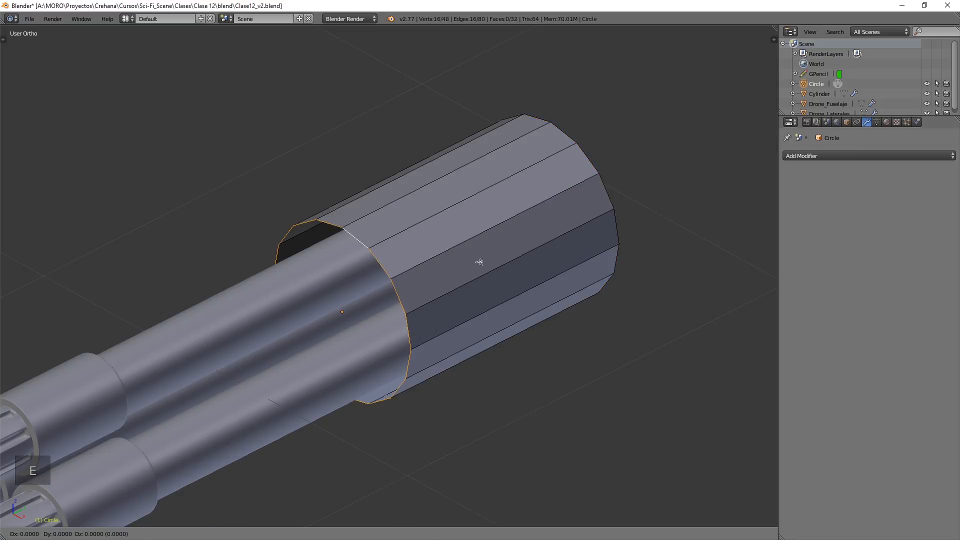
key(s)
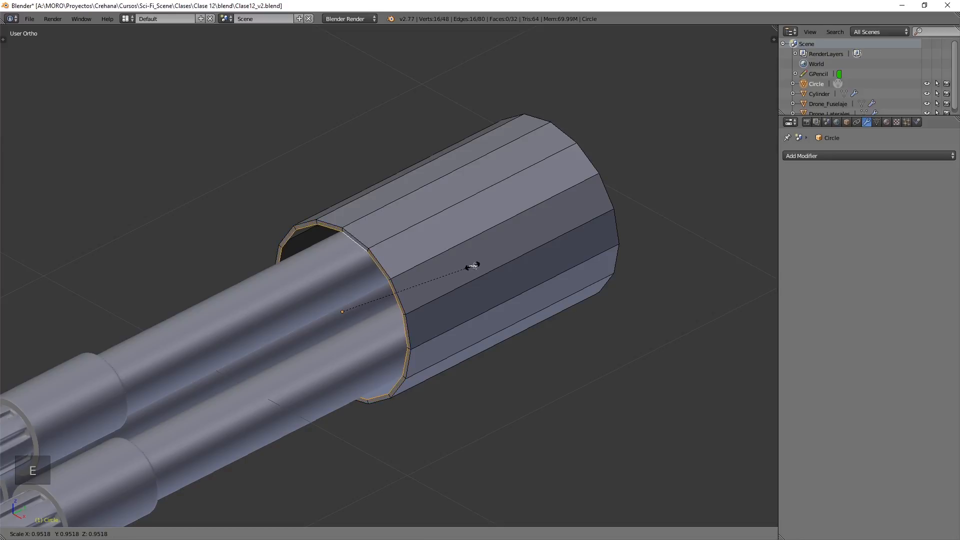
click(472, 265)
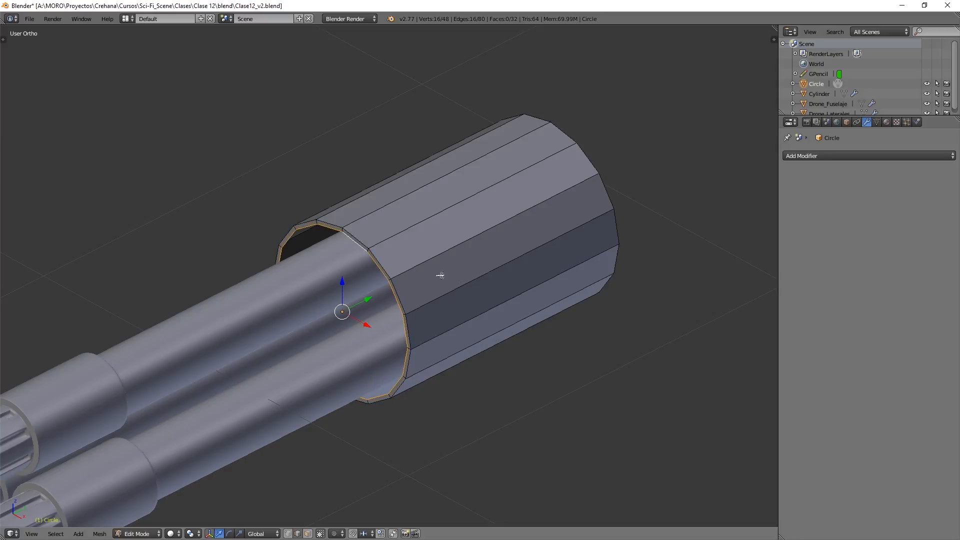
key(e)
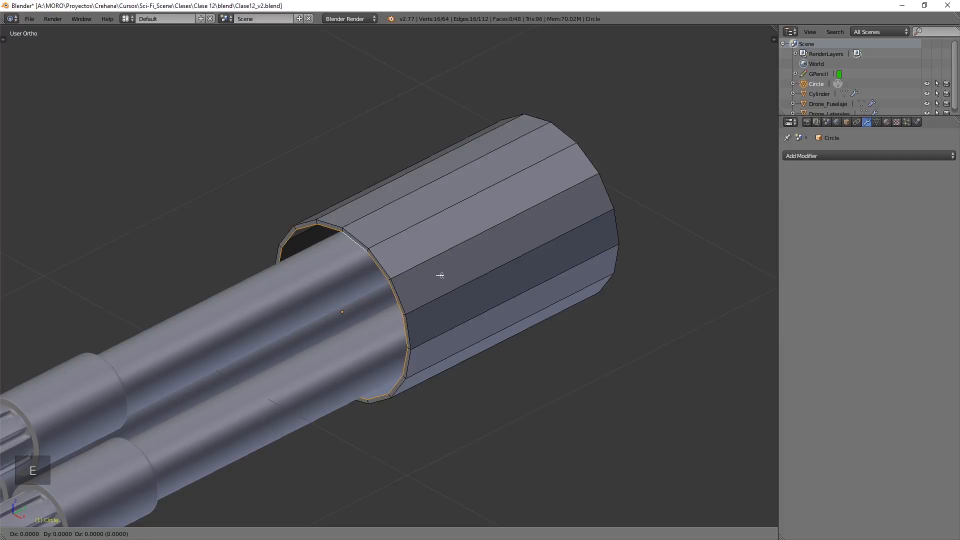
key(y)
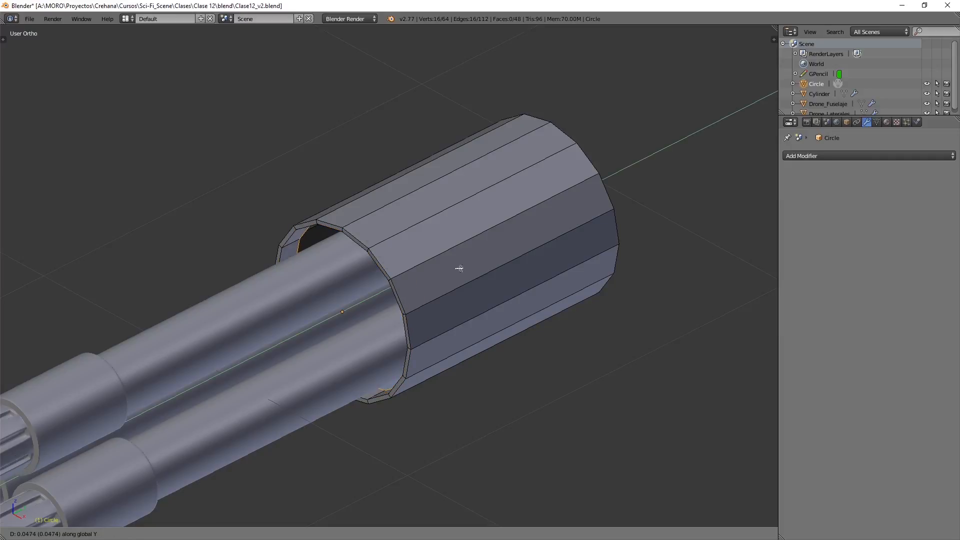
click(651, 173)
key(Tab)
Adjust the overall scale of the housing object to fit around the three barrels.
scroll(485, 219, down, 3)
middle_drag(485, 219, 448, 275)
key(s)
key(s)
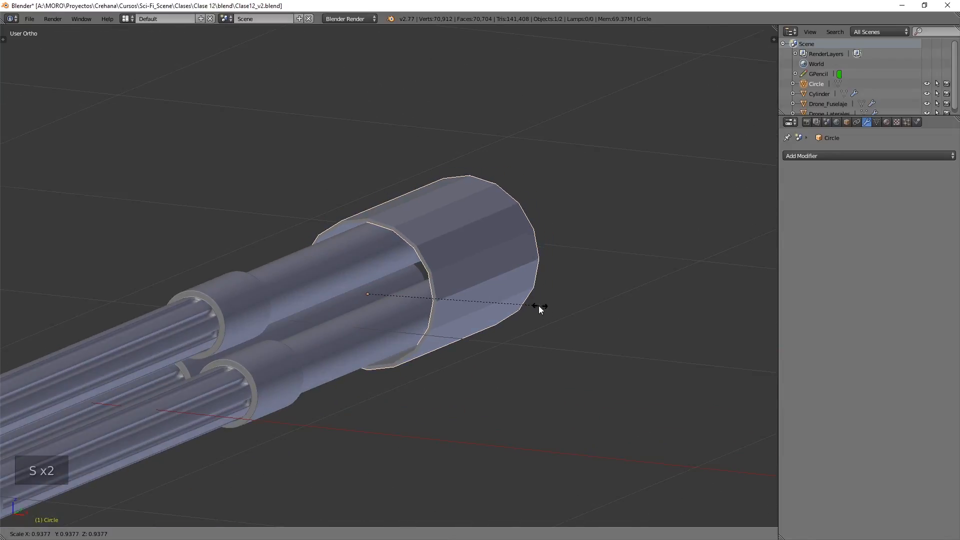
middle_drag(539, 303, 351, 288)
key(s)
click(554, 288)
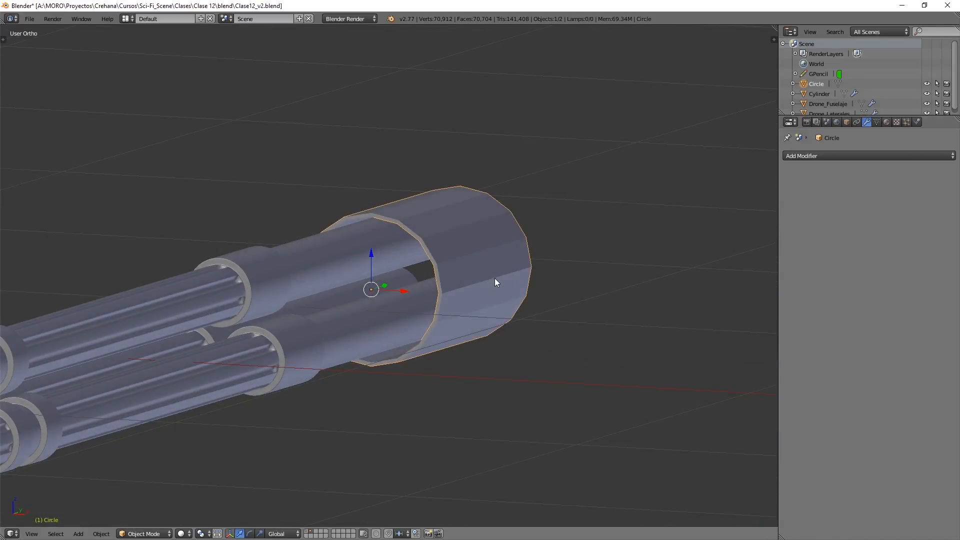
Move the barrels and the housing together to the first layer, and display that layer.
scroll(494, 278, down, 5)
shift+right_click(325, 275)
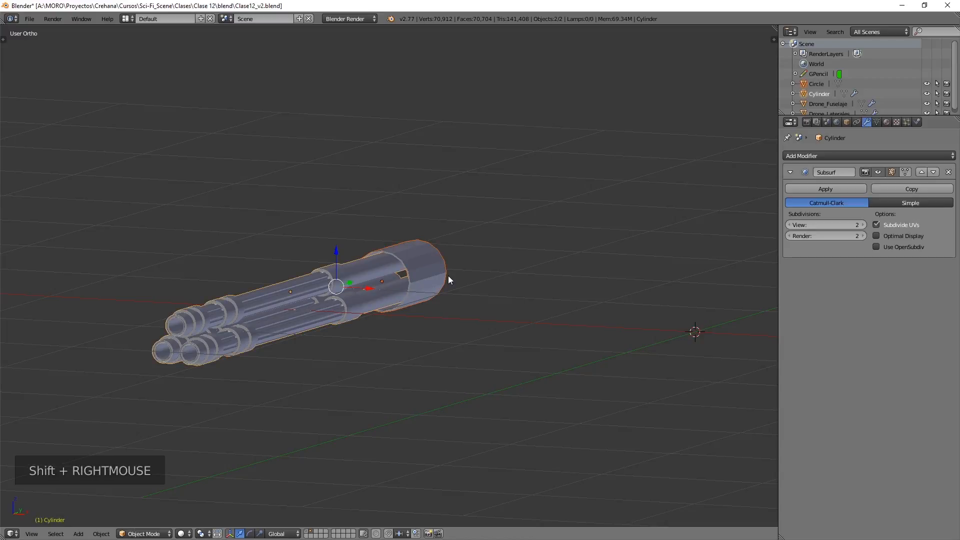
key(m)
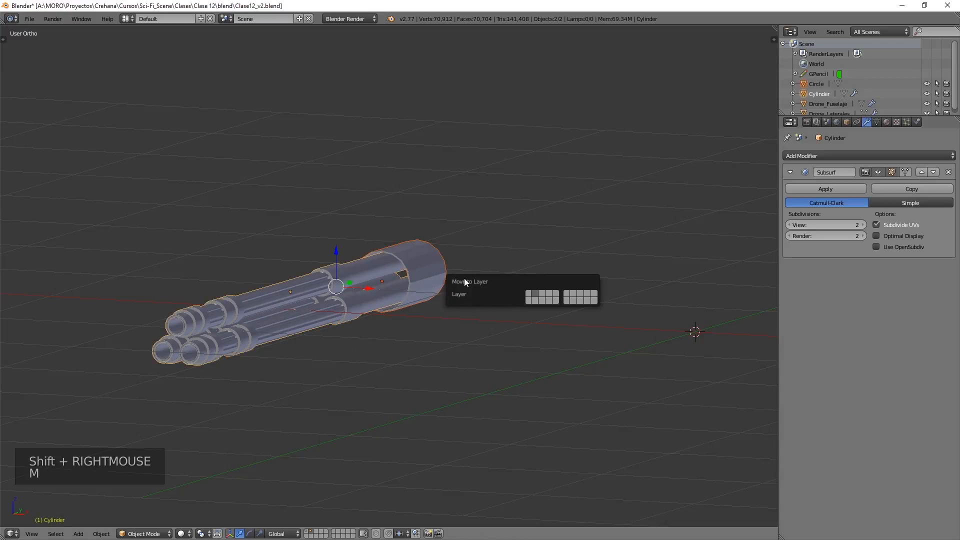
click(528, 294)
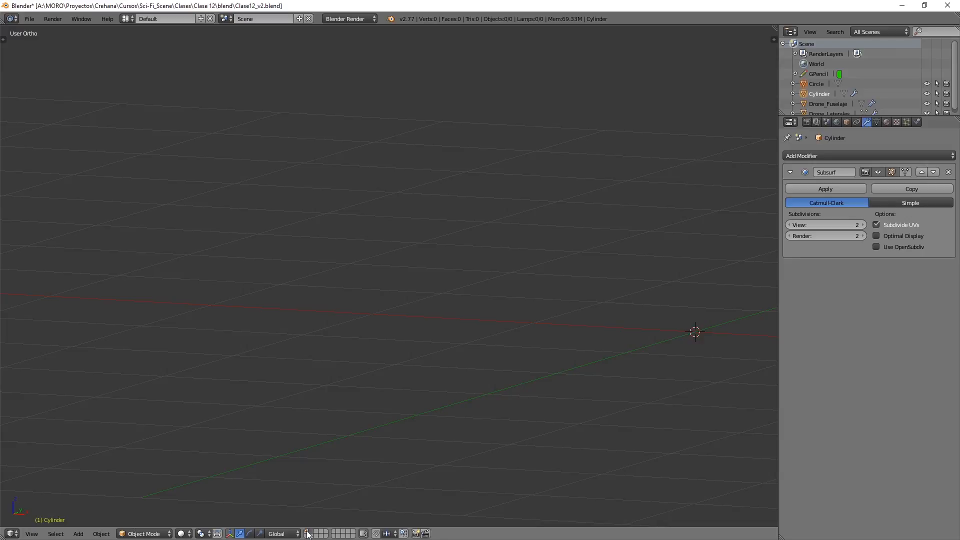
click(307, 534)
Slide the barrels and housing forward along Y through the opening in the drone's side mount.
scroll(325, 319, down, 5)
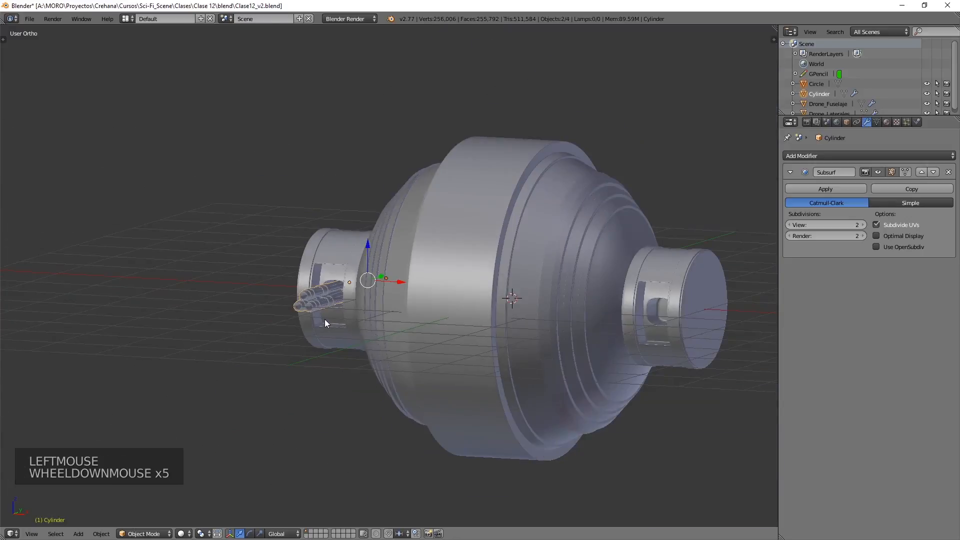
shift+middle_drag(325, 319, 448, 284)
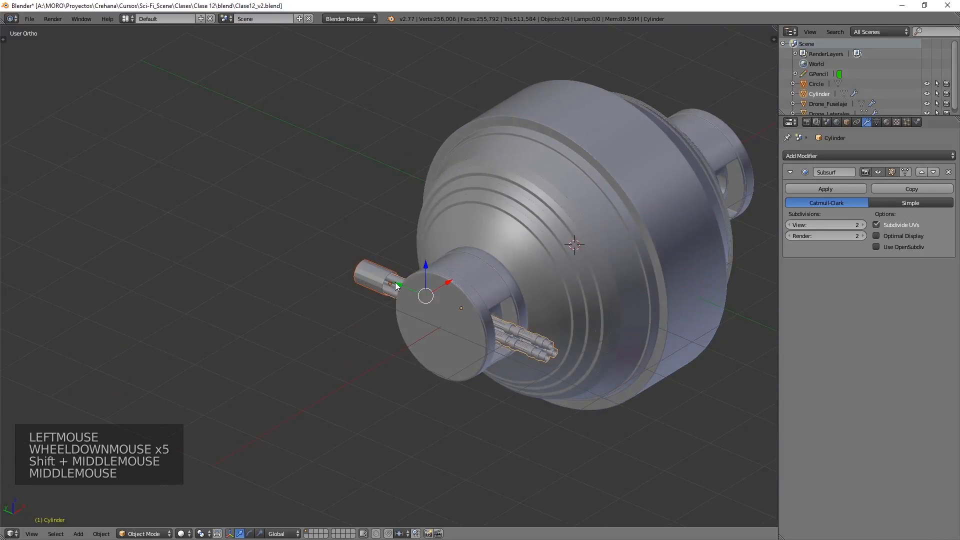
drag(396, 286, 505, 331)
scroll(505, 331, up, 4)
scroll(505, 331, down, 1)
scroll(505, 332, up, 1)
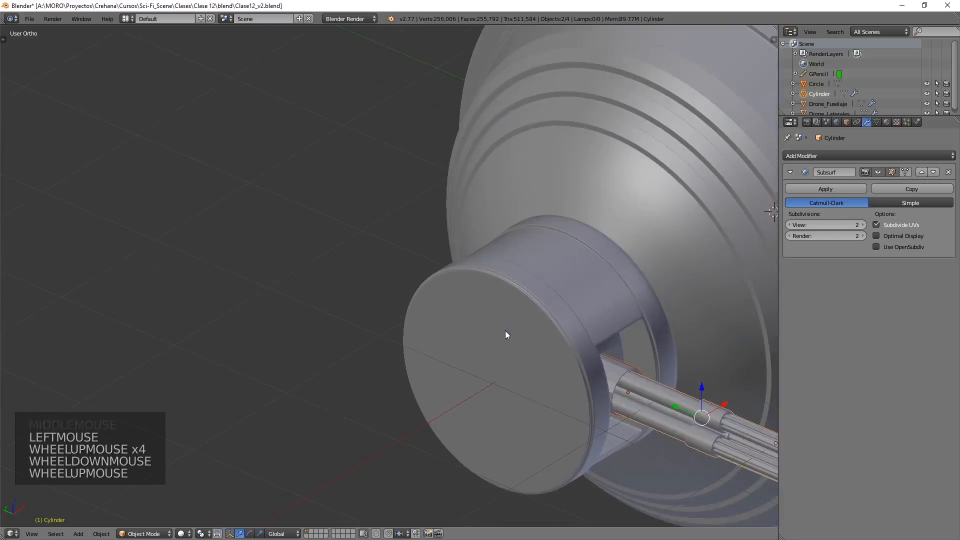
shift+middle_drag(505, 331, 364, 261)
scroll(412, 284, up, 2)
scroll(412, 284, down, 1)
scroll(412, 284, up, 1)
Fine-tune the weapon's position inside the side mount's opening, and deselect everything.
middle_drag(361, 327, 300, 305)
shift+middle_drag(301, 305, 442, 282)
middle_drag(443, 282, 484, 284)
scroll(484, 284, up, 2)
mouse_move(546, 288)
mouse_down()
mouse_move(591, 304)
mouse_move(539, 288)
mouse_up()
scroll(539, 289, down, 2)
middle_drag(539, 288, 422, 286)
drag(203, 262, 206, 262)
scroll(280, 277, down, 6)
middle_drag(300, 281, 378, 281)
scroll(383, 280, up, 2)
key(a)
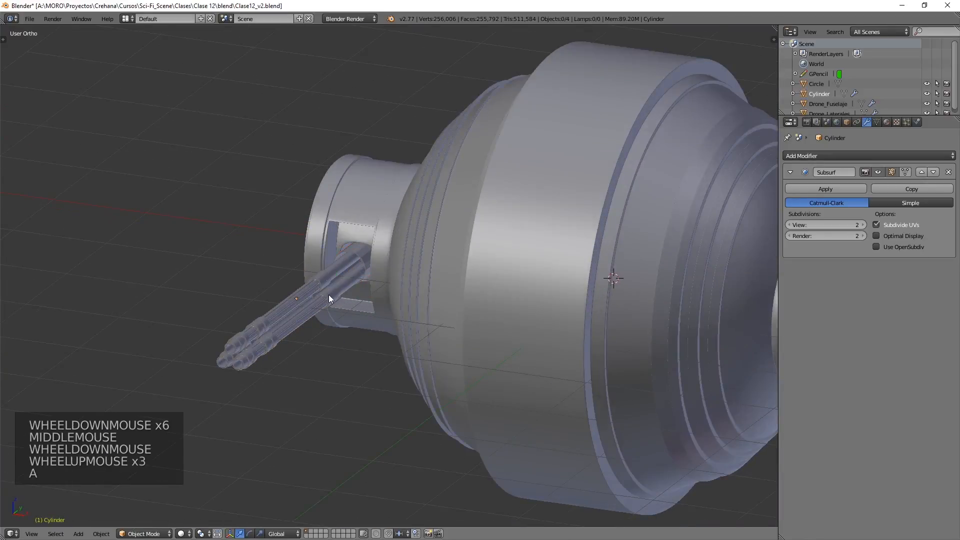
Add a Subdivision Surface modifier to the cylindrical housing.
scroll(283, 230, up, 9)
shift+middle_drag(283, 230, 424, 281)
right_click(433, 280)
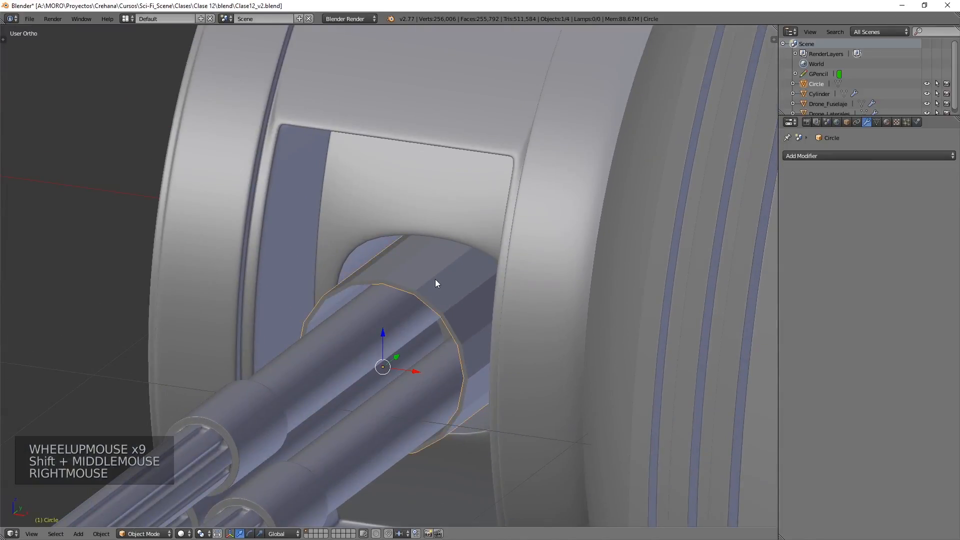
click(832, 157)
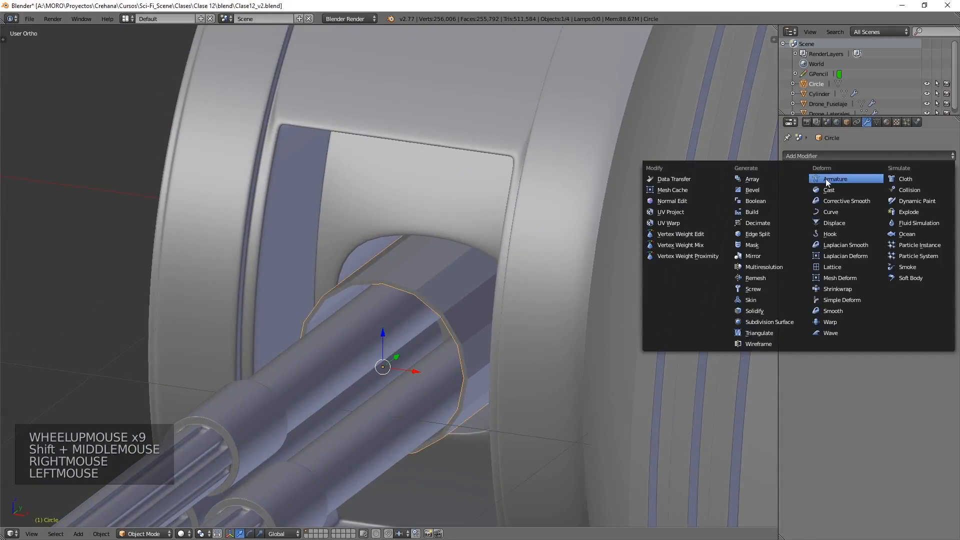
click(766, 323)
Insert an edge loop around the housing's outer wall, close to its front edge.
key(Tab)
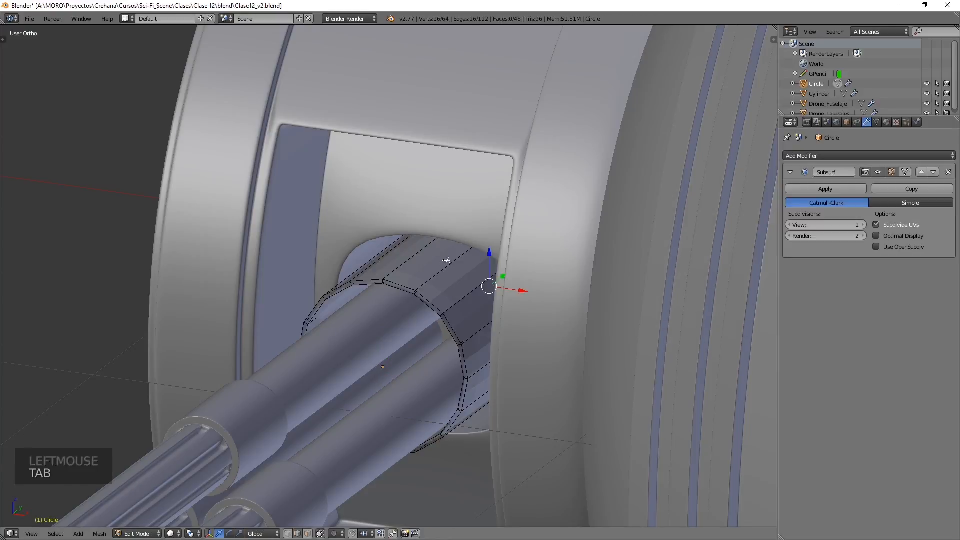
key(ctrl+r)
click(440, 280)
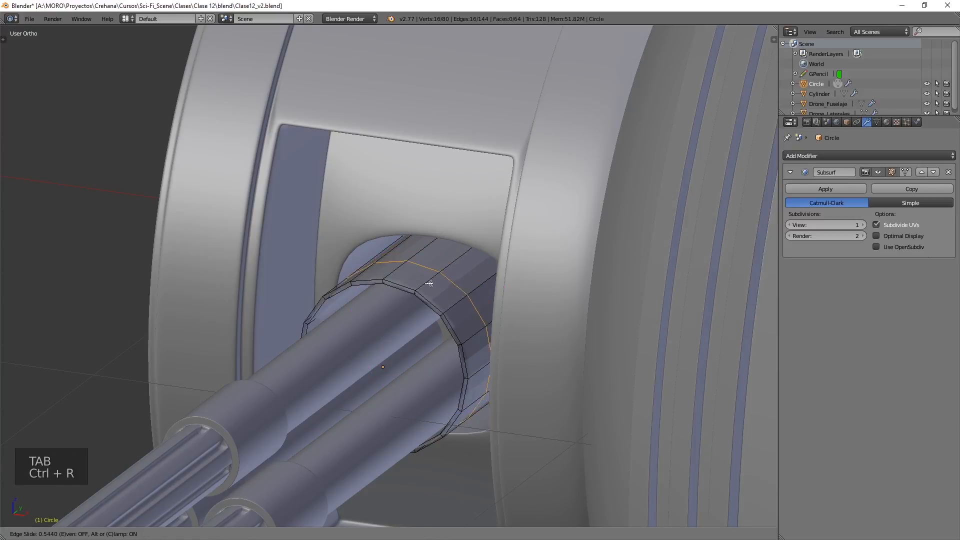
click(411, 302)
Insert supporting edge loops around the cylindrical housing's front rim and return to Object Mode.
scroll(411, 302, down, 1)
scroll(411, 302, up, 4)
scroll(513, 364, down, 1)
scroll(513, 364, up, 7)
key(ctrl+r)
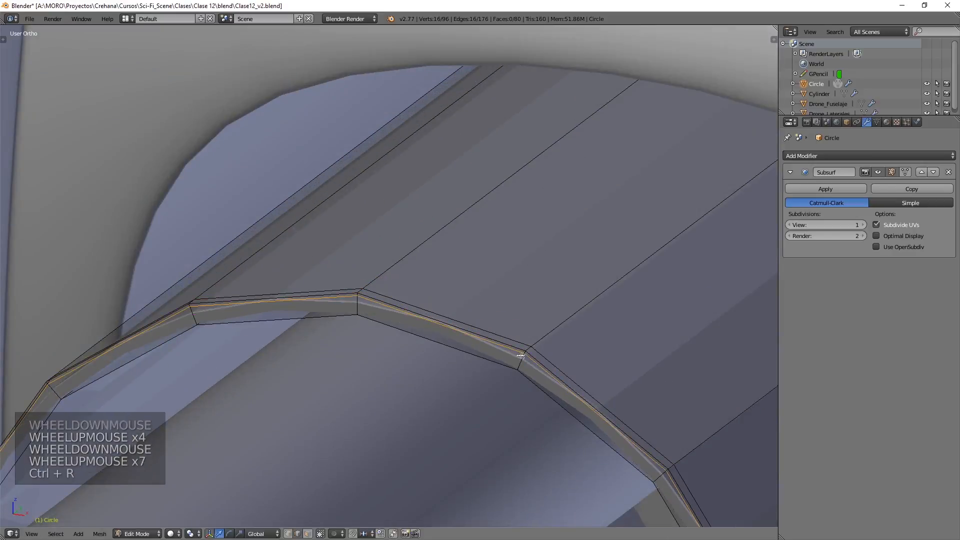
key(ctrl+r)
middle_drag(514, 360, 425, 290)
shift+middle_drag(425, 290, 300, 206)
key(z)
scroll(426, 254, down, 7)
key(Tab)
middle_drag(425, 255, 450, 281)
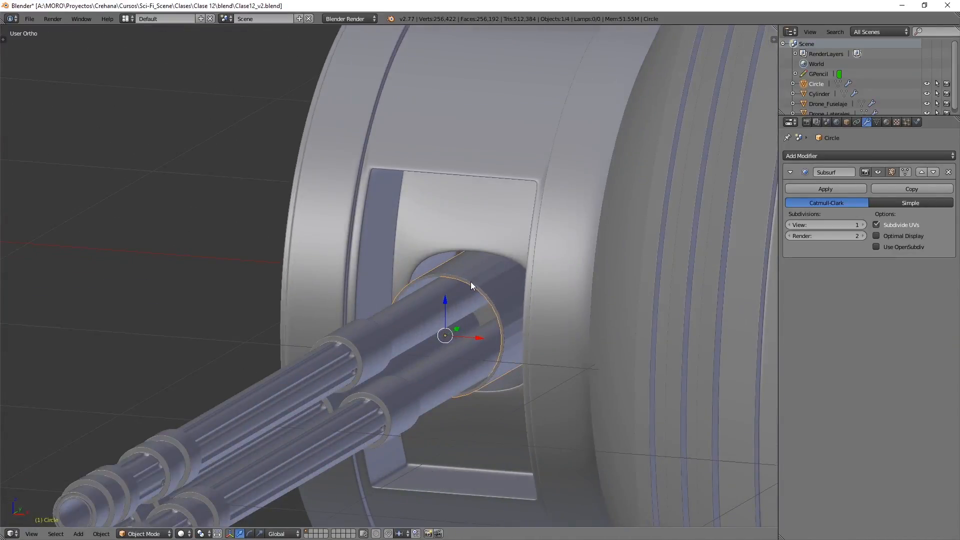
Apply smooth shading to the cylindrical housing and deselect everything.
key(t)
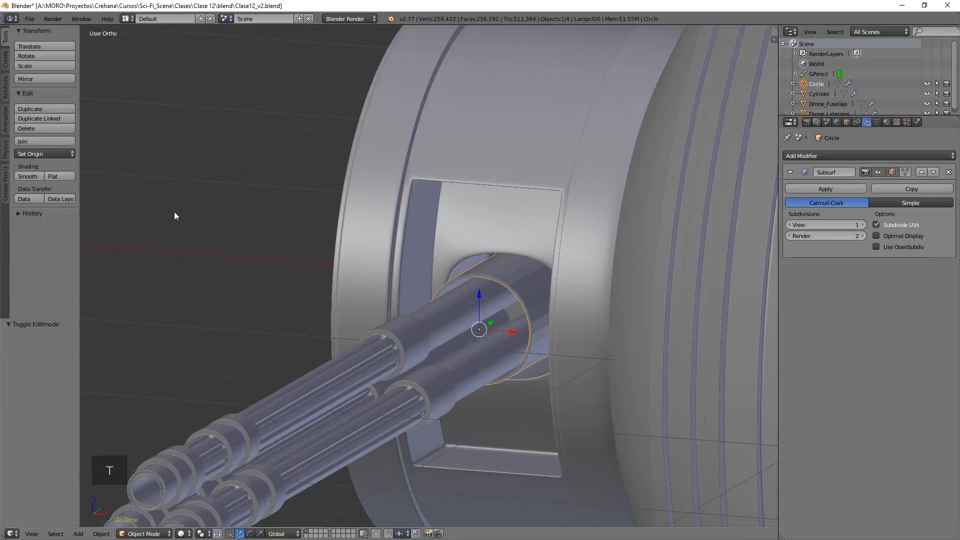
click(31, 176)
key(t)
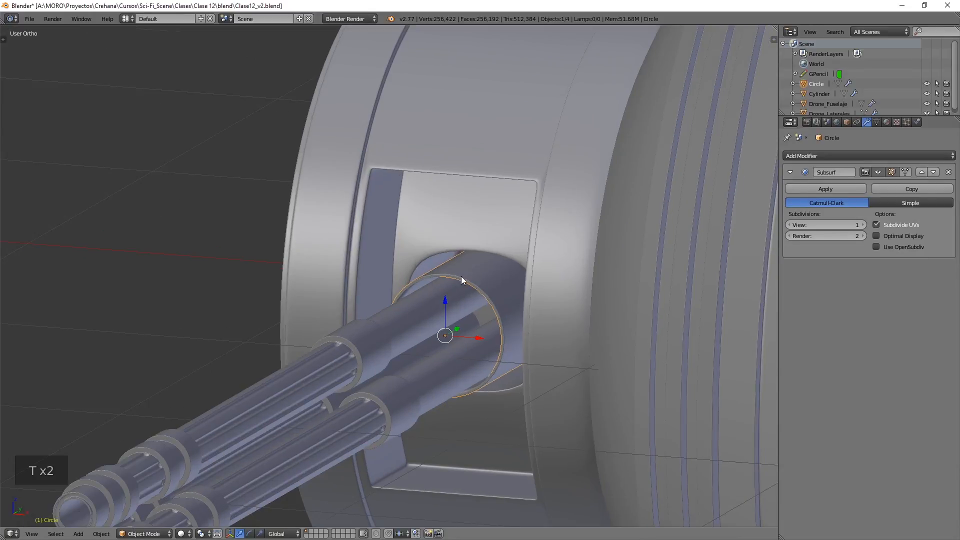
key(a)
scroll(435, 294, down, 3)
scroll(435, 294, up, 1)
scroll(435, 294, down, 7)
shift+middle_drag(435, 294, 299, 284)
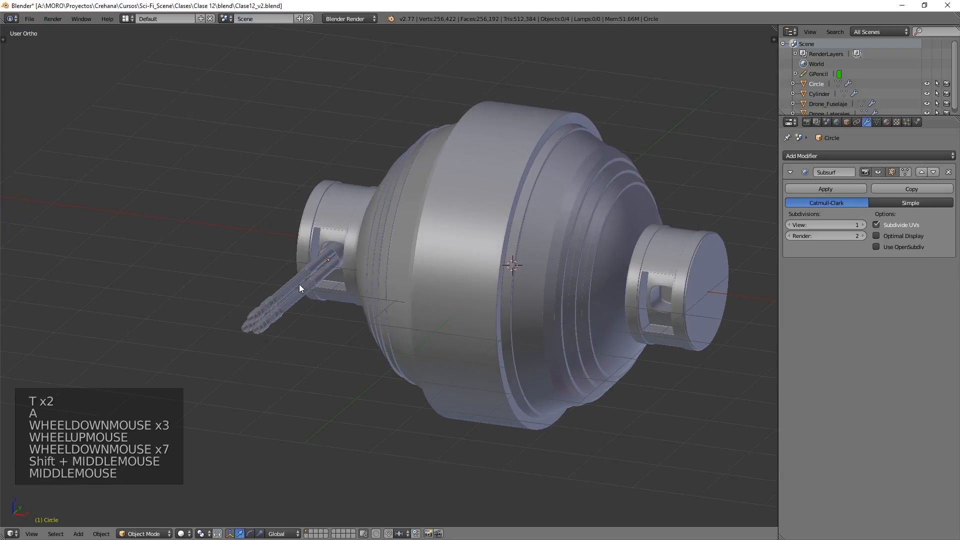
Add a Mirror modifier to the triple-barrel object.
right_click(298, 283)
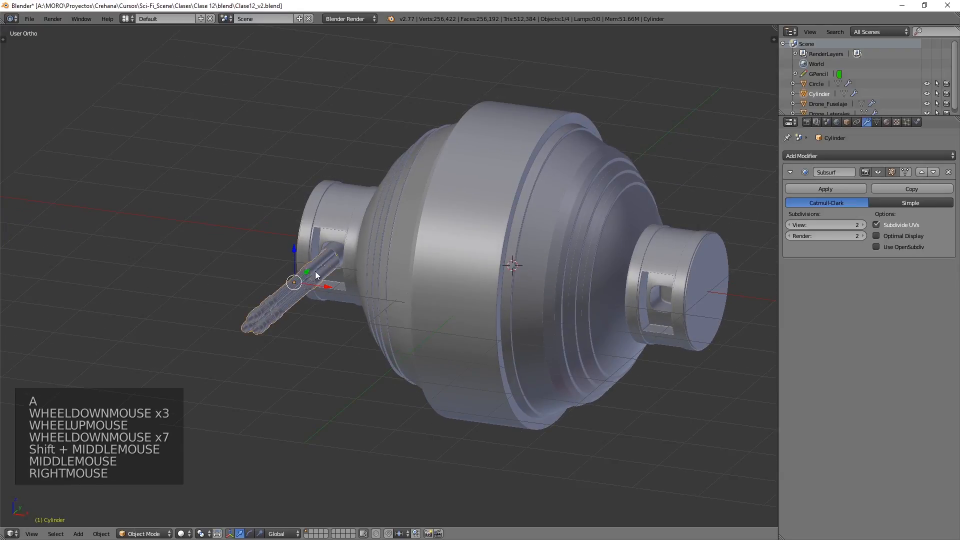
right_click(334, 247)
right_click(668, 281)
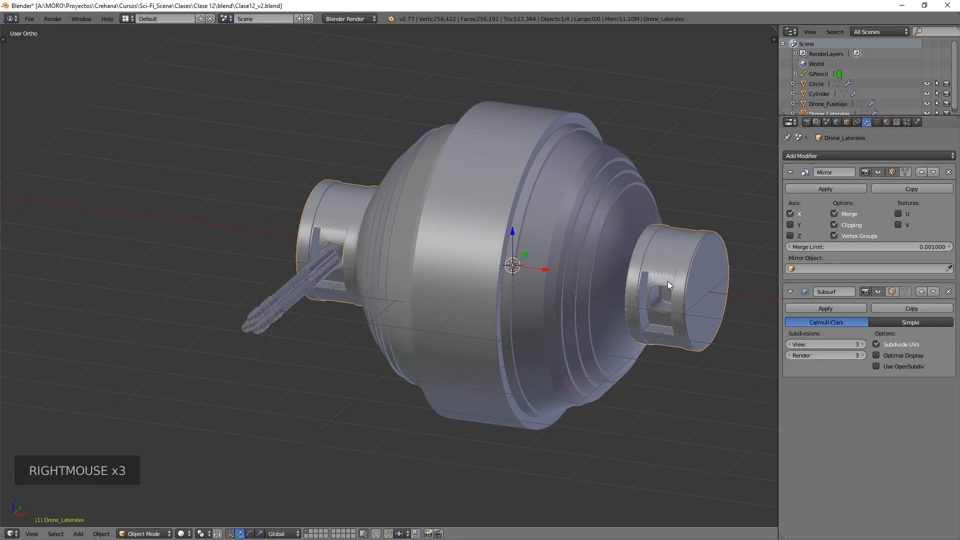
right_click(291, 289)
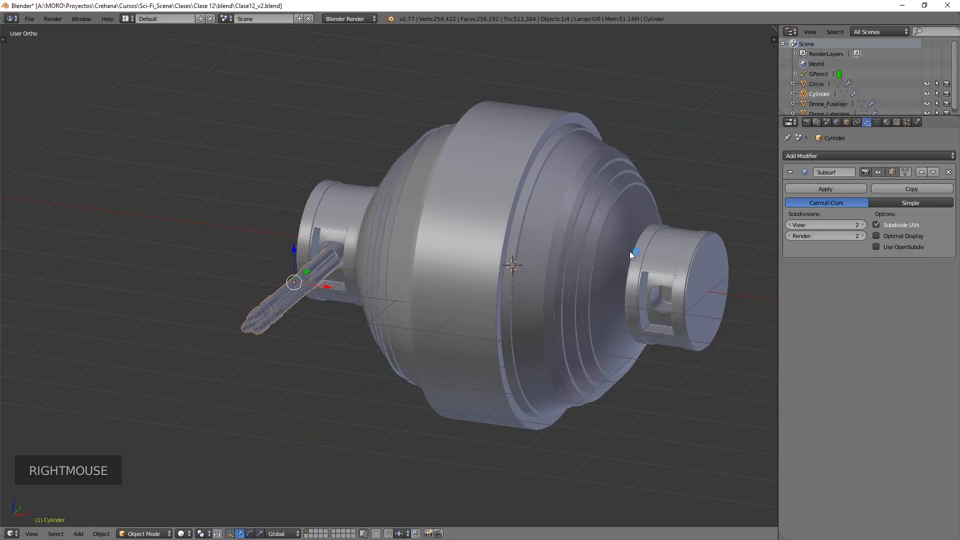
click(810, 154)
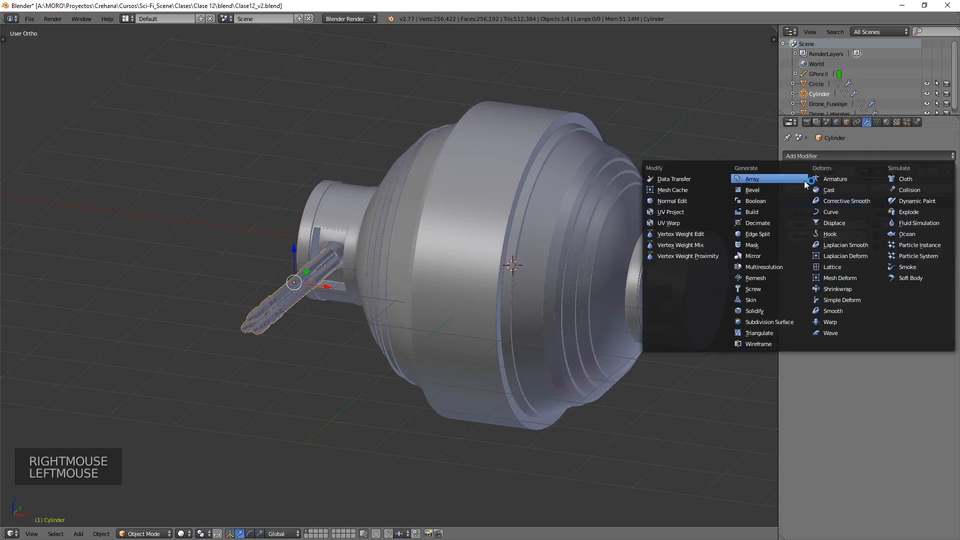
click(772, 256)
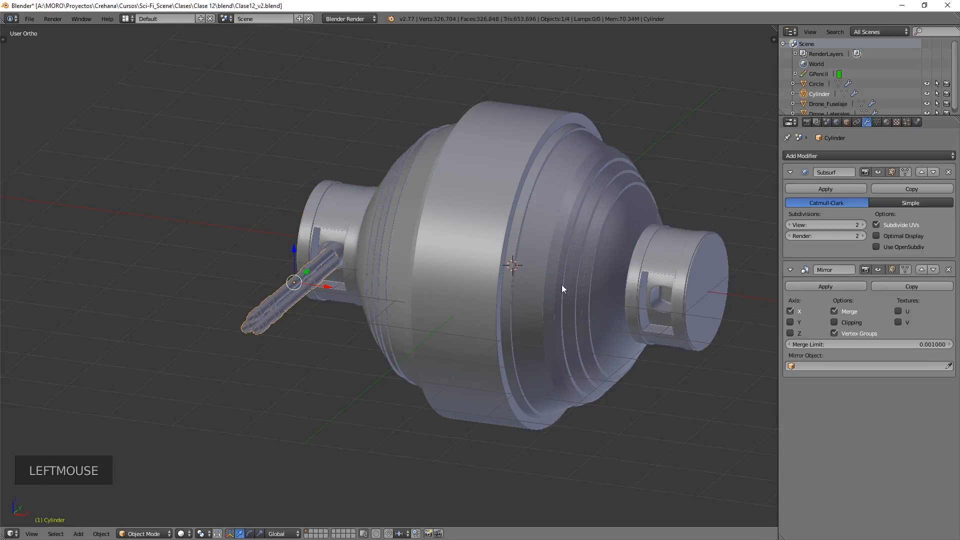
middle_drag(307, 303, 336, 300)
scroll(353, 285, up, 5)
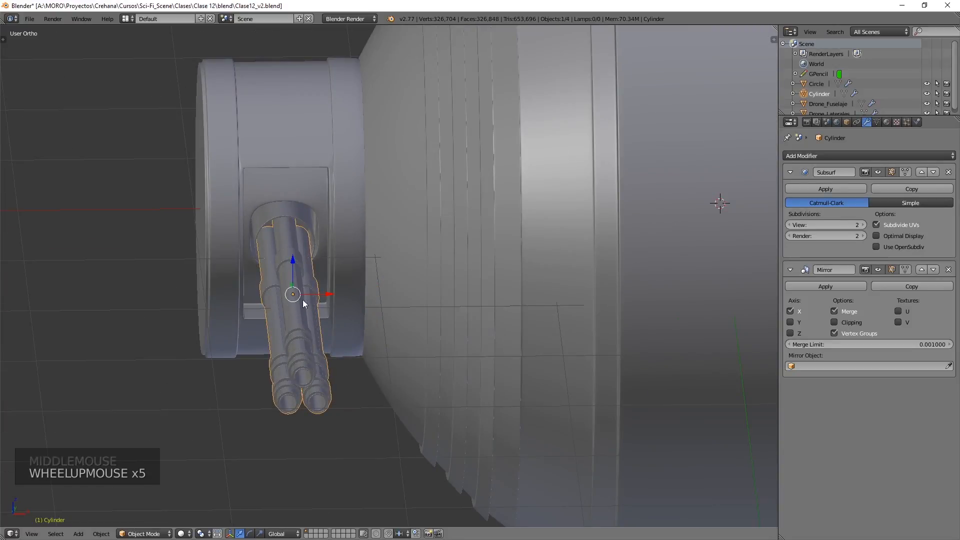
scroll(350, 300, down, 1)
Switch the X axis of the barrels' Mirror modifier off and on repeatedly to check its effect.
click(792, 310)
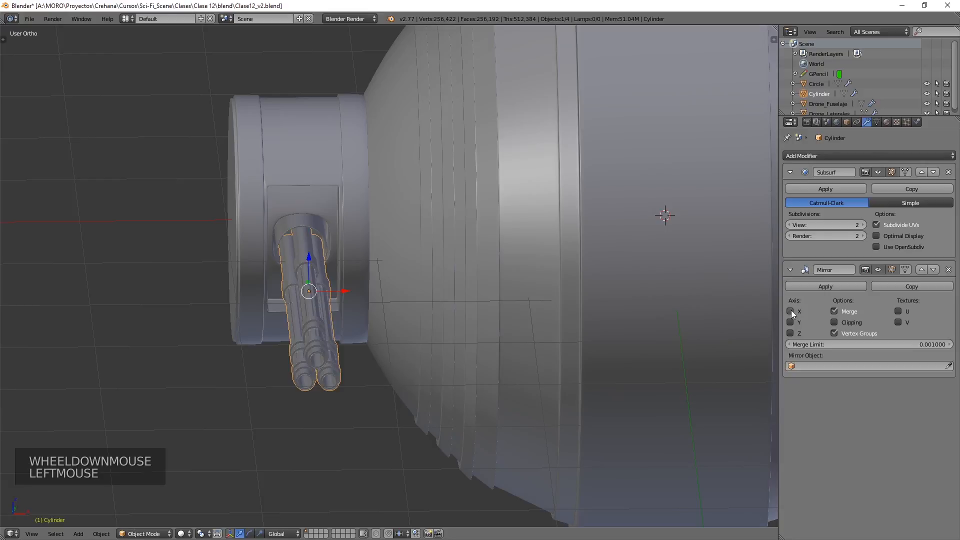
click(792, 310)
click(791, 310)
click(791, 311)
click(791, 310)
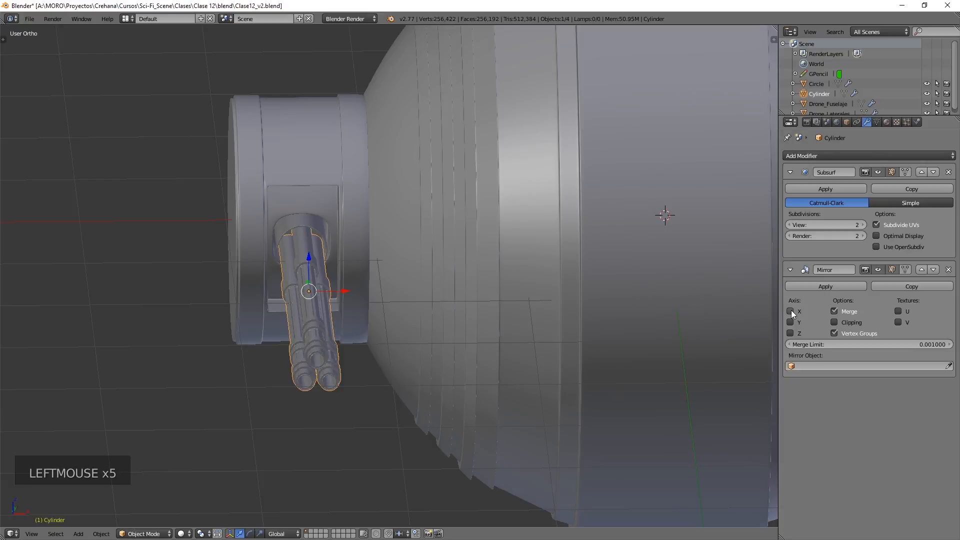
click(791, 310)
Set Drone_Fuselaje as the mirror object of the barrels' Mirror modifier.
scroll(574, 276, down, 3)
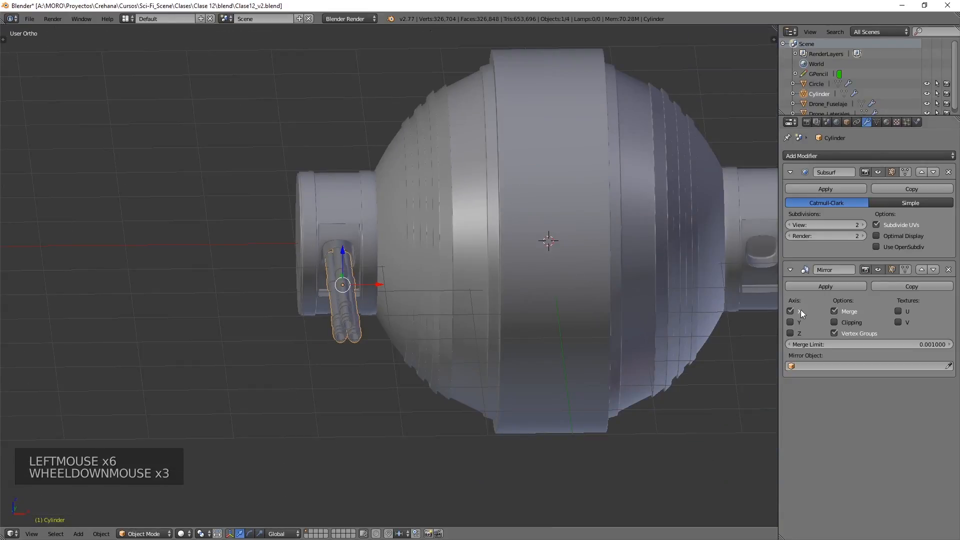
scroll(600, 260, down, 2)
shift+middle_drag(561, 254, 545, 258)
mouse_move(545, 257)
middle_down()
mouse_move(511, 262)
mouse_move(530, 251)
middle_up()
scroll(409, 278, up, 2)
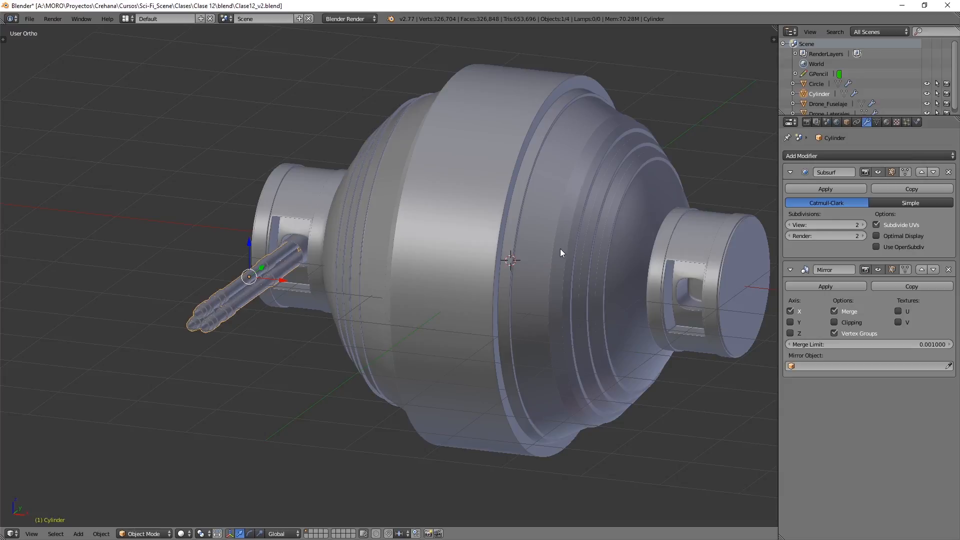
click(804, 367)
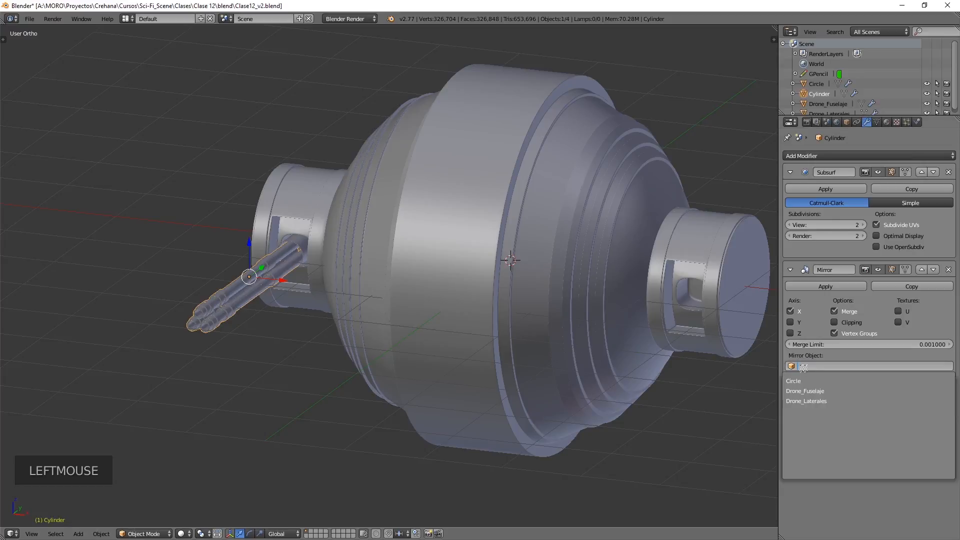
click(822, 390)
scroll(411, 253, down, 1)
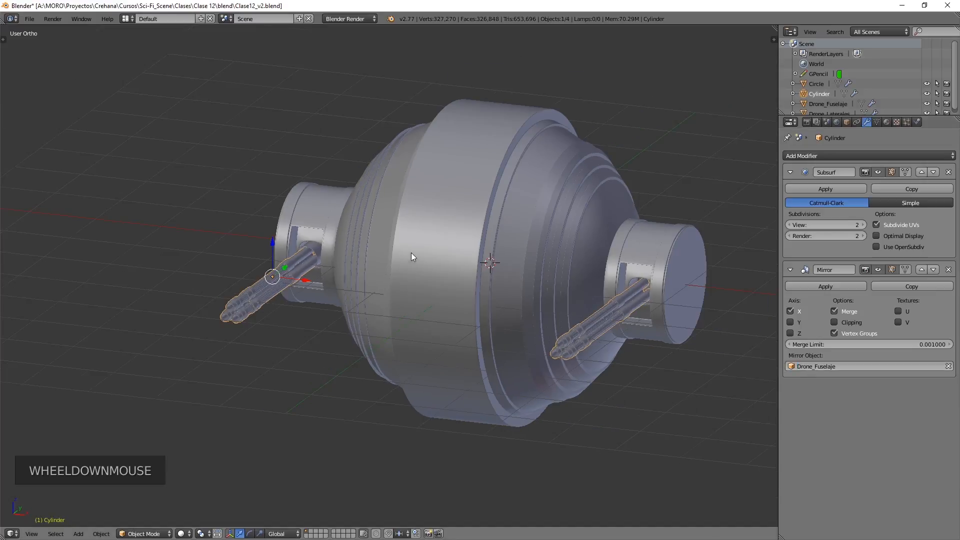
middle_drag(602, 327, 659, 285)
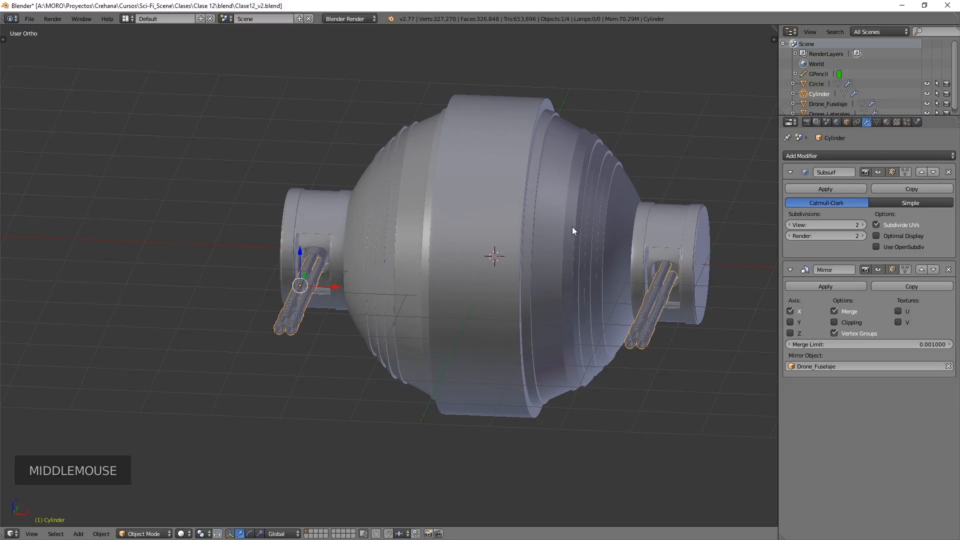
Add a Mirror modifier to the cylindrical housing with Drone_Fuselaje as its mirror object.
right_click(550, 280)
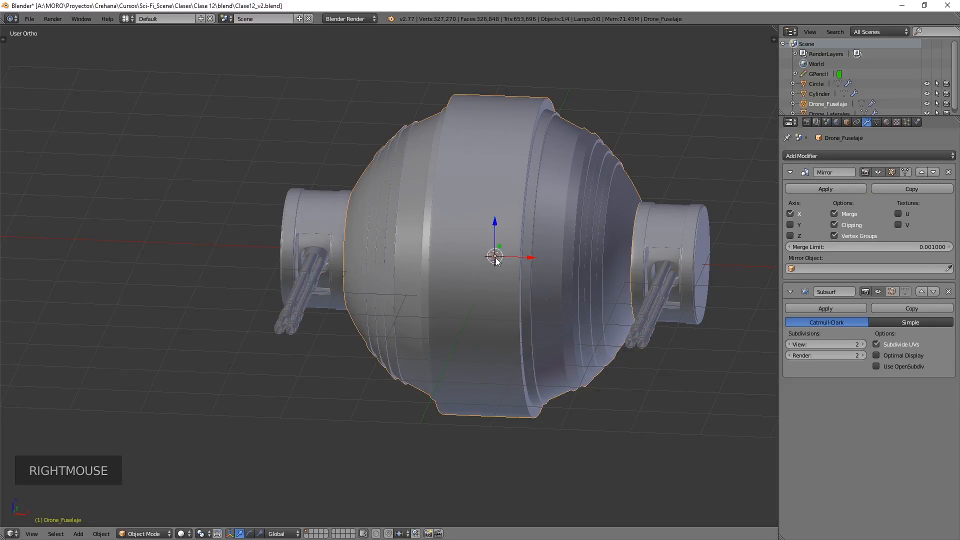
right_click(309, 255)
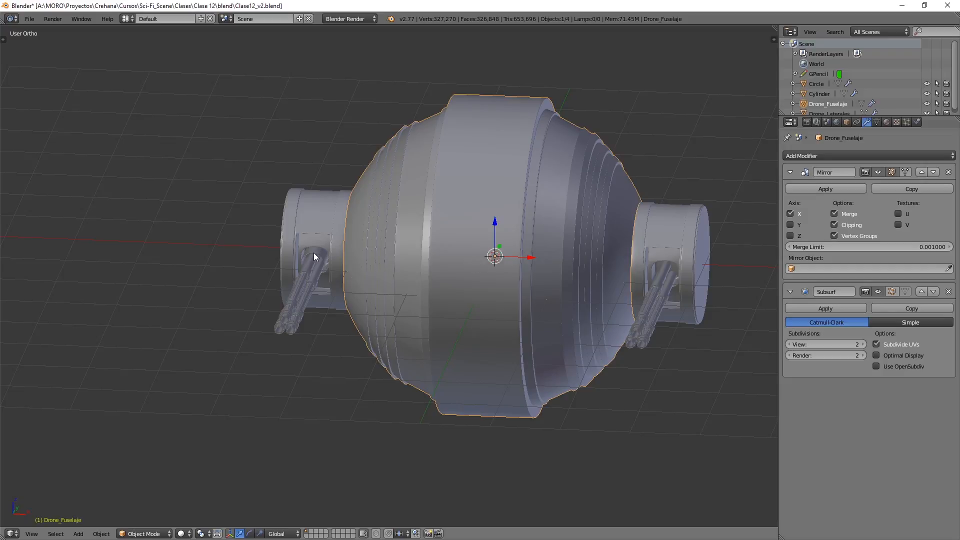
right_click(316, 248)
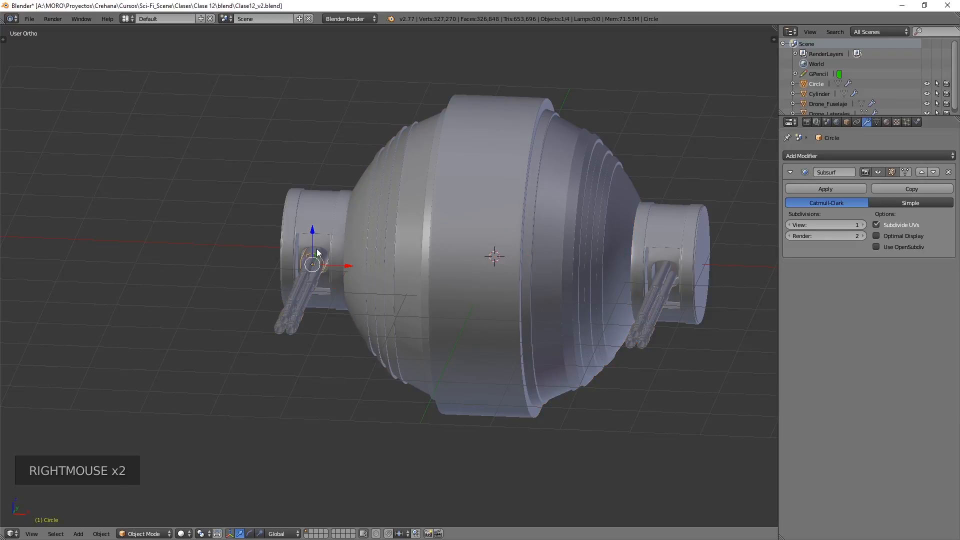
click(853, 156)
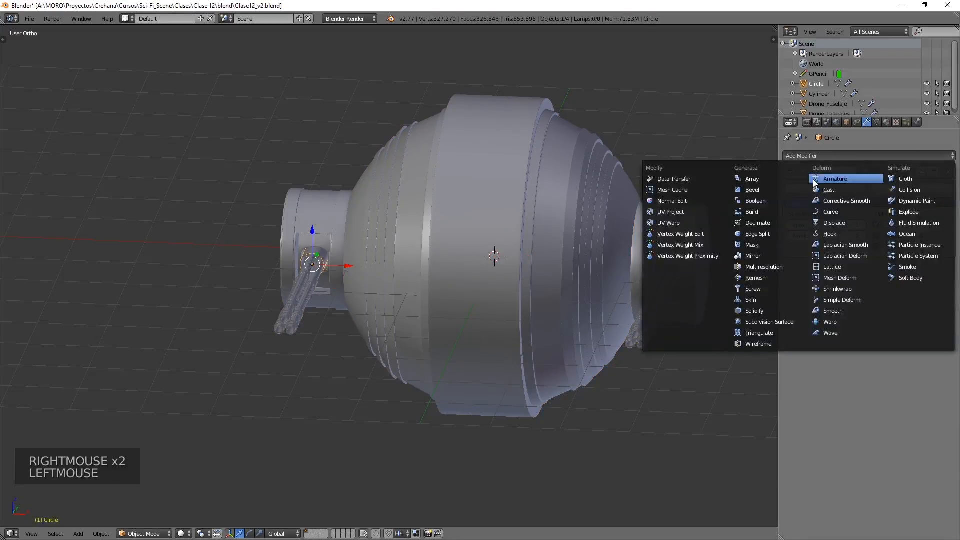
click(770, 255)
click(809, 365)
click(810, 391)
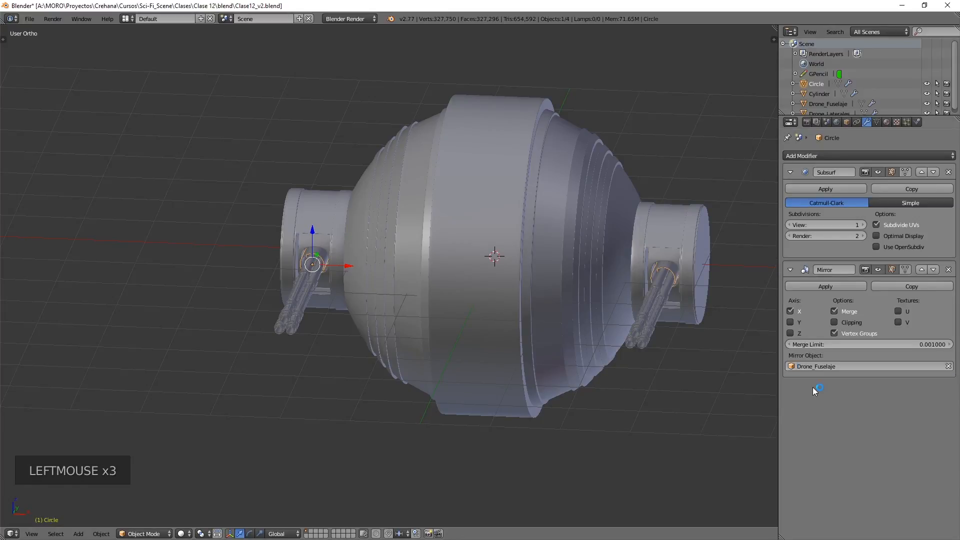
Inspect the drone with its mirrored weapons by selecting its parts in turn, and deselect everything.
scroll(482, 270, down, 4)
shift+middle_drag(482, 270, 387, 295)
scroll(386, 276, up, 3)
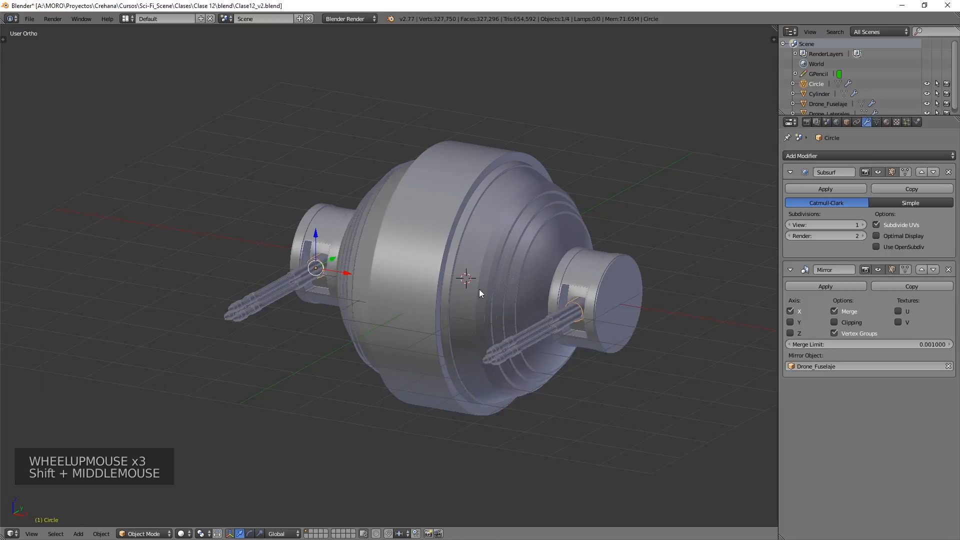
right_click(480, 289)
right_click(330, 225)
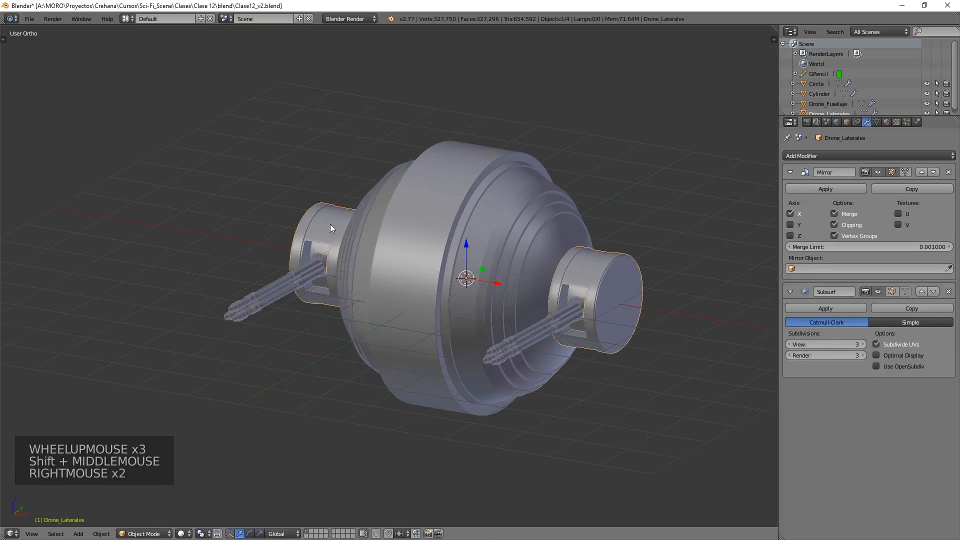
right_click(297, 276)
key(a)
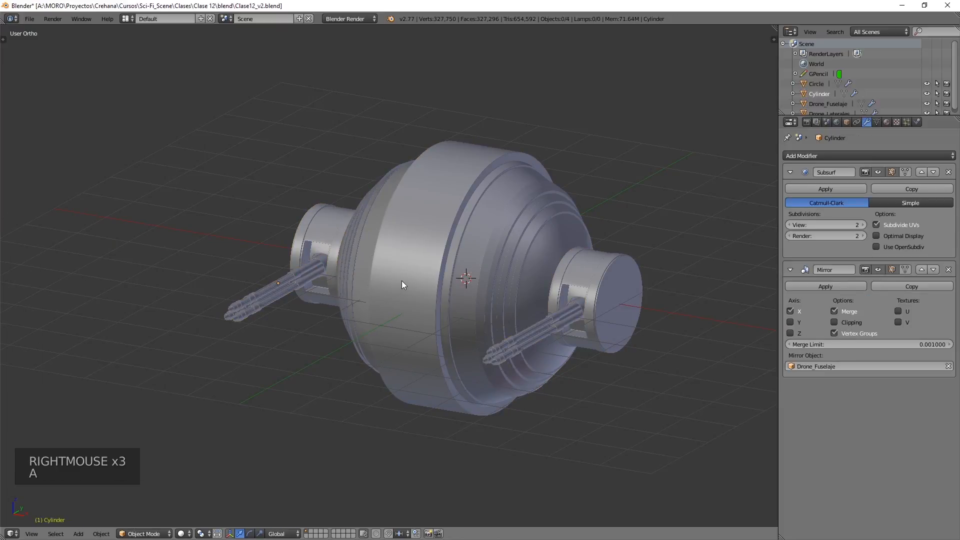
Examine the round bolted window in the front reference image through the wireframe fuselage, and the whole drone's wireframe.
key(KP_1)
key(z)
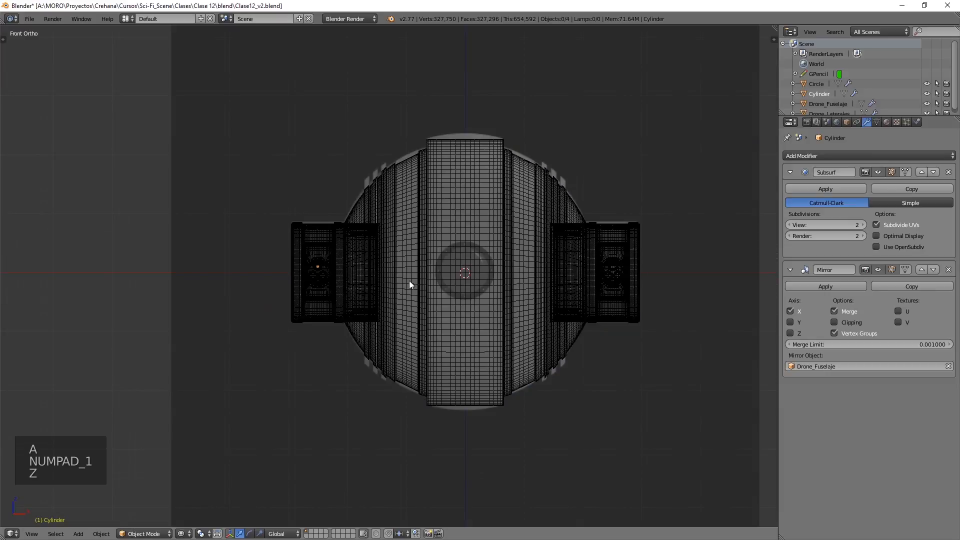
scroll(492, 251, up, 2)
scroll(492, 251, up, 2)
shift+middle_drag(608, 287, 543, 281)
key(b)
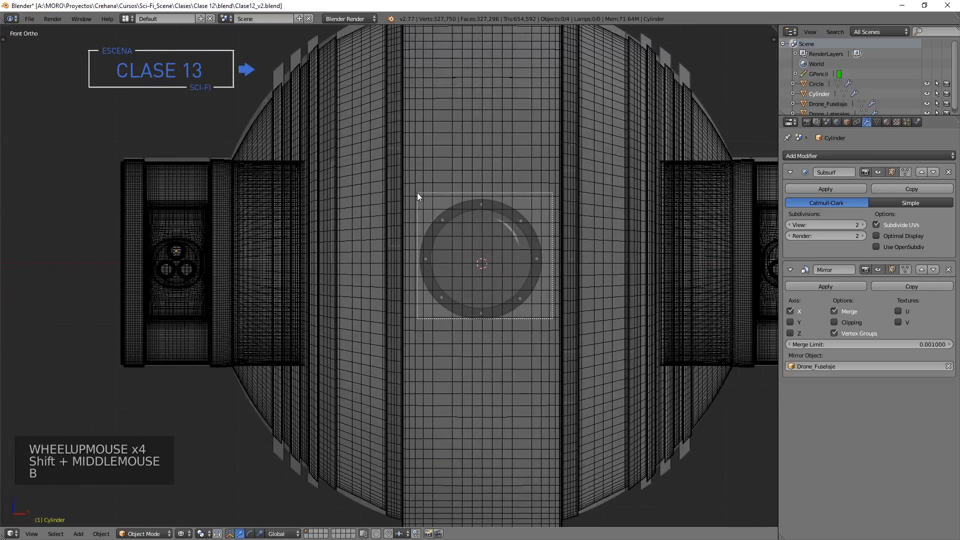
drag(417, 193, 451, 194)
key(a)
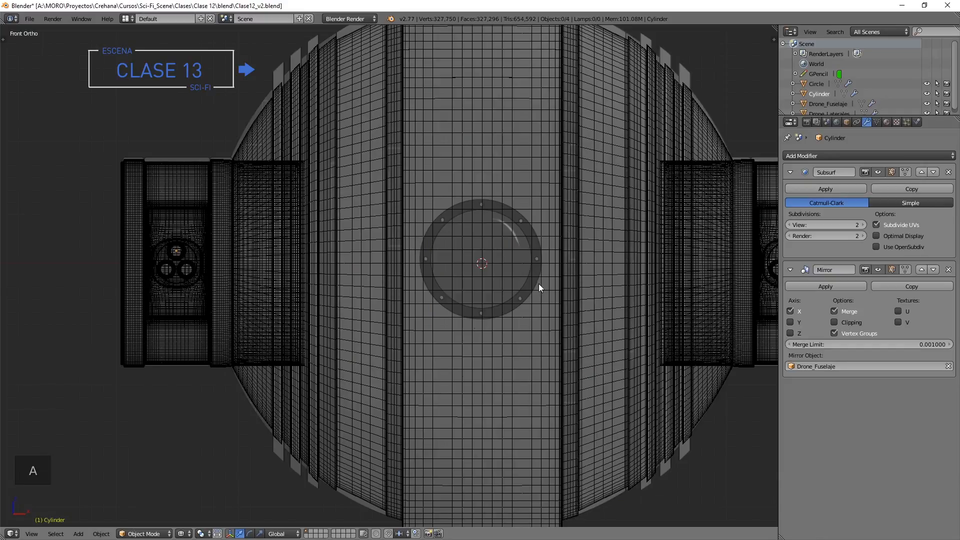
scroll(518, 258, up, 3)
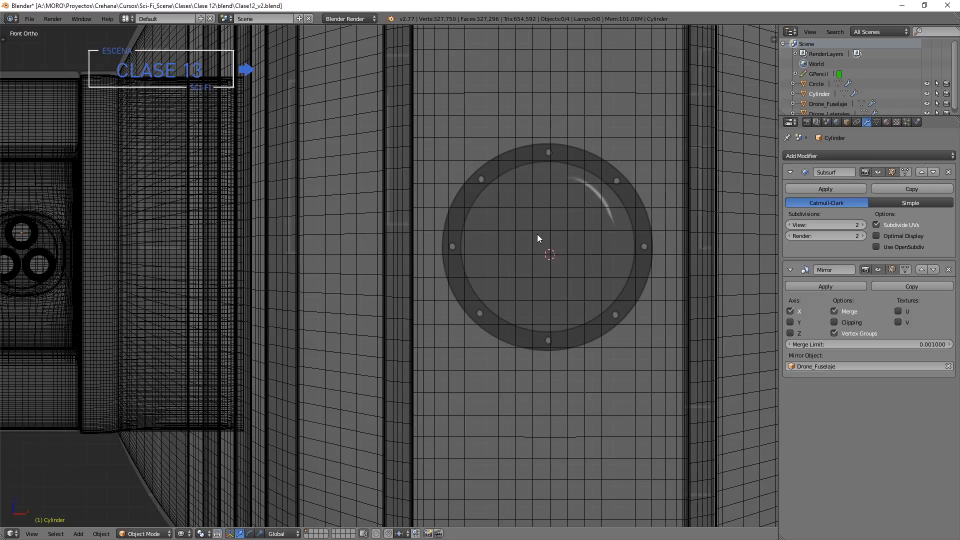
scroll(532, 231, down, 7)
shift+middle_drag(437, 259, 470, 235)
mouse_move(471, 235)
middle_down()
mouse_move(476, 230)
mouse_move(466, 241)
middle_up()
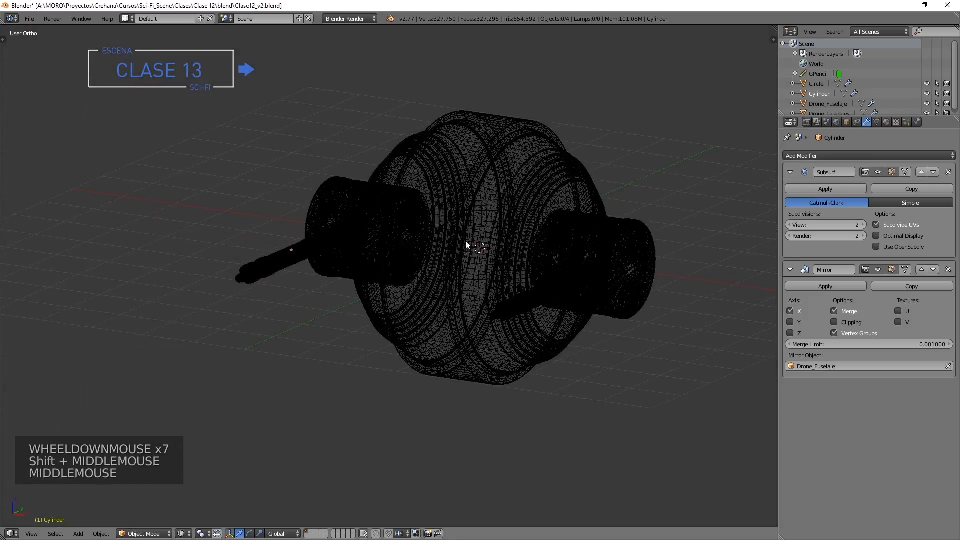